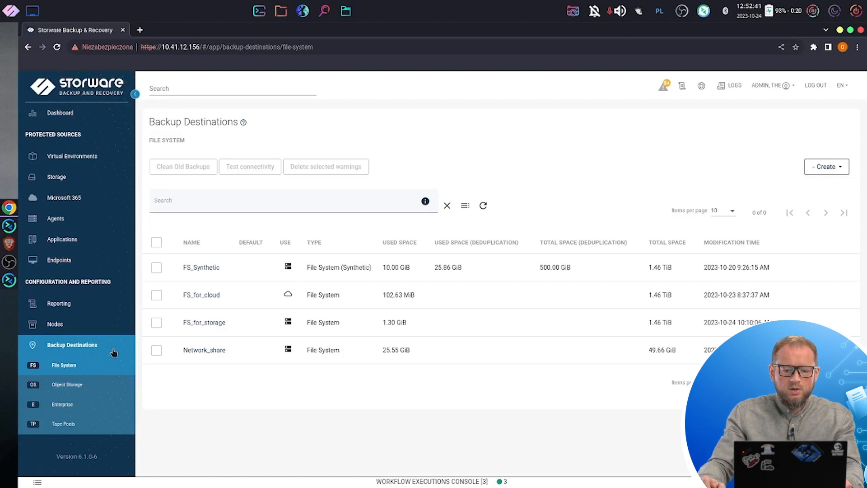
Step: Open the virtualization providers and review the fields for adding a VMware ESXi provider, leaving the form without saving
click(94, 158)
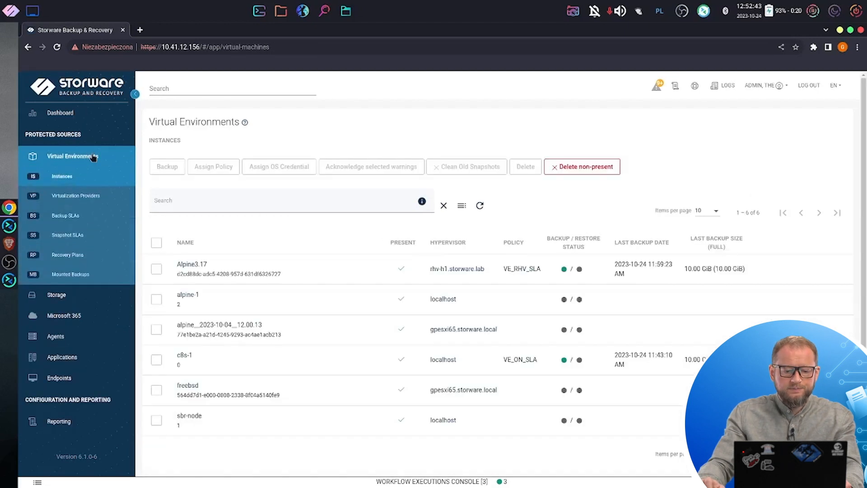
click(82, 204)
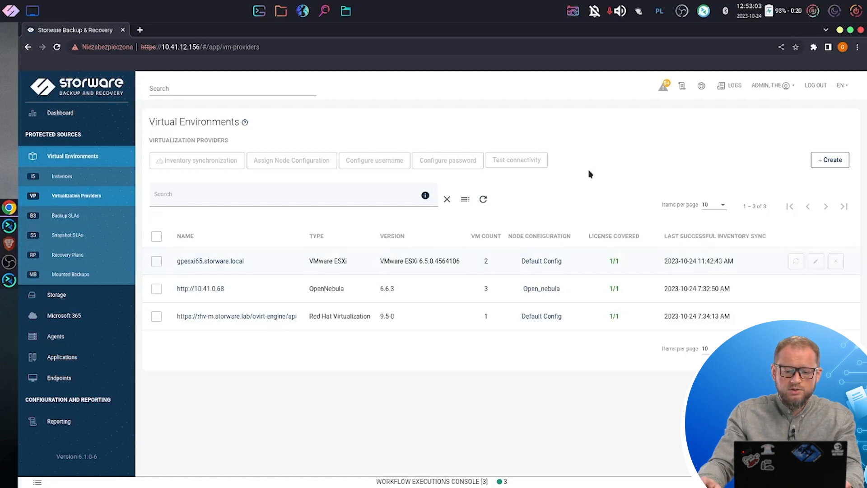
click(831, 163)
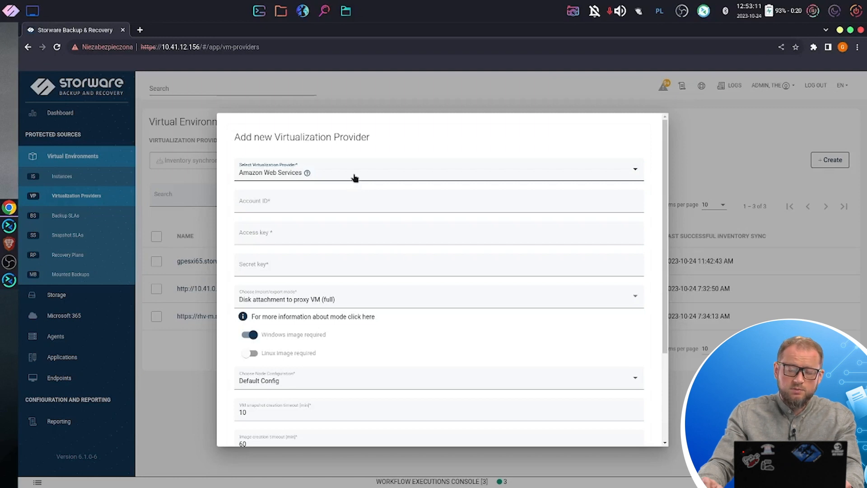
click(354, 173)
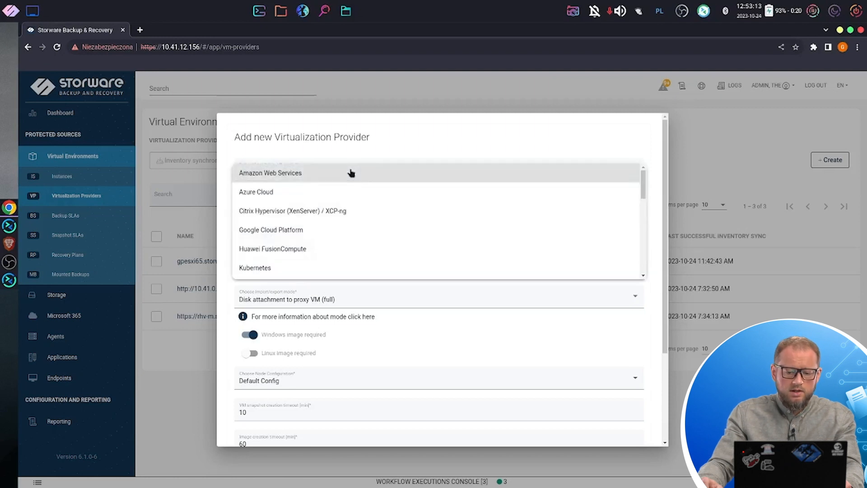
scroll(332, 254, down, 3)
scroll(332, 254, down, 4)
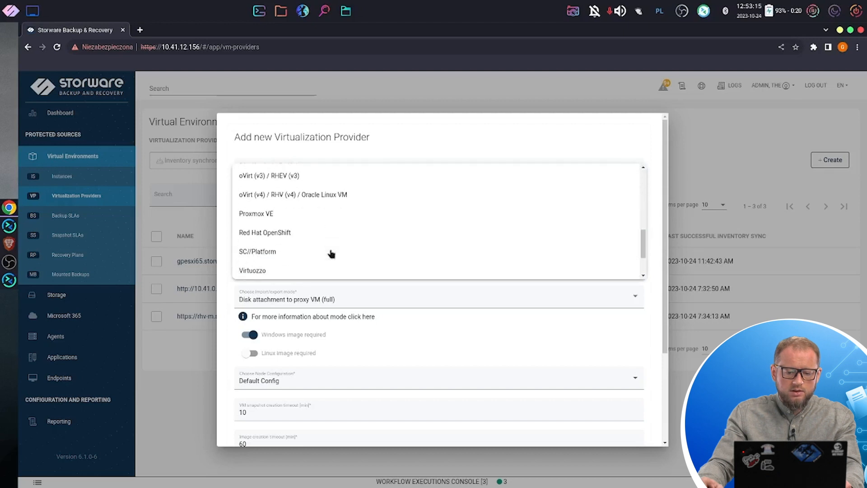
scroll(296, 230, down, 2)
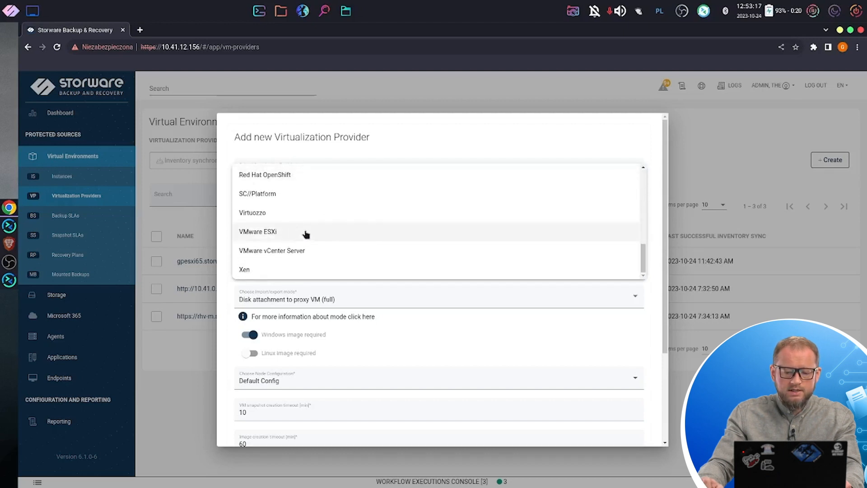
click(304, 233)
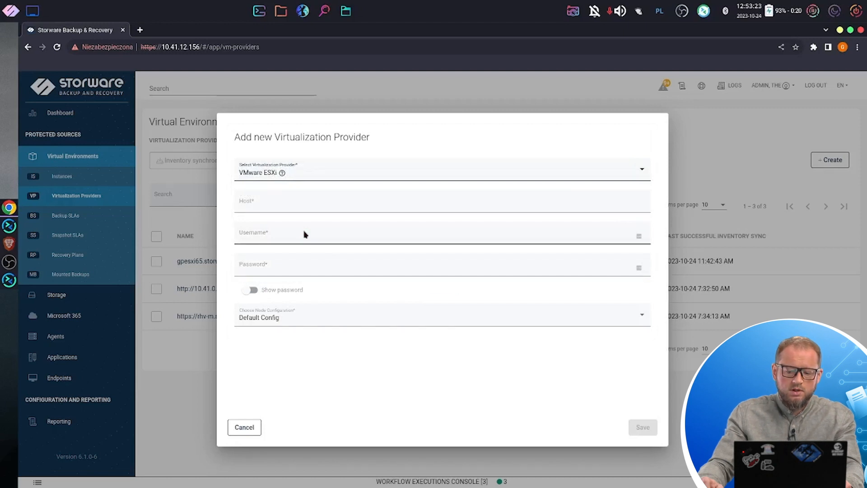
click(248, 429)
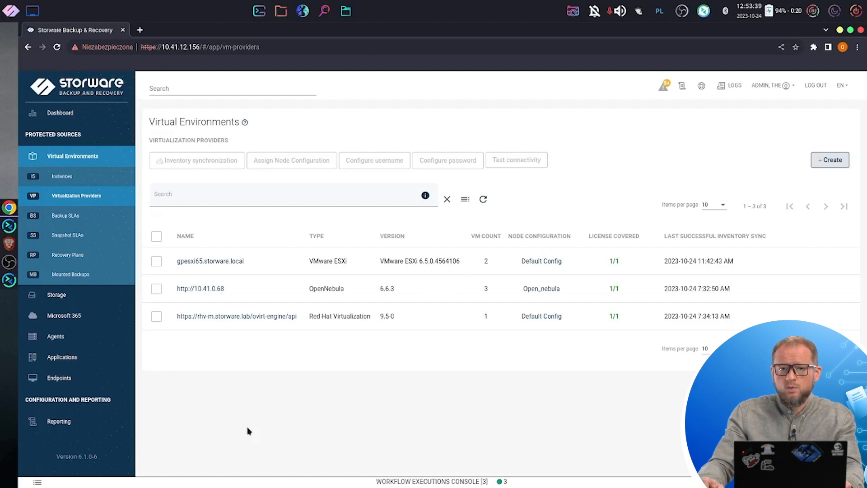
click(247, 430)
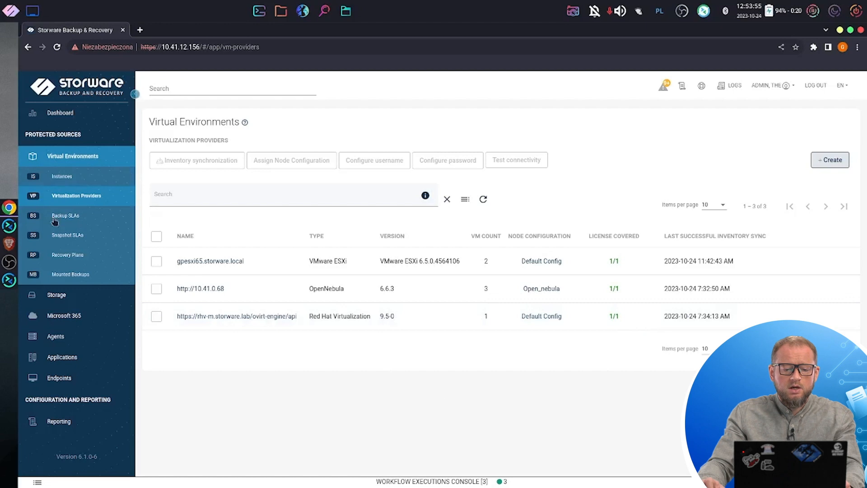
Step: Filter the virtual environment instances by the OpenNebula HVM type and clear the filter again
click(92, 177)
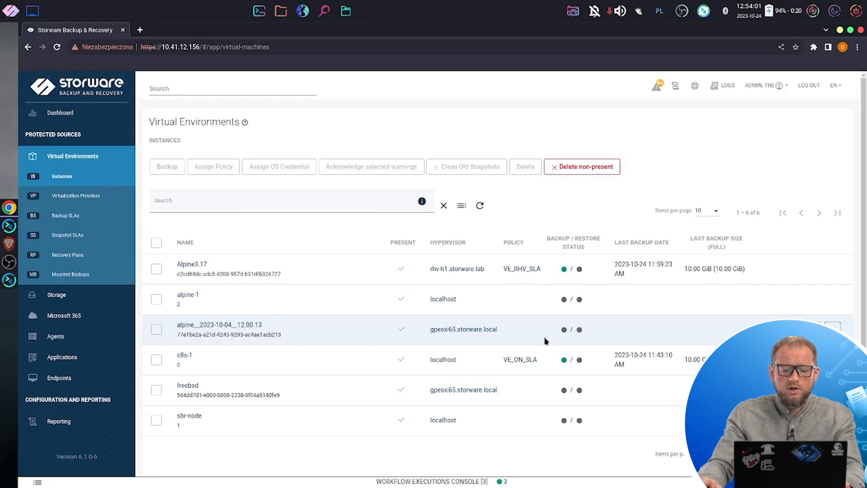
scroll(544, 340, down, 1)
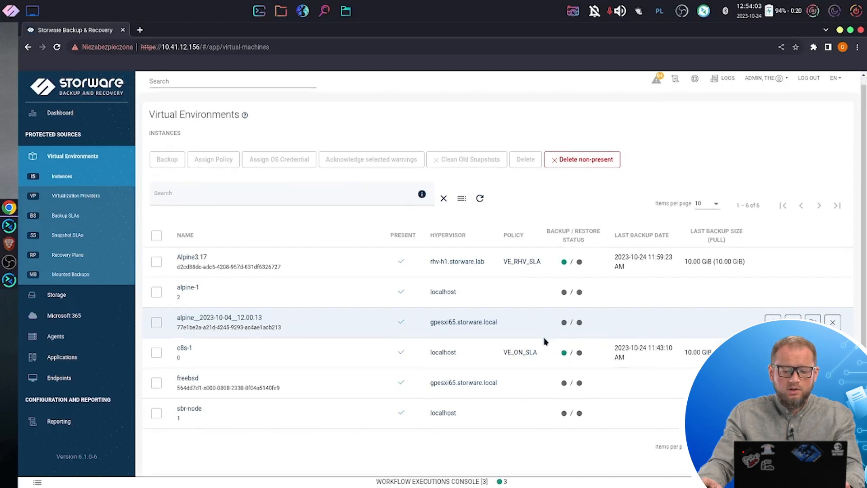
click(461, 197)
click(200, 241)
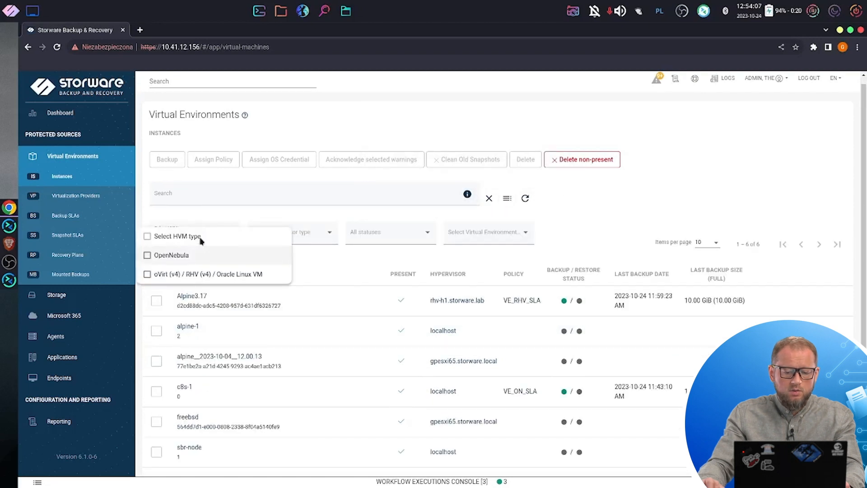
click(162, 257)
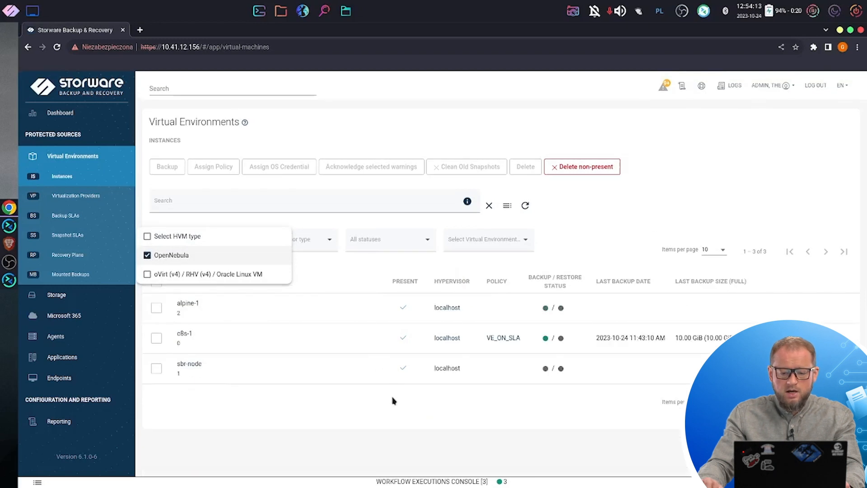
click(165, 256)
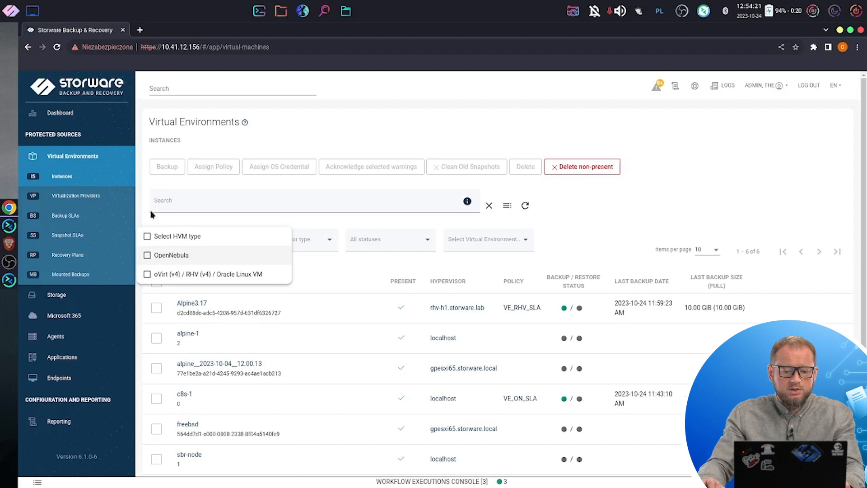
click(69, 216)
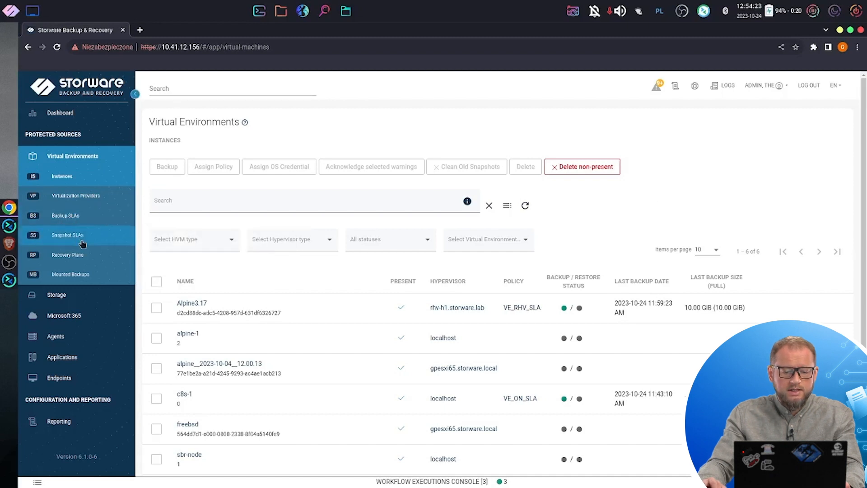
Step: Open the VE_ON_SLA virtual environment backup policy for editing and review its general settings
click(81, 220)
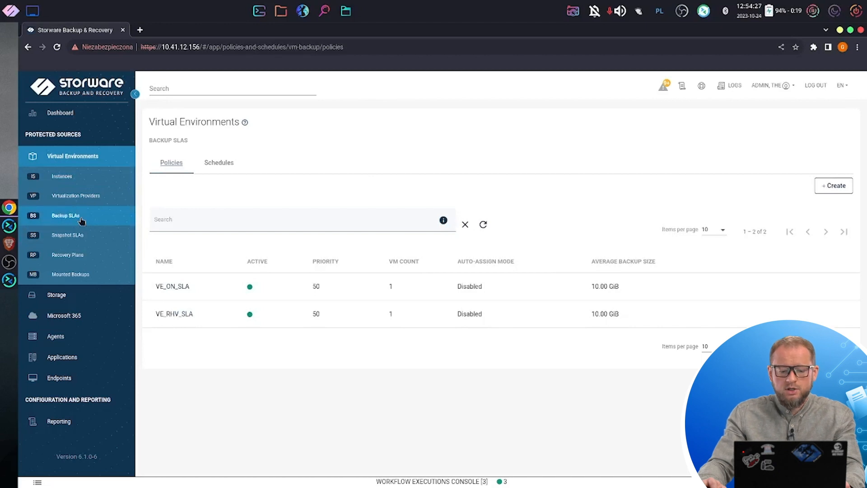
click(176, 288)
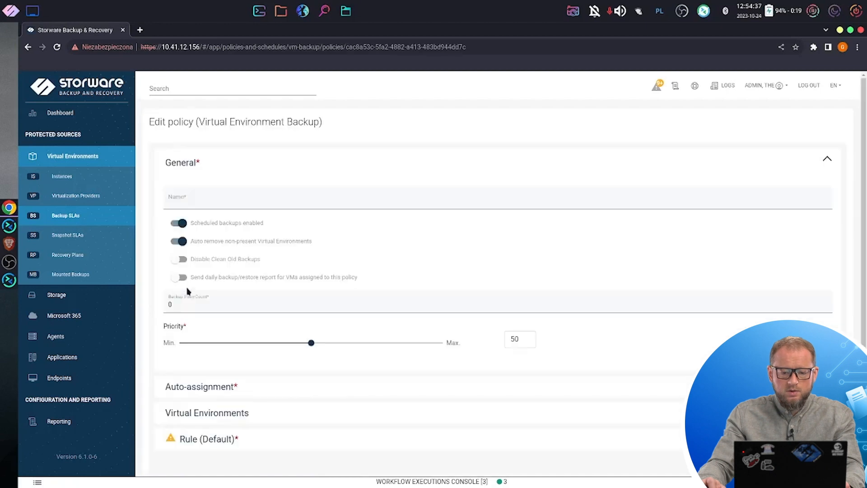
scroll(304, 248, down, 2)
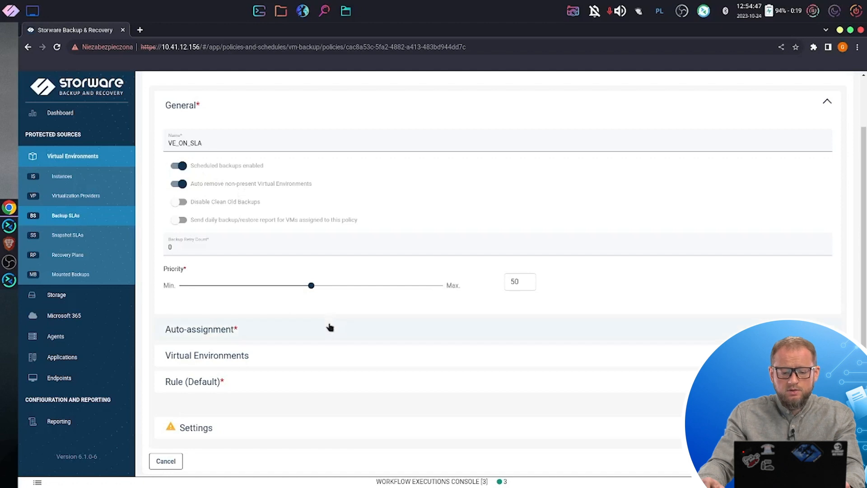
Step: Examine the policy's auto-assignment mode, include and exclude rules, and cluster options, and collapse the section
click(370, 333)
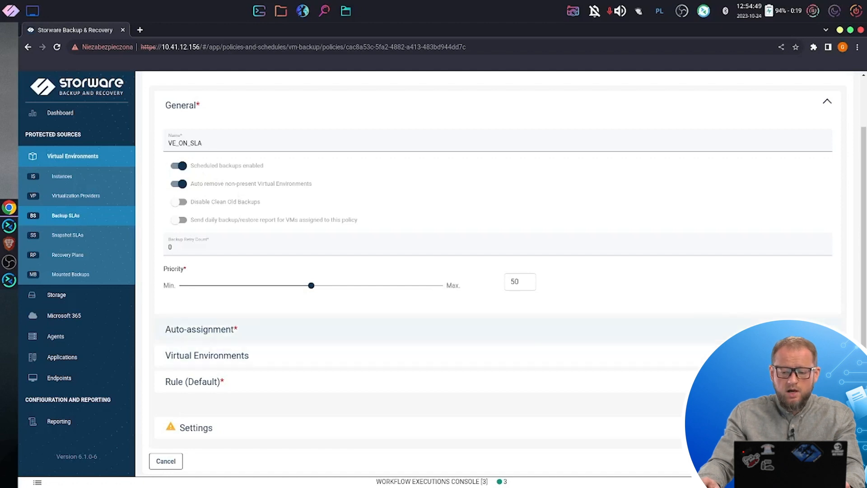
scroll(573, 286, down, 4)
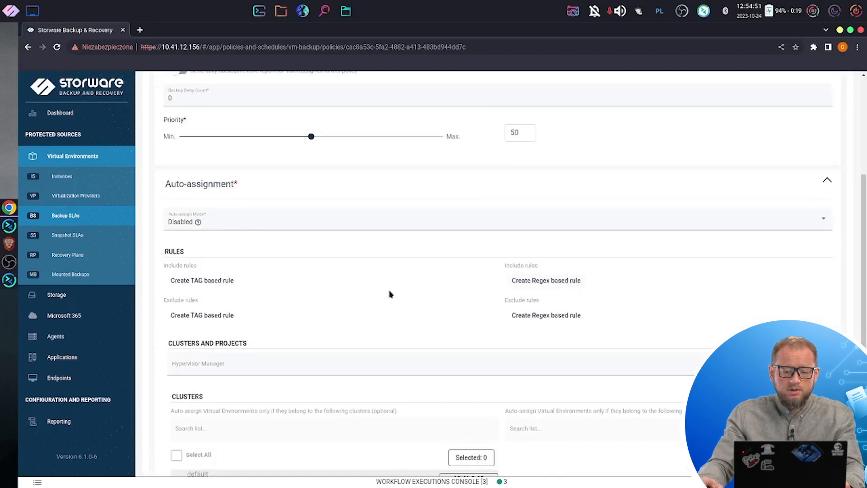
scroll(387, 294, down, 2)
scroll(387, 294, up, 1)
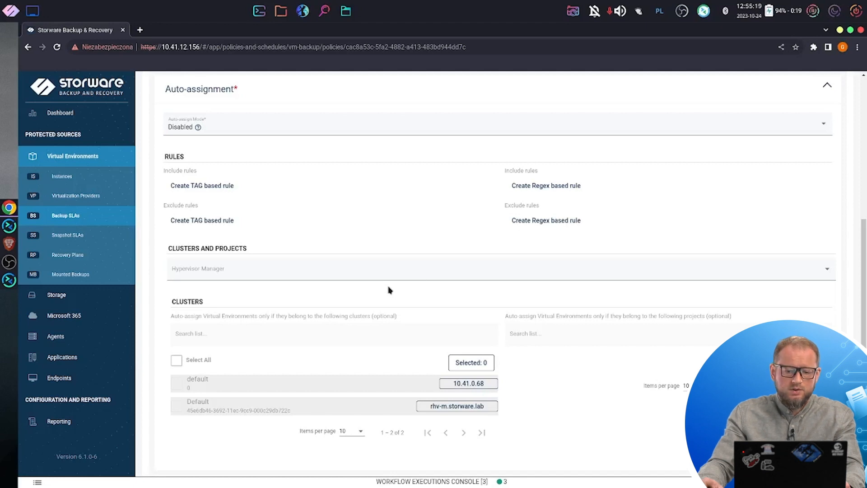
scroll(387, 292, up, 3)
click(826, 248)
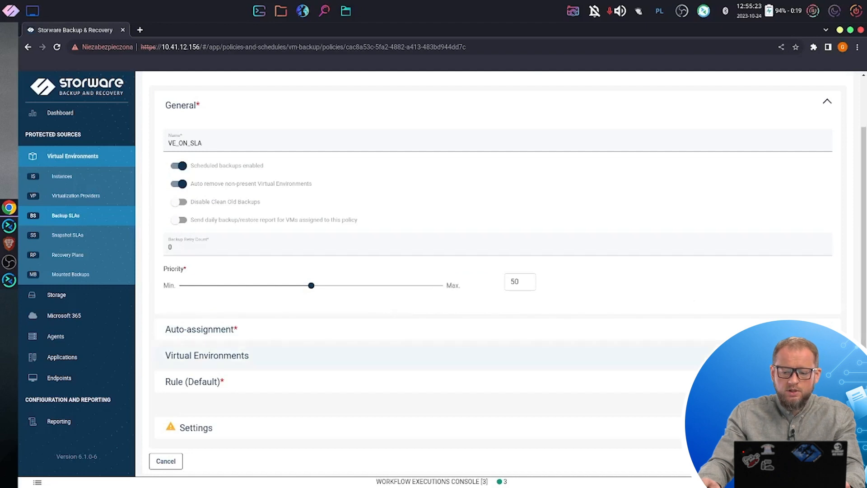
Step: Examine which virtual environments are assigned to the policy and collapse that section
click(569, 355)
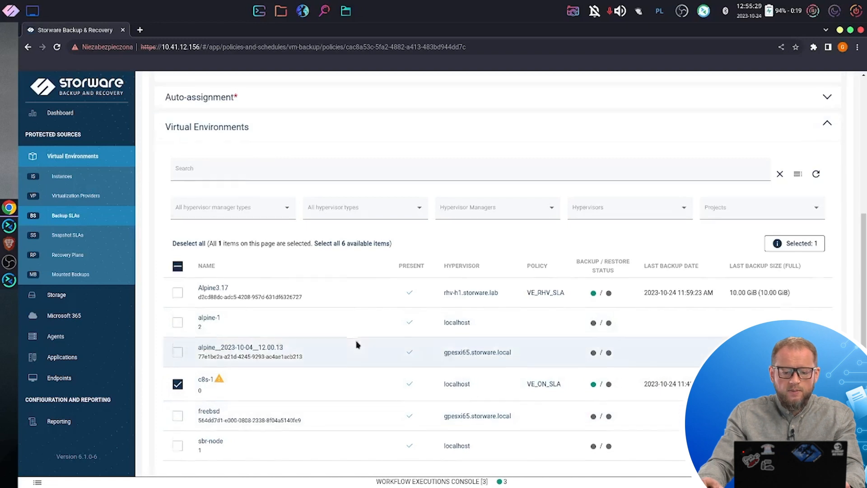
scroll(357, 345, down, 3)
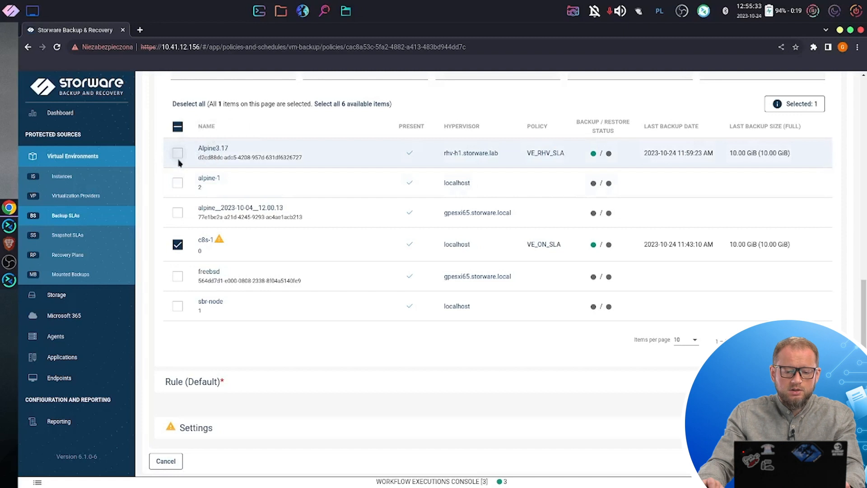
scroll(697, 226, up, 4)
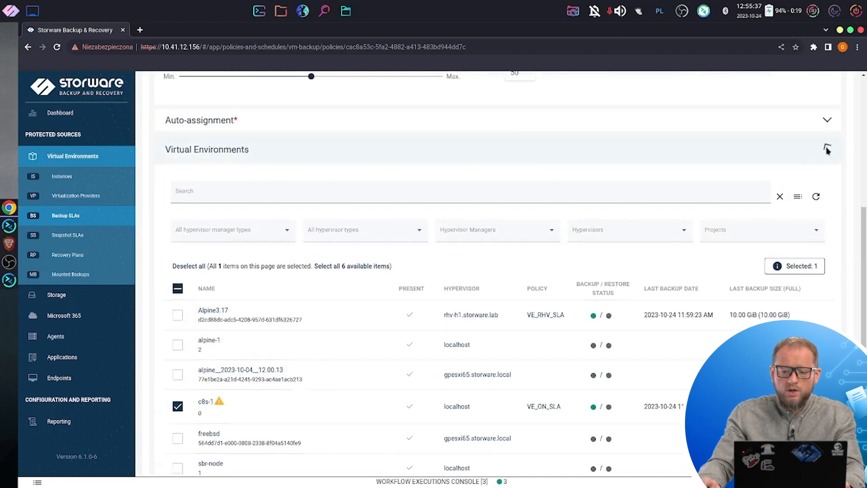
click(827, 148)
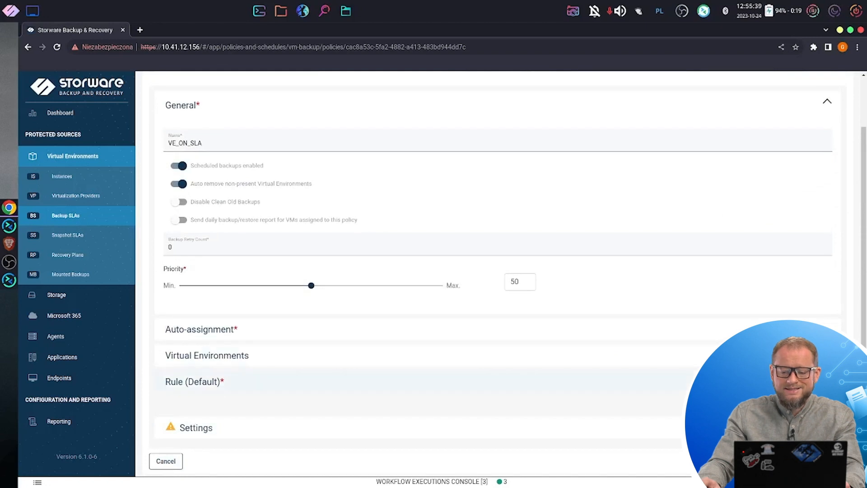
Step: Change the primary backup destination in the policy's default rule to FS_Synthetic (File System (Synthetic))
scroll(594, 316, down, 5)
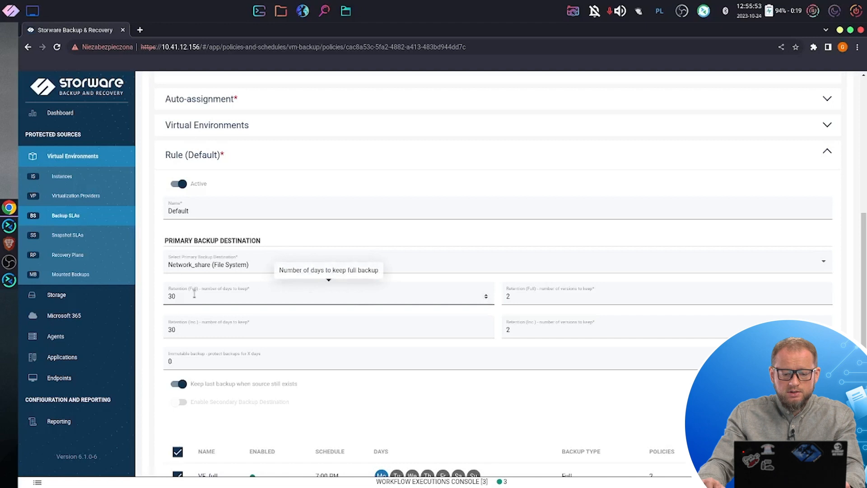
click(249, 270)
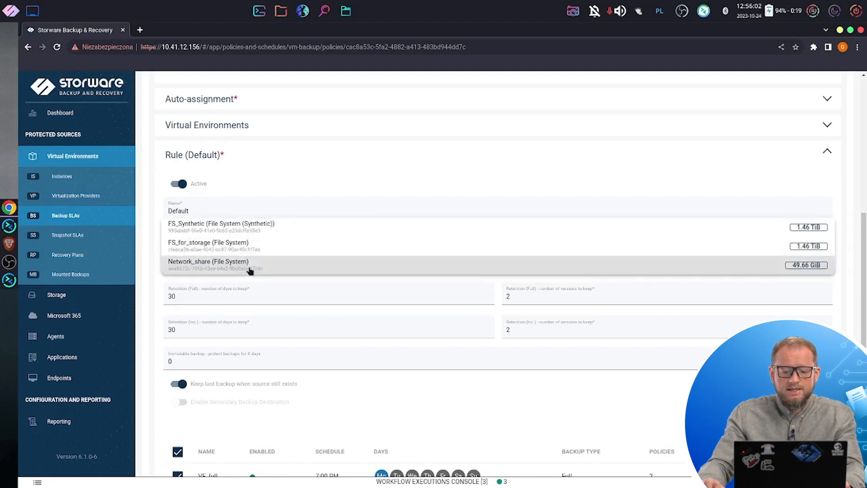
click(270, 231)
scroll(319, 393, down, 3)
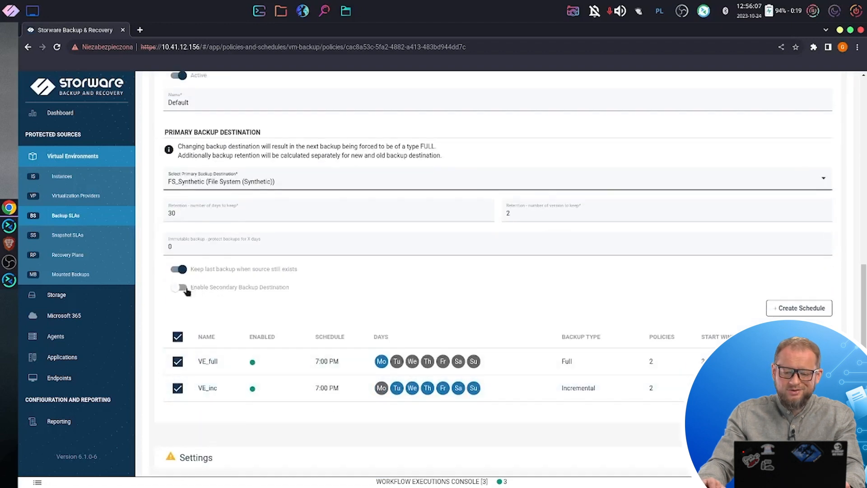
Step: Enable the secondary backup destination to review its retention settings, disable it again, and check the available primary destinations
click(183, 288)
scroll(275, 315, down, 3)
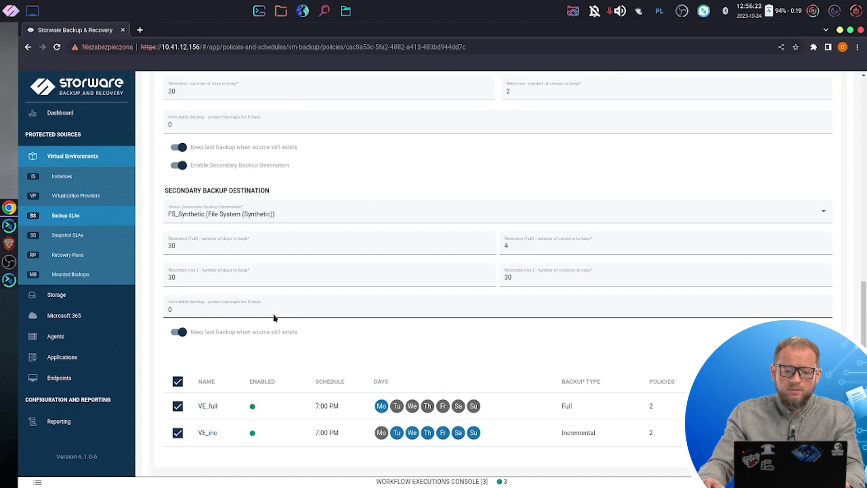
scroll(236, 232, up, 3)
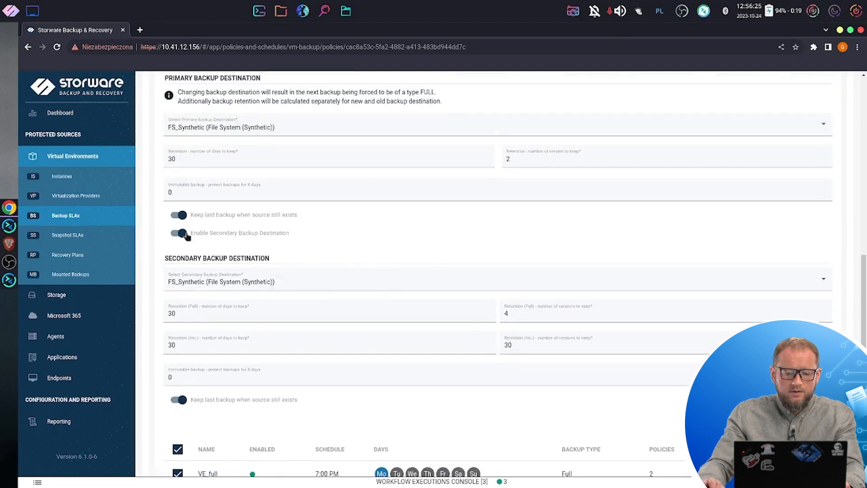
click(187, 236)
click(266, 152)
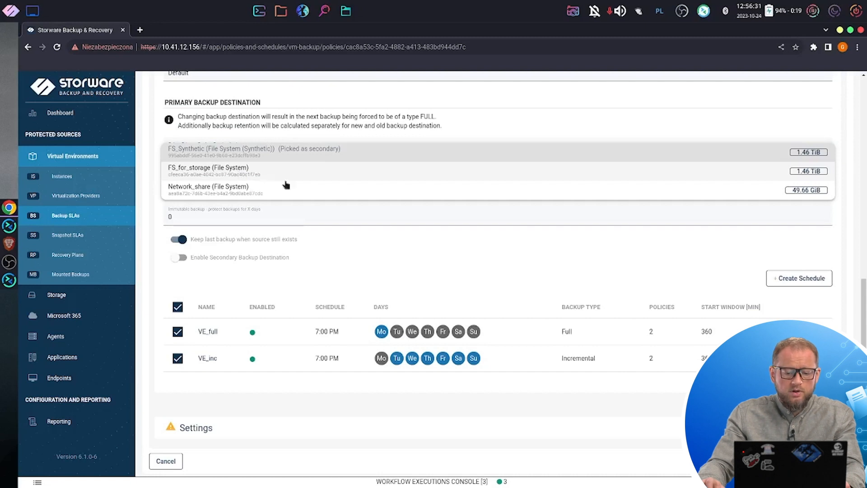
click(366, 274)
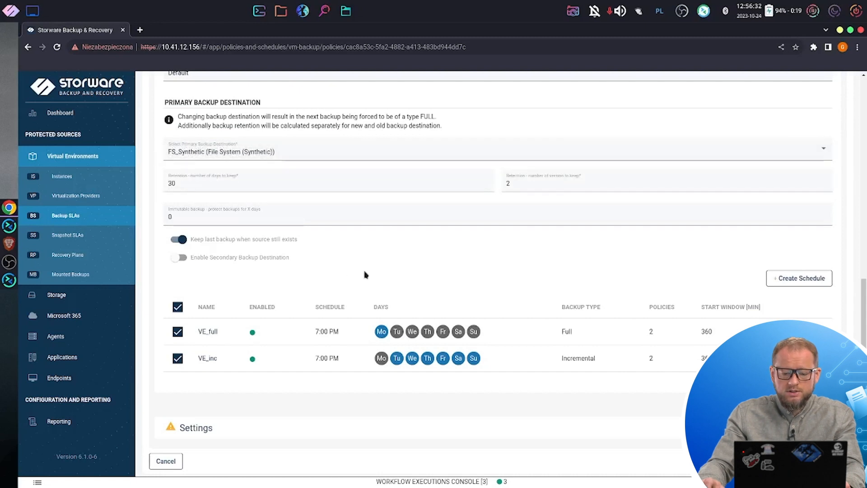
Step: Examine the backup types and Interval execution settings for a new schedule, and discard both the schedule and the policy edits
click(812, 285)
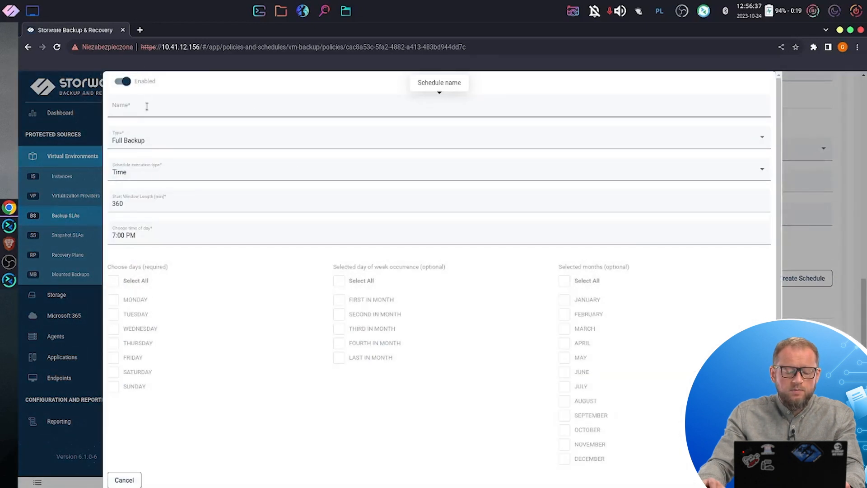
click(157, 142)
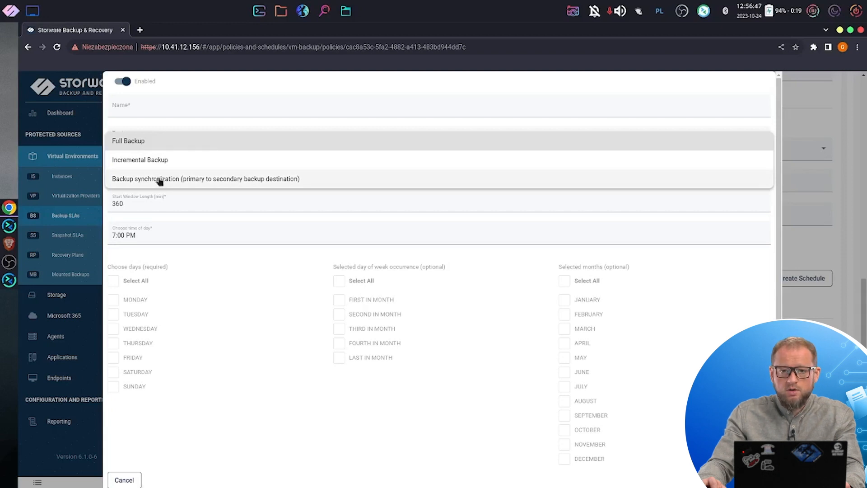
click(242, 223)
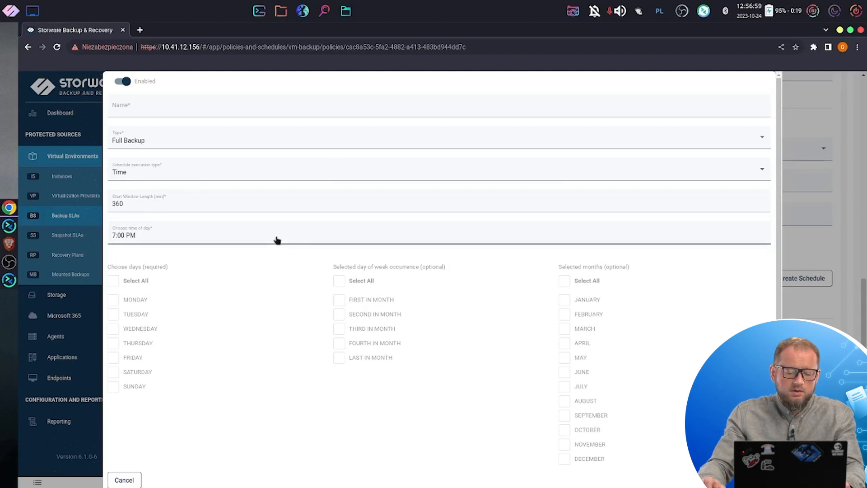
click(174, 175)
click(158, 194)
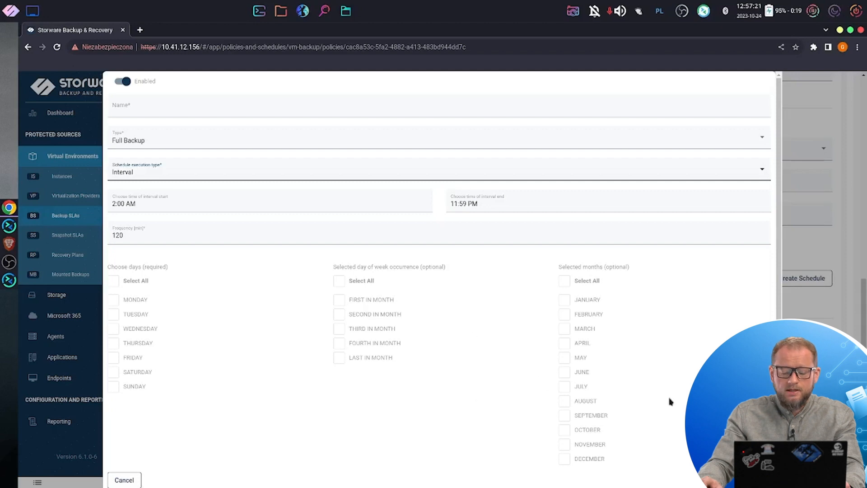
click(125, 480)
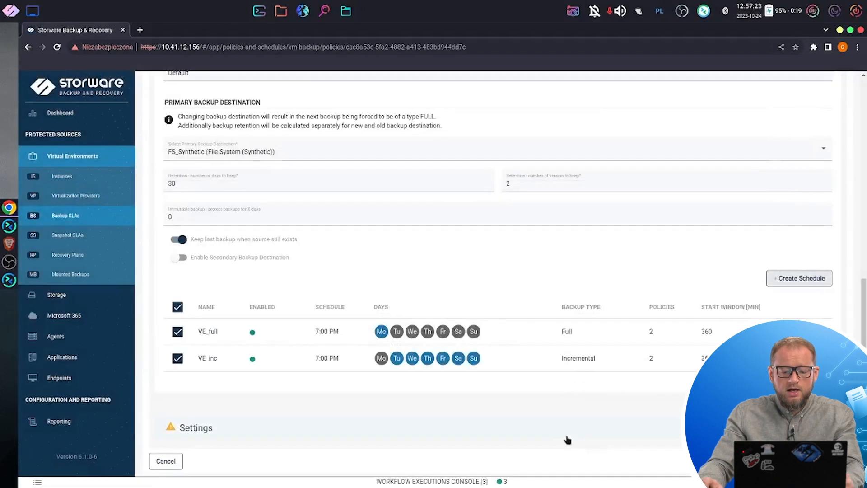
click(166, 461)
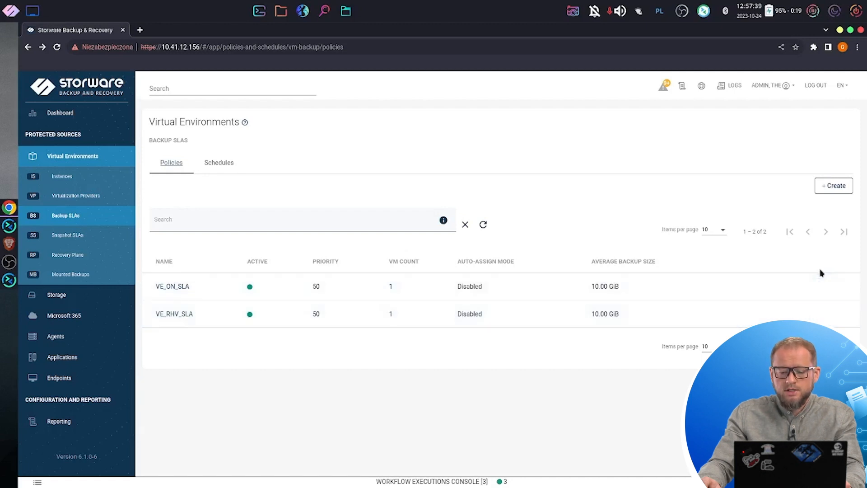
Step: Start a full backup of the c8s-1 instance assigned to the VE_ON_SLA policy, keeping the default backup settings
click(391, 288)
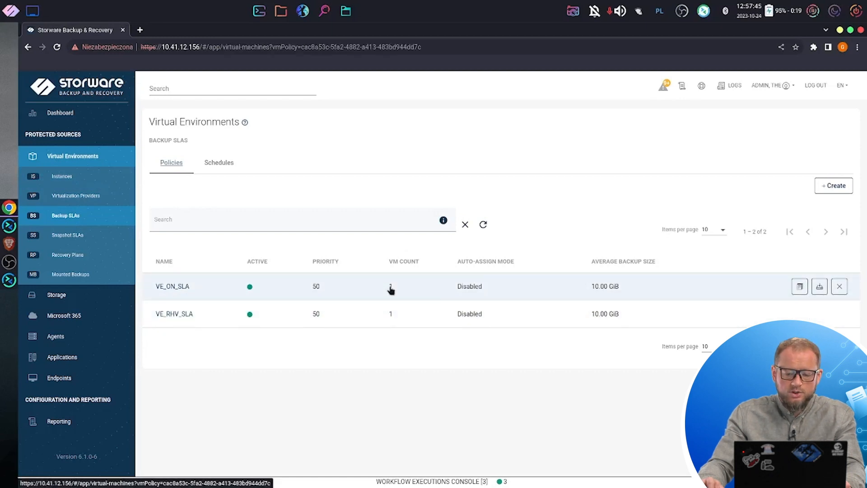
mouse_move(789, 309)
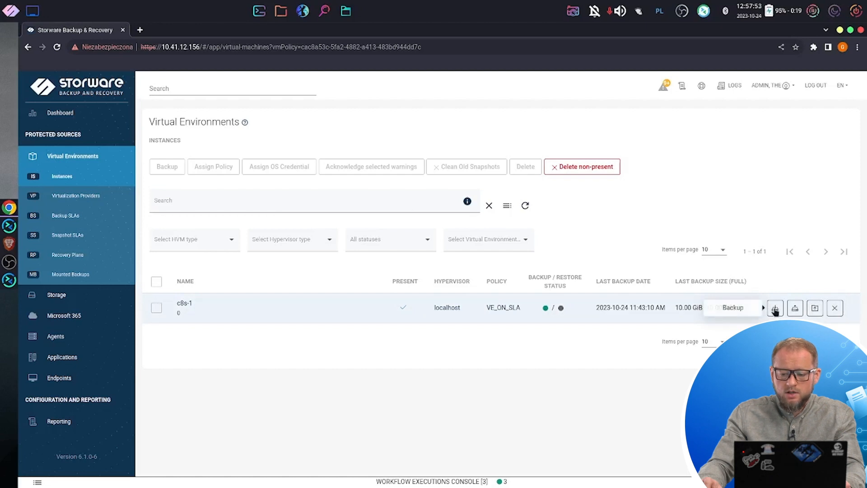
click(775, 310)
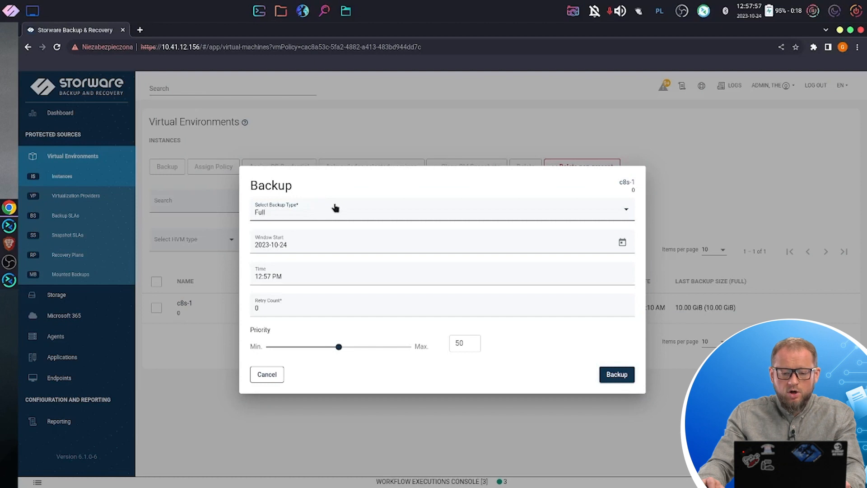
click(616, 375)
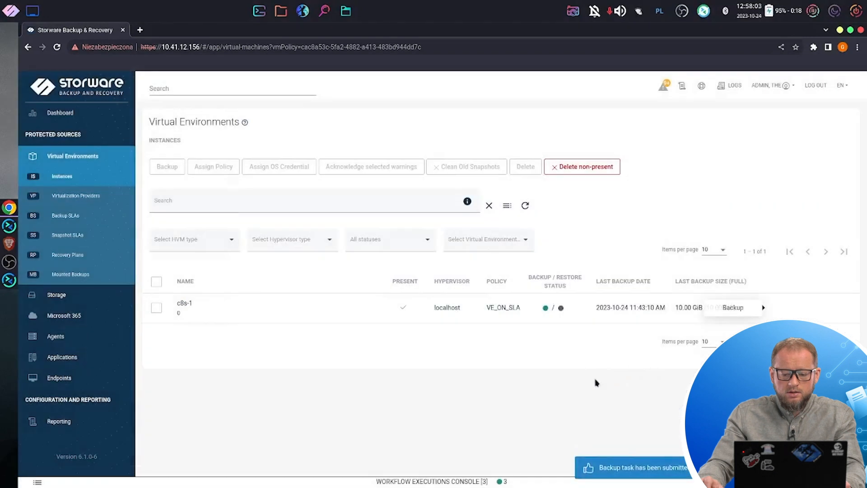
Step: Refresh the workflow executions console, examine the subtasks of the c8s-1 backup, and close the console
click(518, 482)
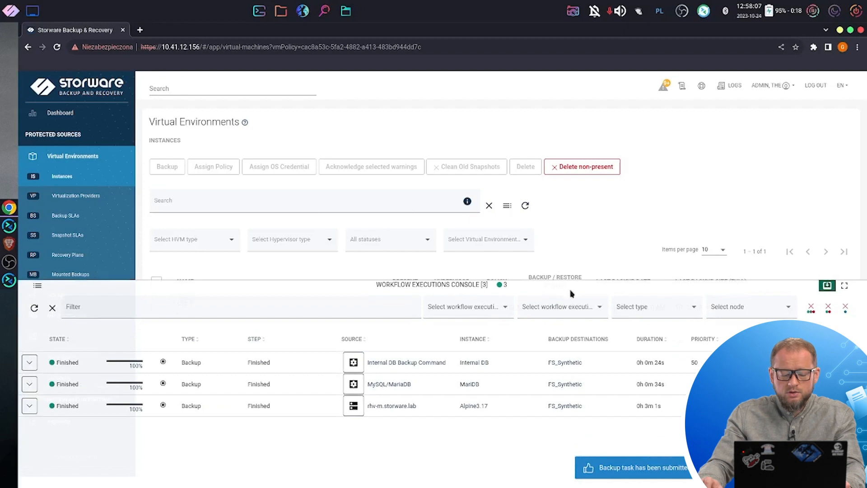
click(35, 308)
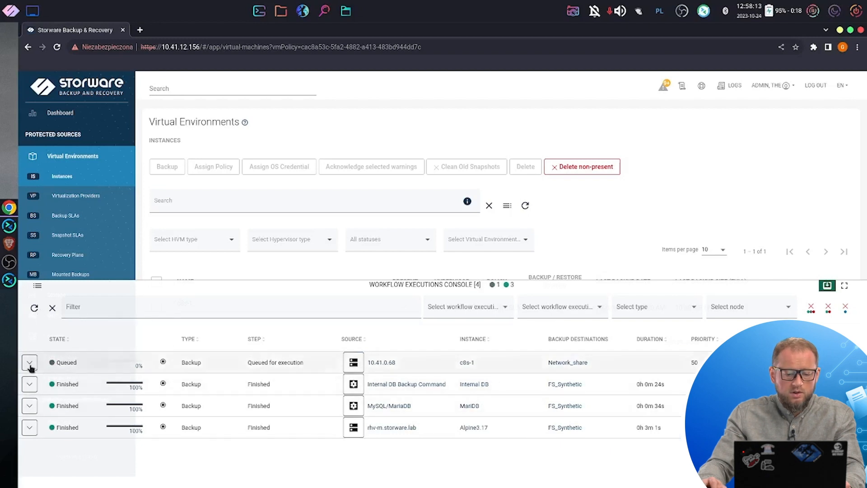
click(30, 363)
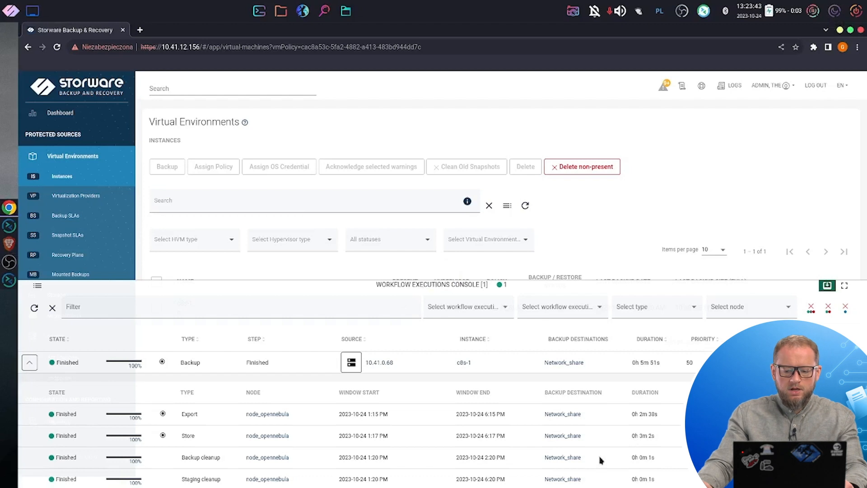
click(827, 287)
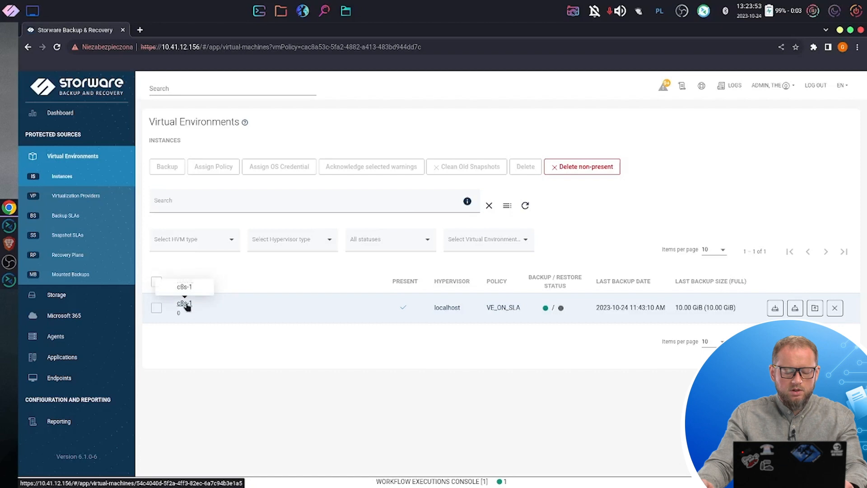
Step: Open the c8s-1 instance and examine its daily activity statistics and its list of stored backups
click(185, 304)
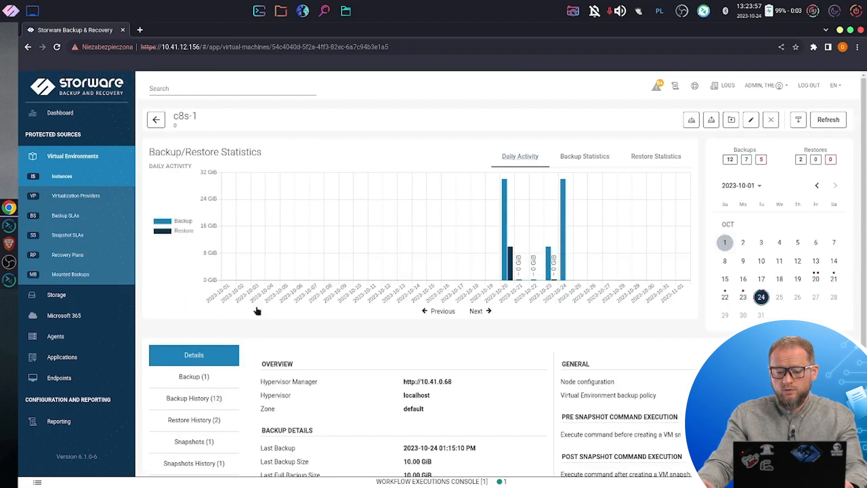
mouse_move(560, 278)
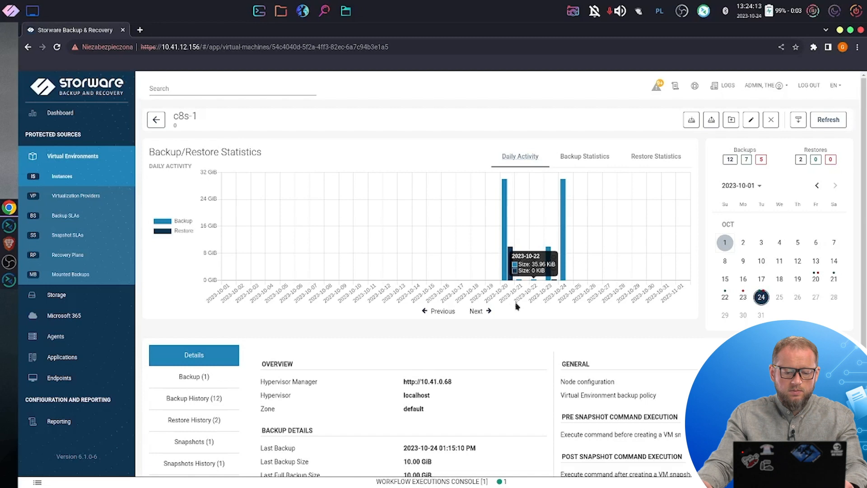
click(209, 379)
scroll(555, 389, down, 2)
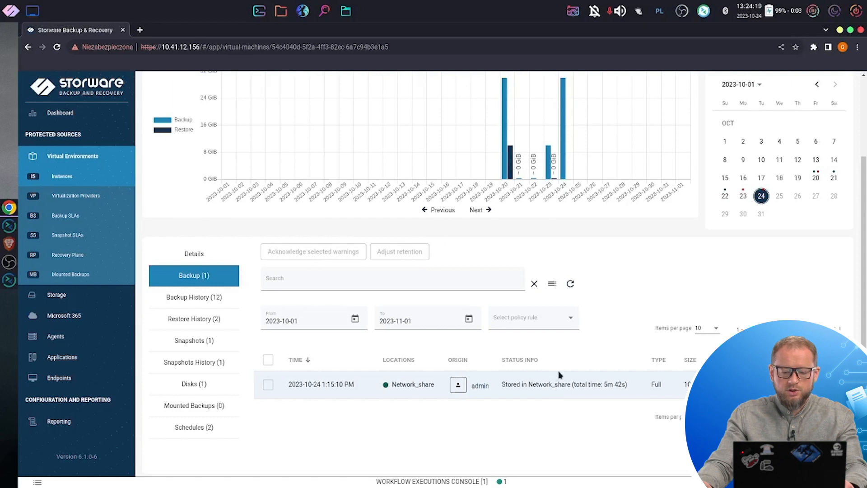
Step: Try the Mark to keep and Mark as expired retention options on the stored c8s-1 backup, and cancel the adjustment
click(268, 385)
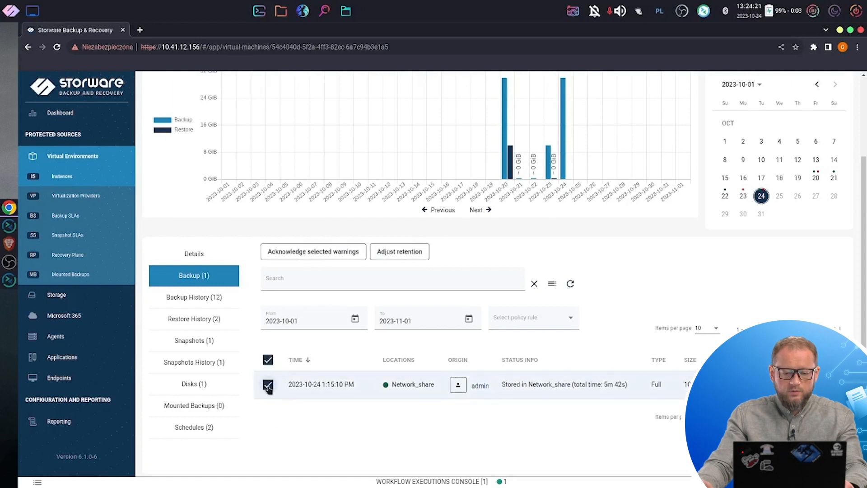
click(409, 256)
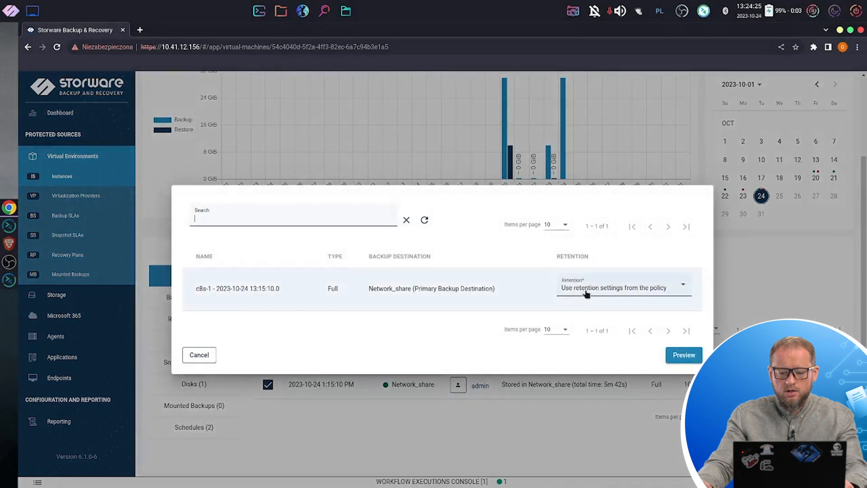
click(605, 294)
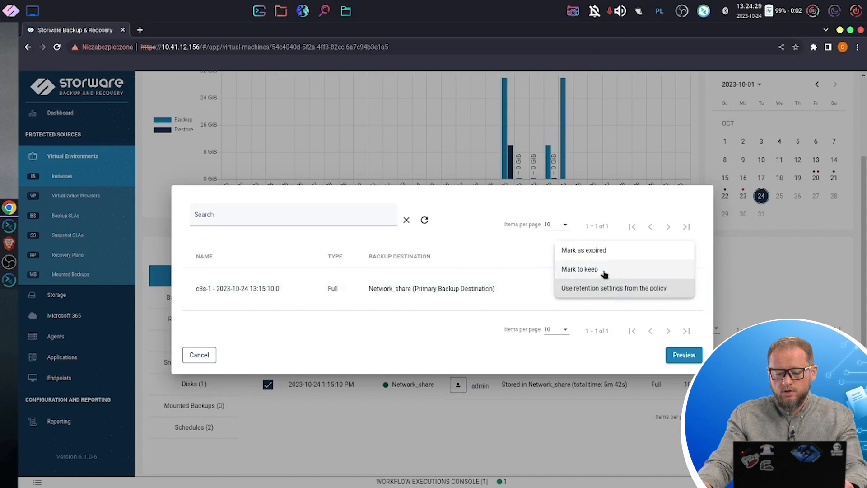
click(604, 270)
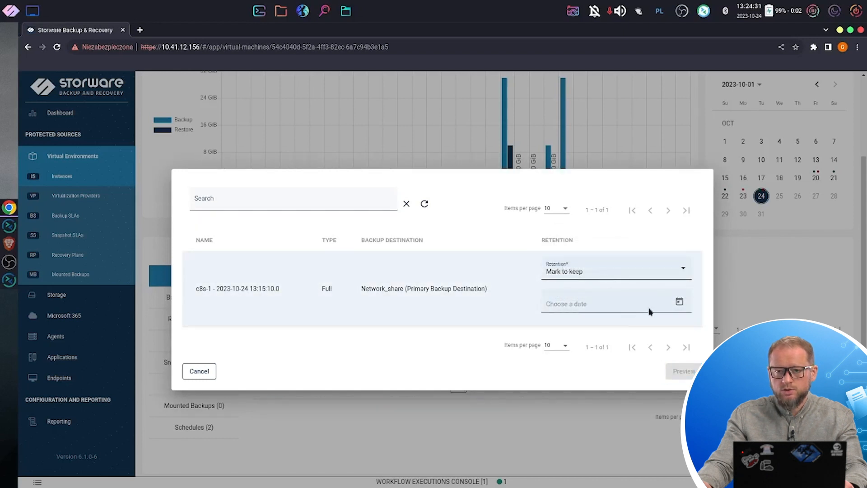
click(648, 278)
click(637, 255)
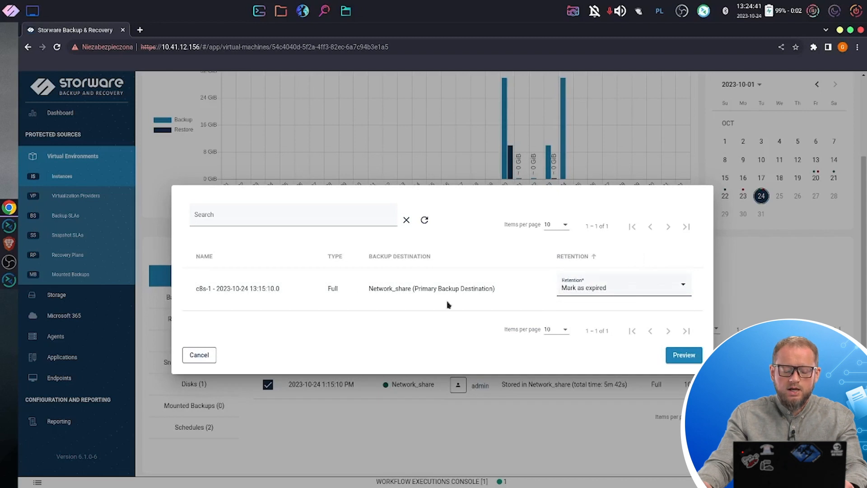
click(197, 357)
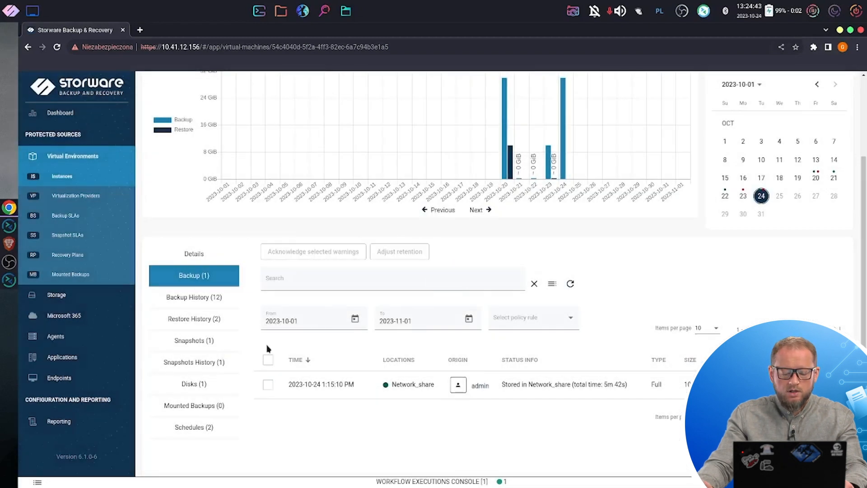
Step: Examine the backup history of the c8s-1 instance, including the status and type of each entry
click(209, 298)
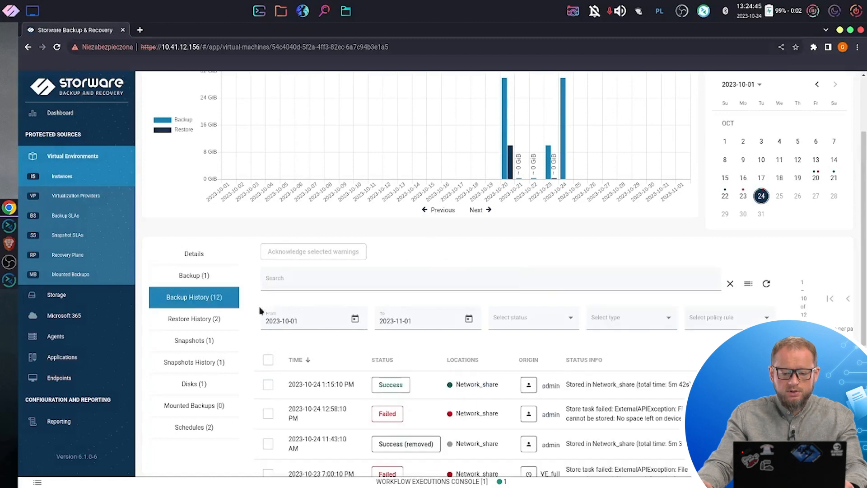
scroll(497, 363, down, 3)
scroll(497, 364, down, 2)
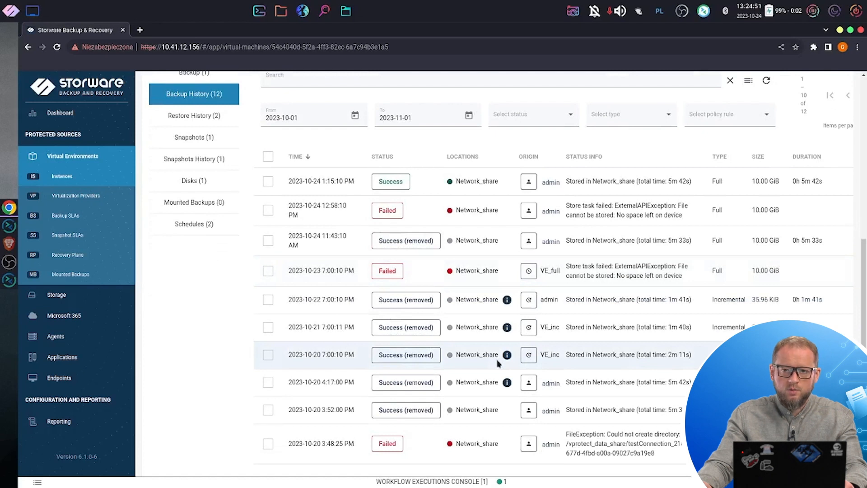
scroll(499, 361, up, 2)
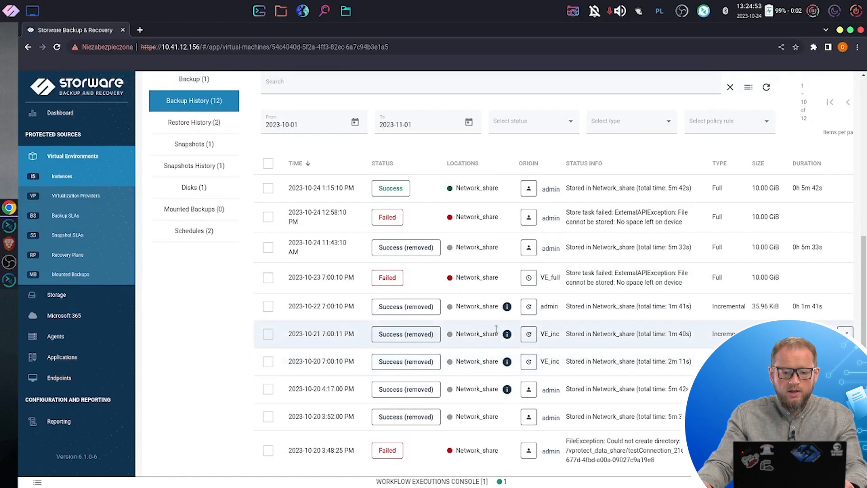
Step: Examine the instance's restore history, snapshots, snapshot history, disks and assigned schedules
click(212, 185)
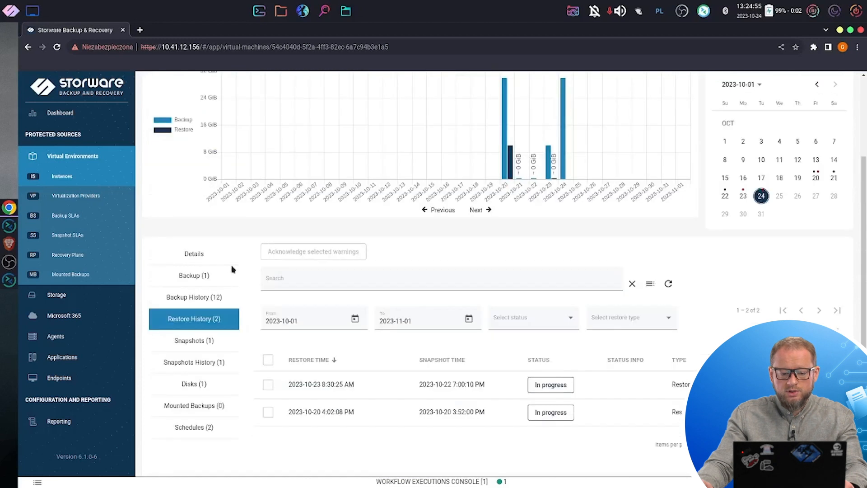
click(215, 343)
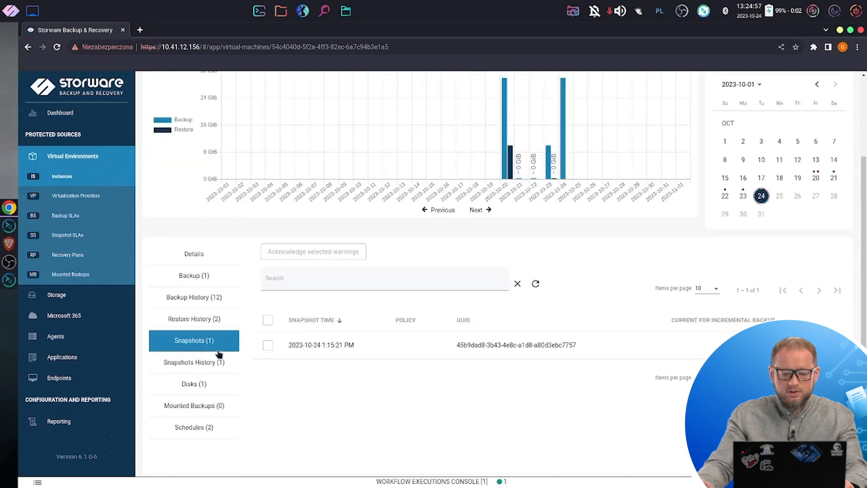
click(221, 364)
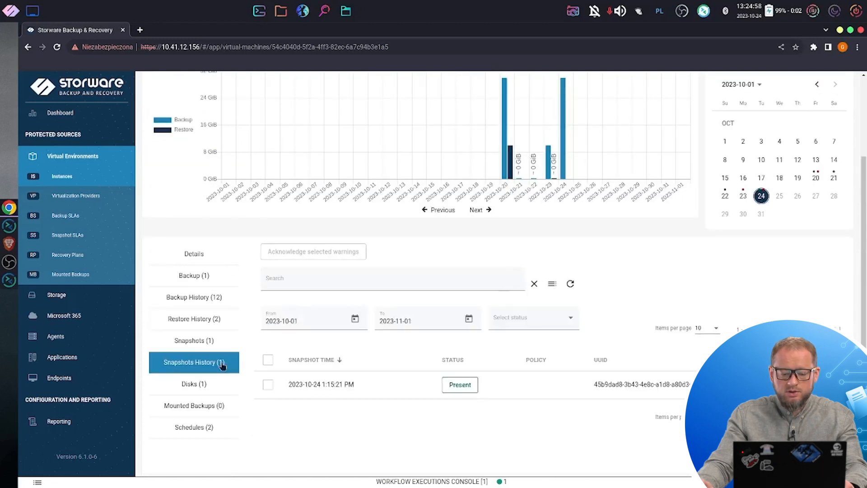
click(201, 385)
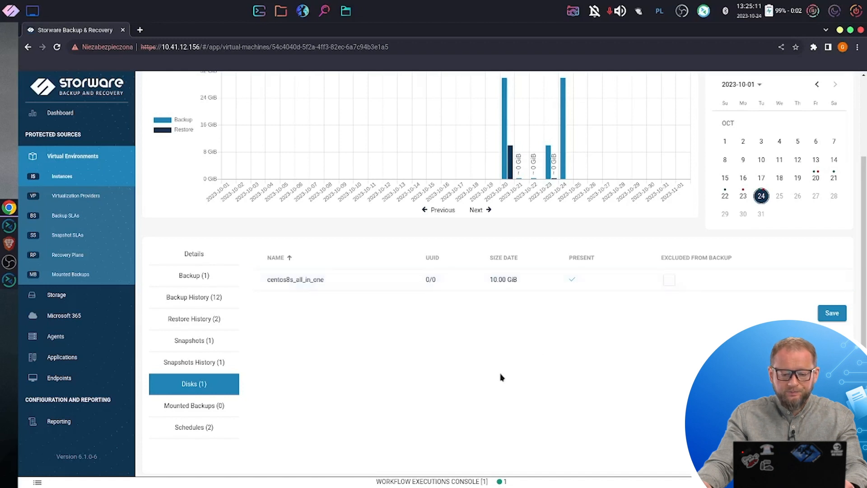
click(208, 427)
scroll(446, 364, up, 3)
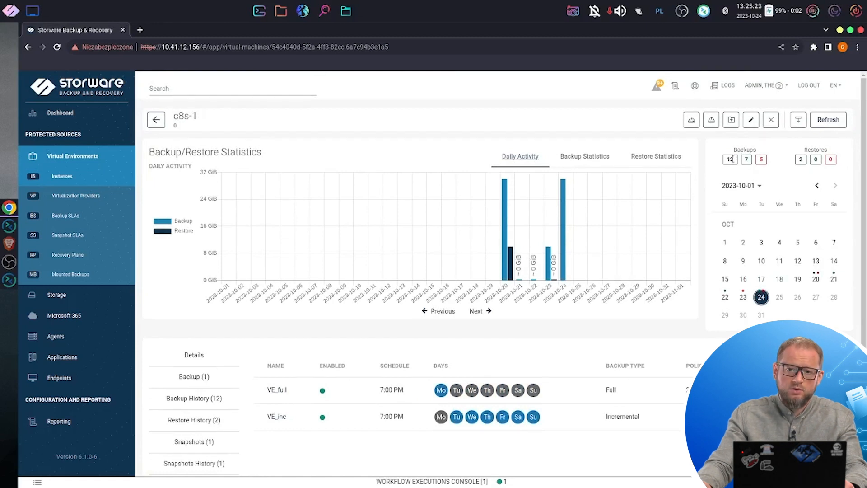
click(712, 121)
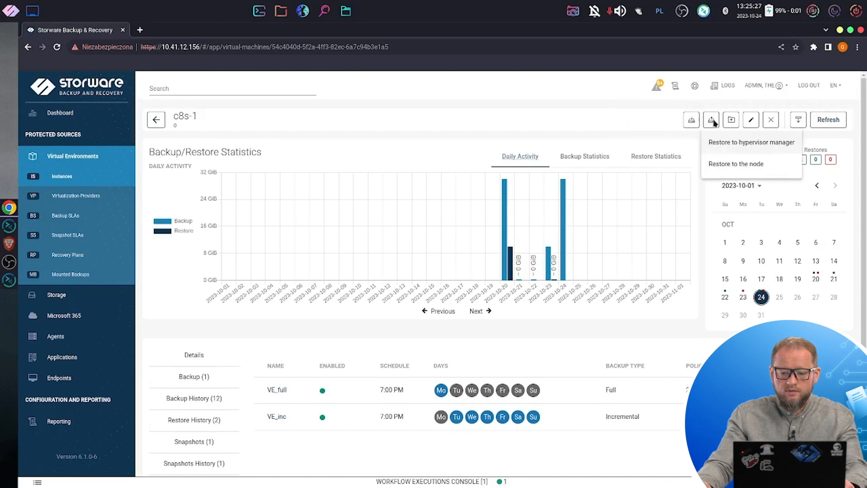
click(752, 144)
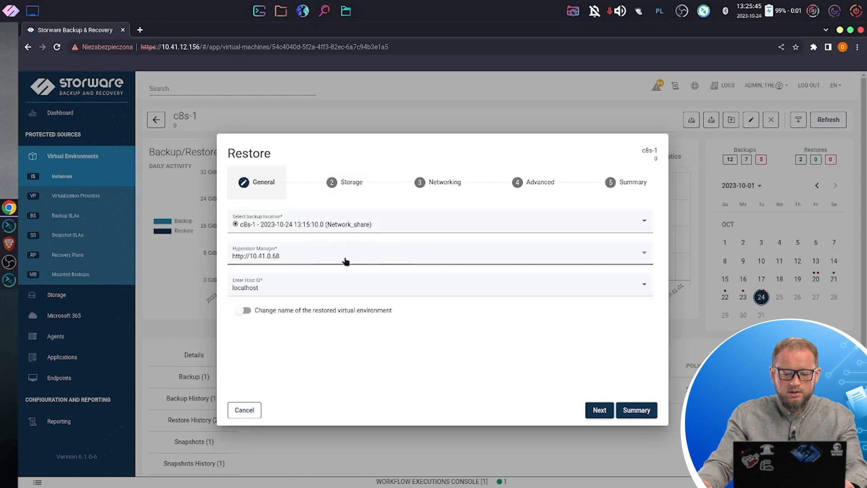
click(375, 230)
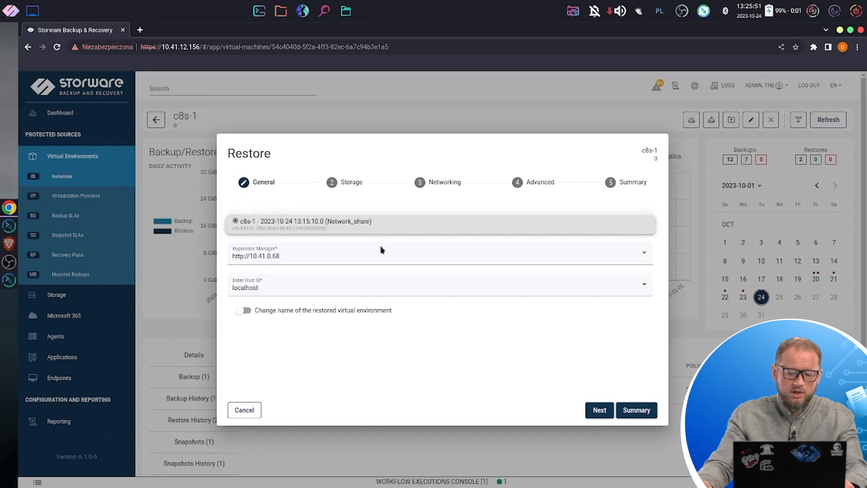
click(451, 363)
click(378, 261)
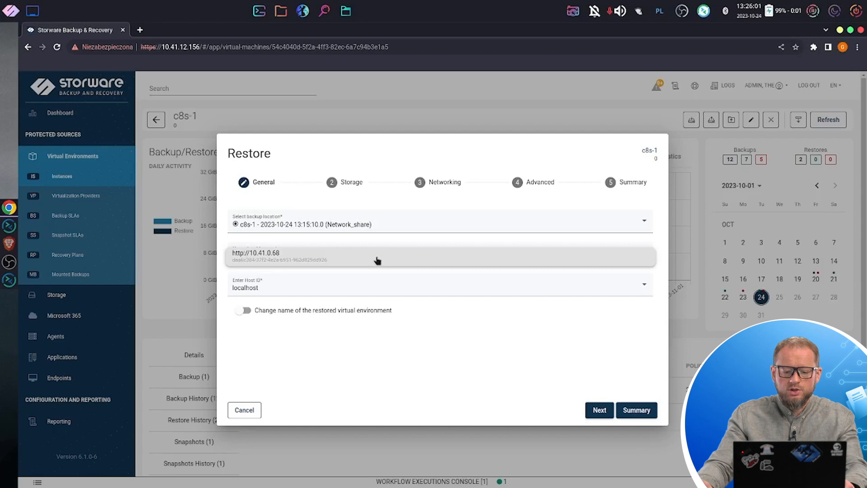
click(378, 261)
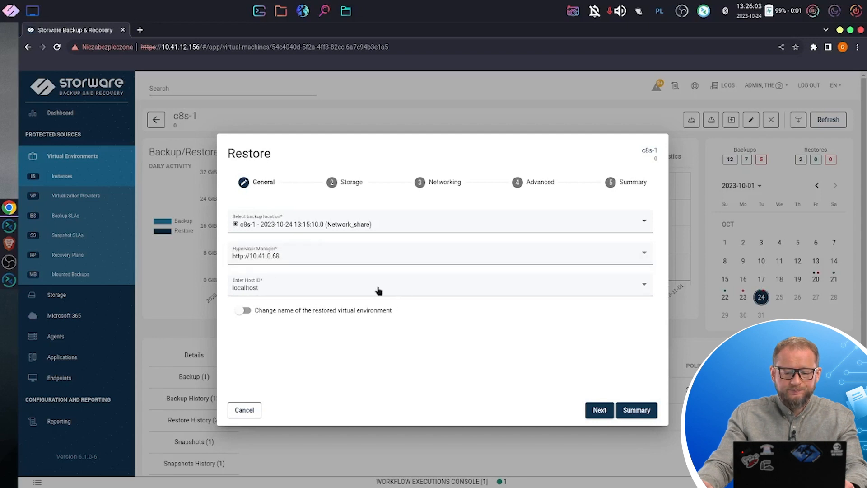
click(247, 312)
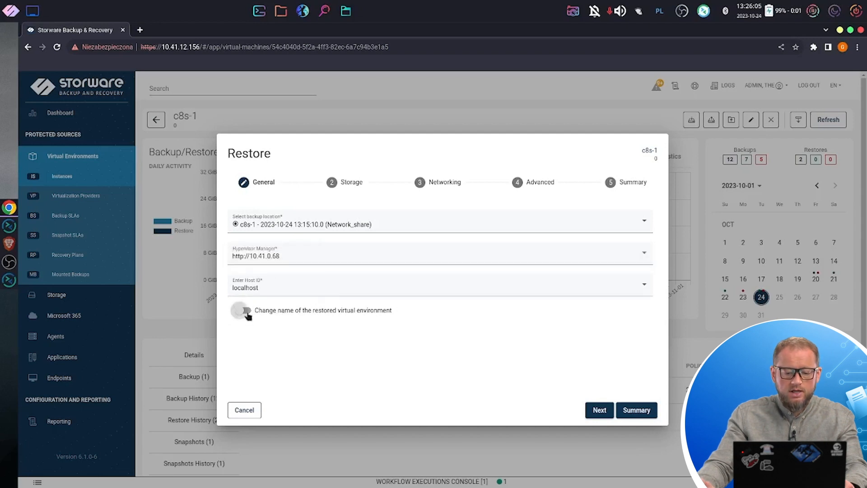
Step: Review the restore's storage, networking, advanced and summary settings, and return to its general settings
click(593, 411)
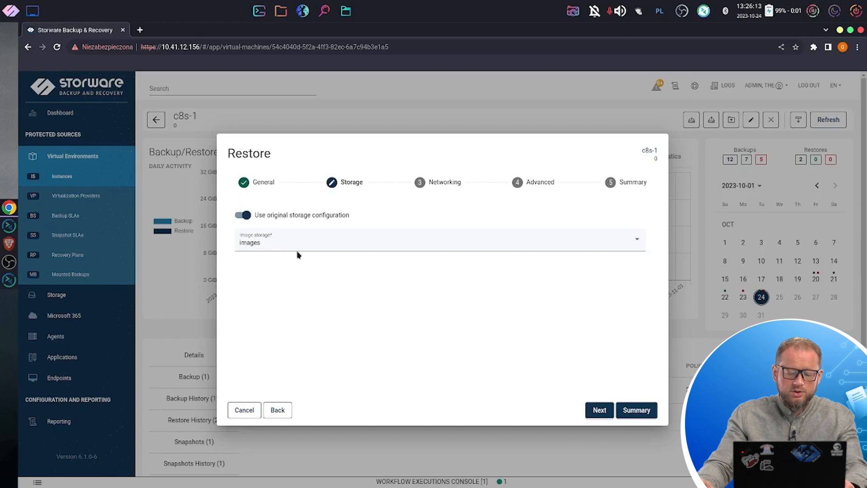
click(605, 412)
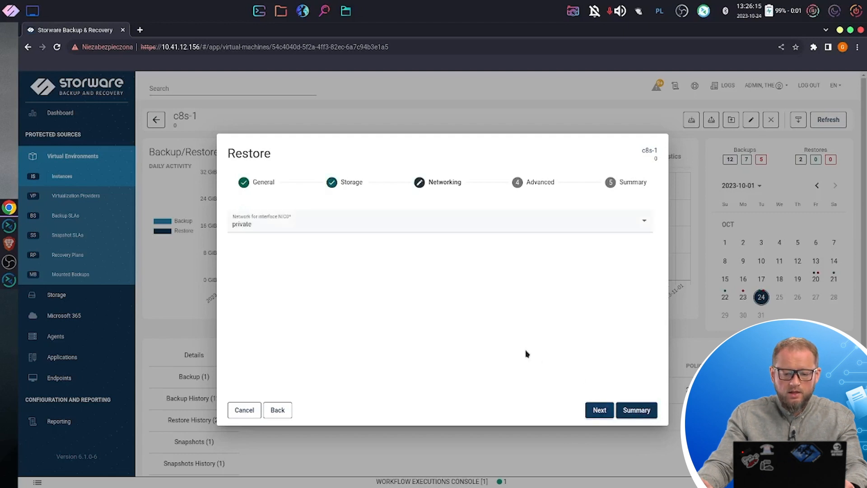
click(602, 417)
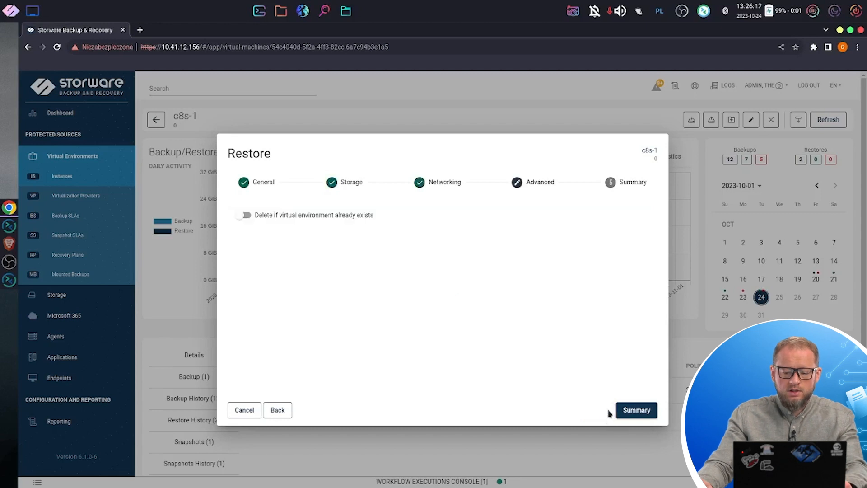
click(641, 415)
scroll(610, 314, down, 1)
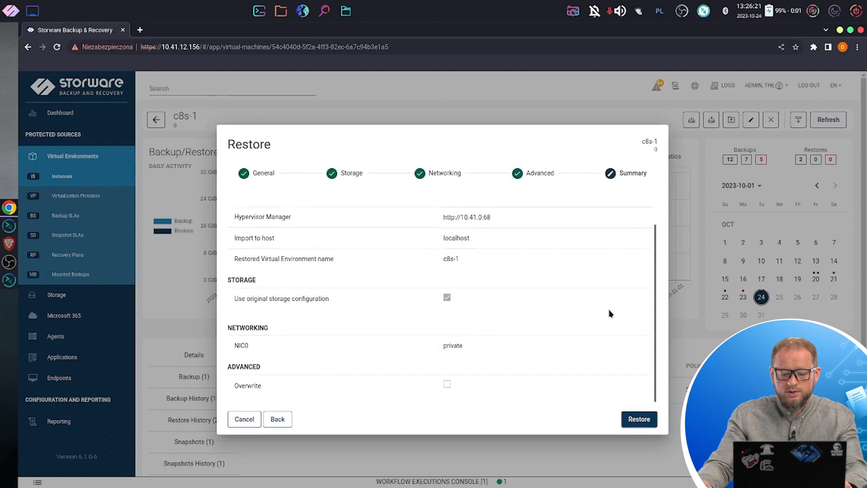
click(284, 420)
click(283, 419)
click(283, 419)
click(283, 419)
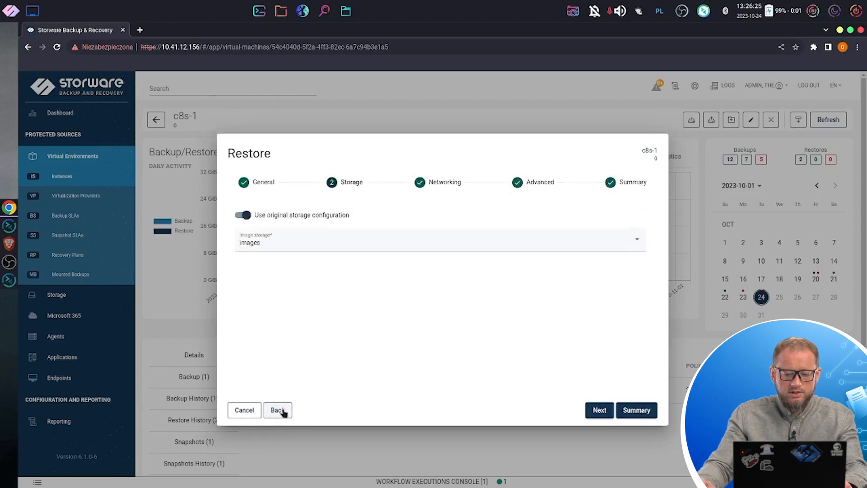
Step: Name the restored virtual environment c8s-1_restore and submit the restore task
click(300, 339)
text(_)
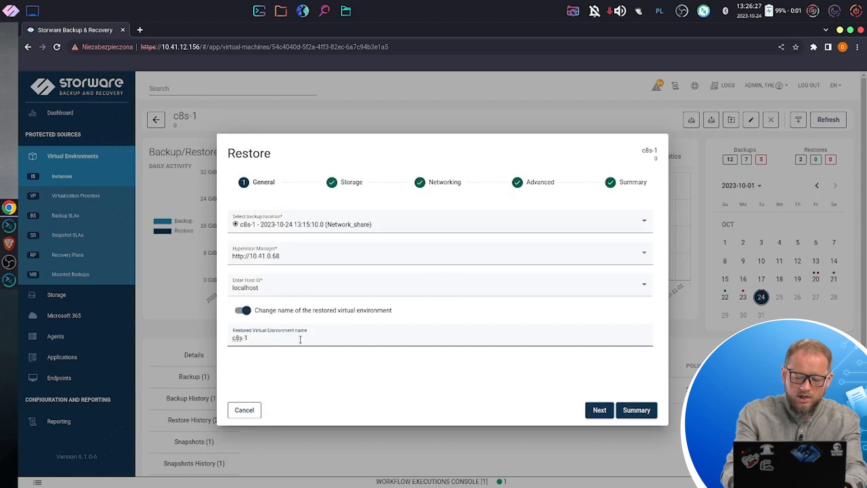
text(restore)
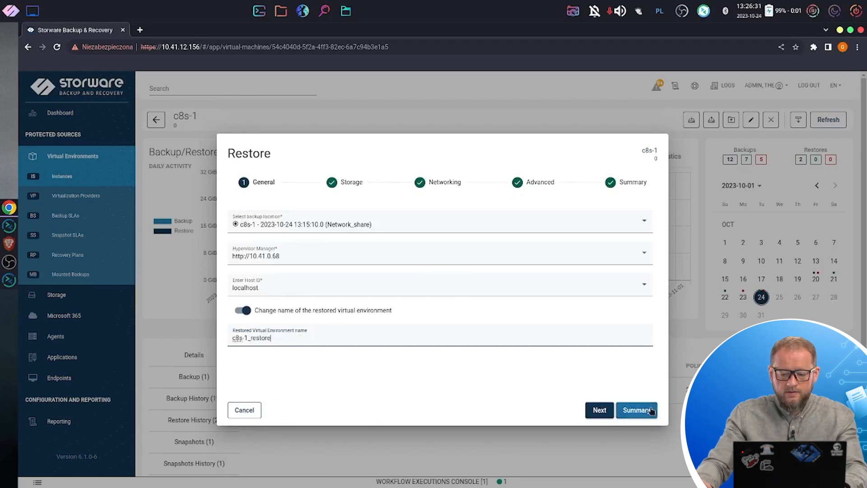
click(637, 410)
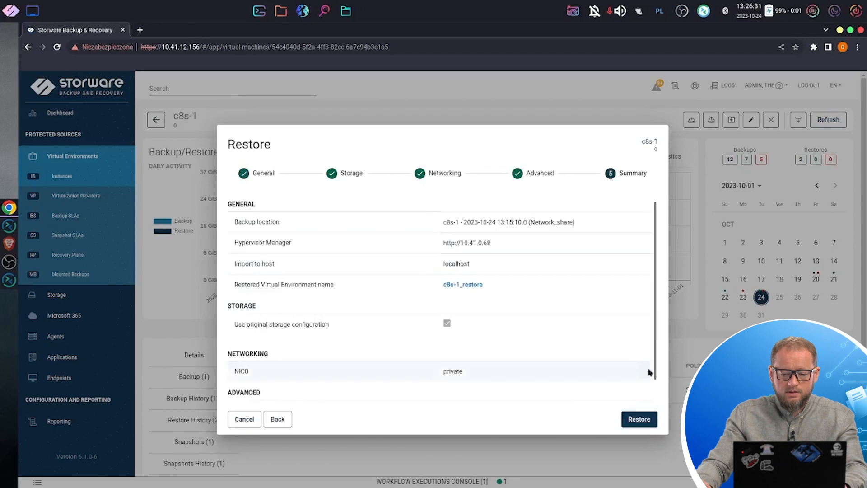
click(639, 420)
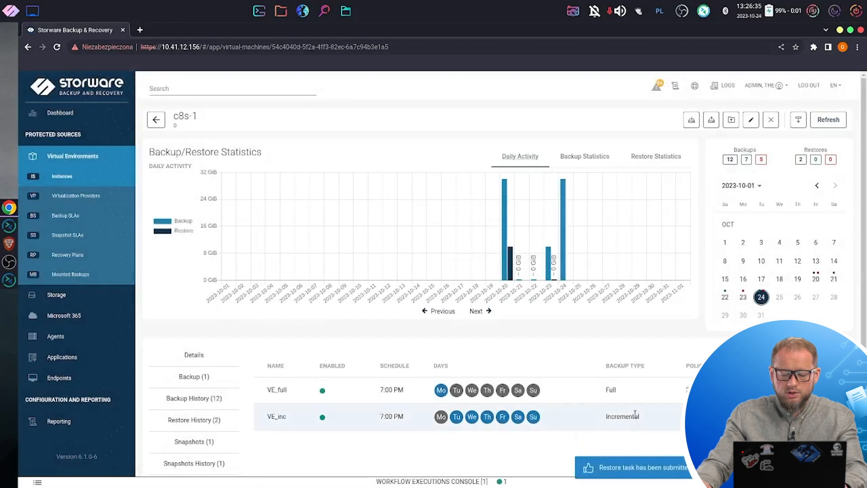
Step: Refresh the workflow executions list and examine the subtasks of the c8s-1 restore
click(521, 482)
click(28, 362)
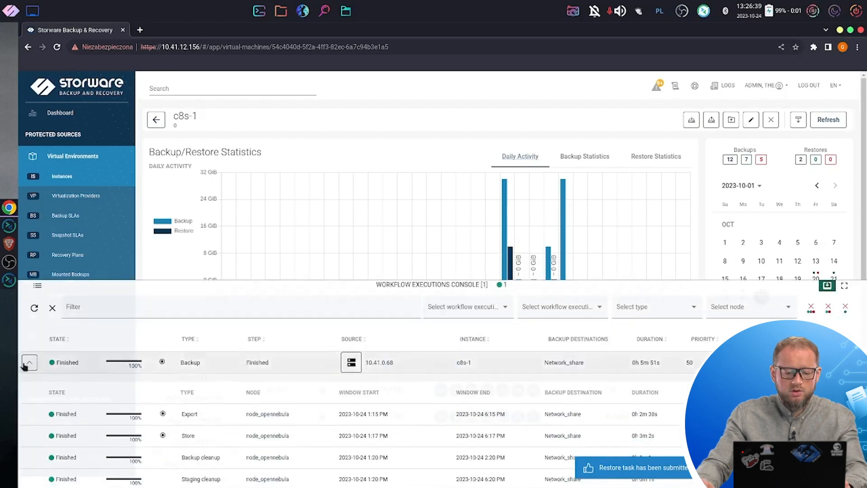
click(34, 307)
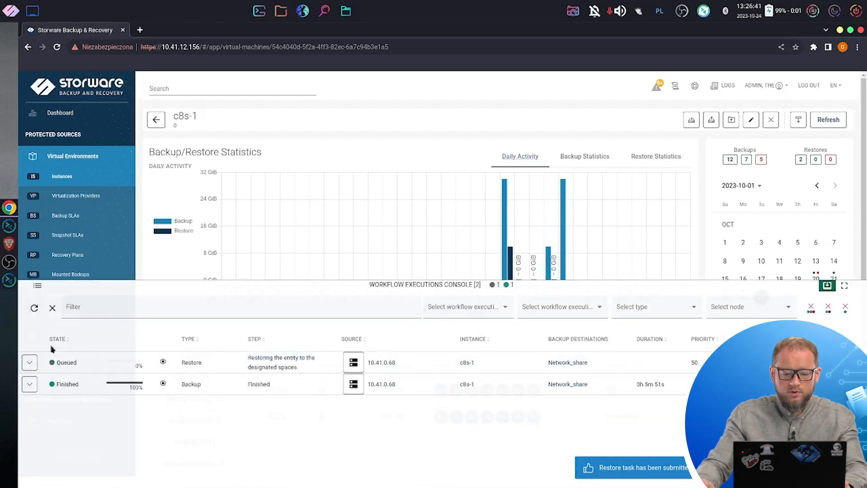
click(29, 363)
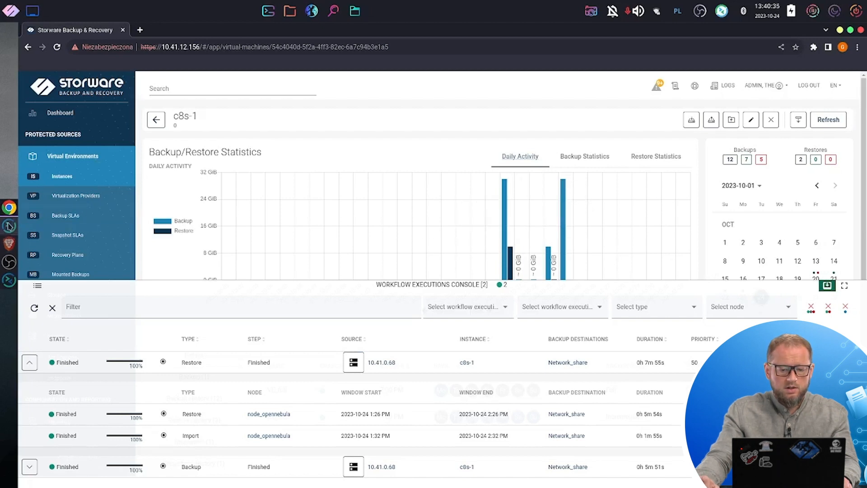
Step: Switch to the OpenNebula session to check its VM list for c8s-1_restore, and return to Storware with the workflow console collapsed
click(9, 225)
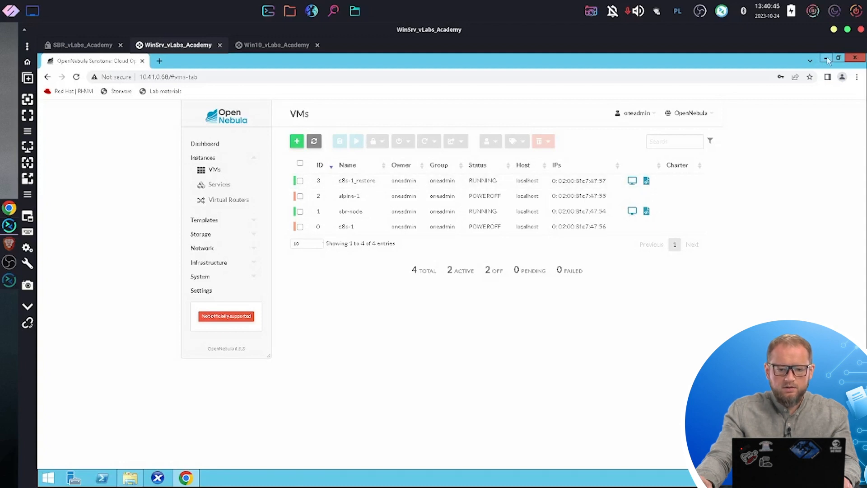
click(833, 30)
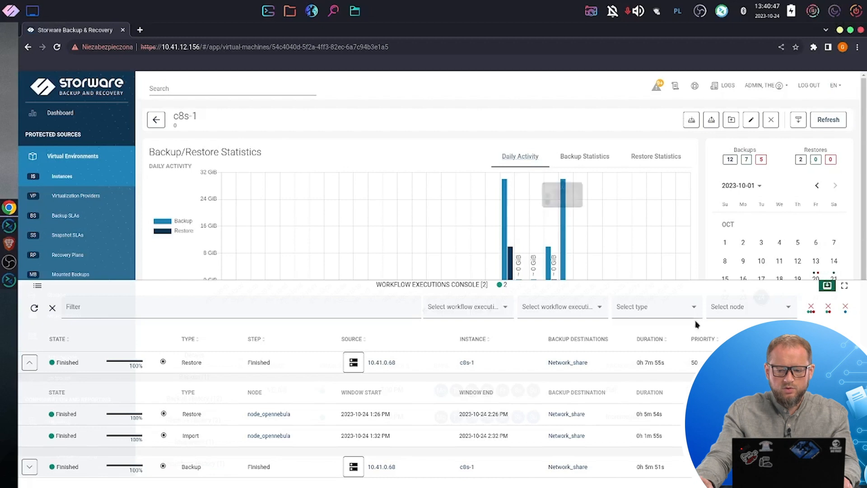
click(827, 285)
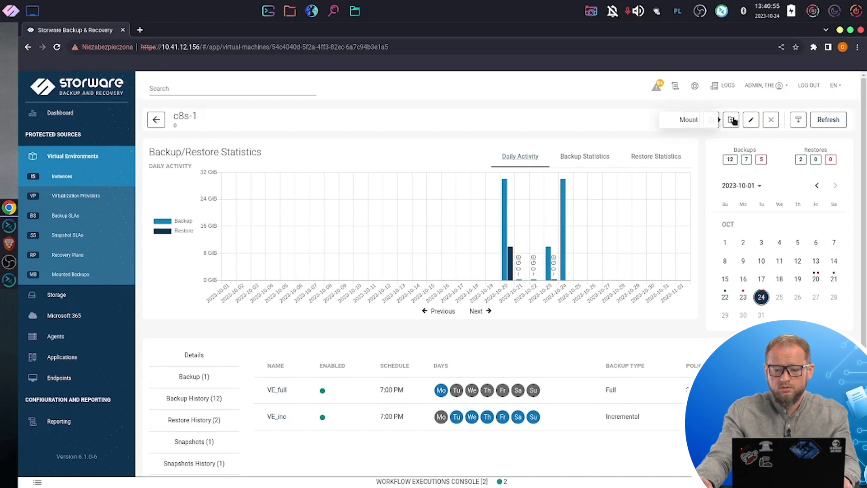
Step: Examine the mount options for the c8s-1 backup, including specifying the filesystems to mount, and cancel the mount
click(732, 120)
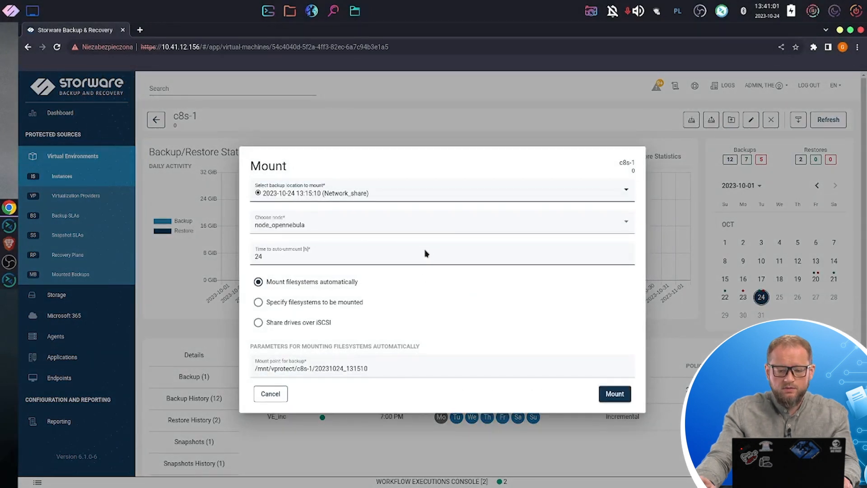
click(286, 304)
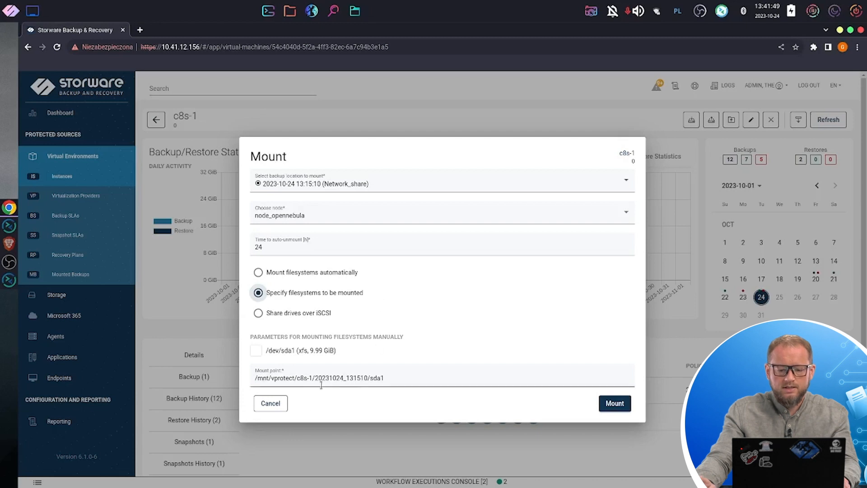
click(279, 408)
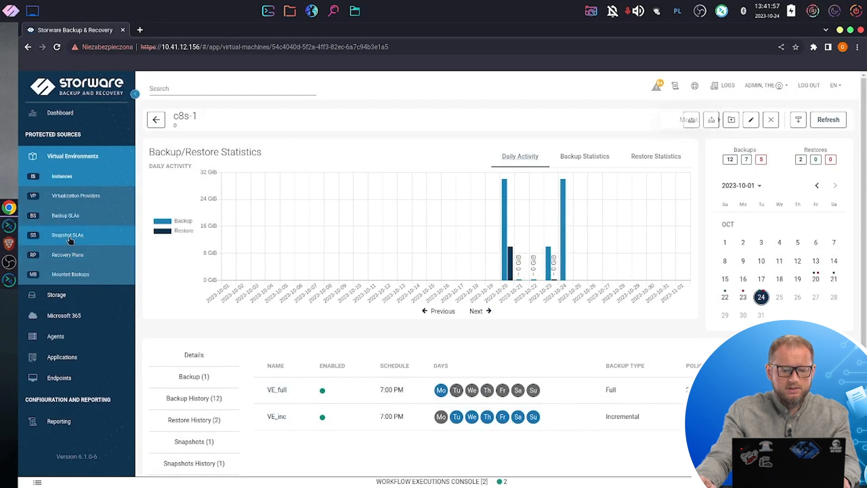
Step: Open the Snap_SLA snapshot policy and examine its general settings, default rule retention and assigned schedule
click(69, 239)
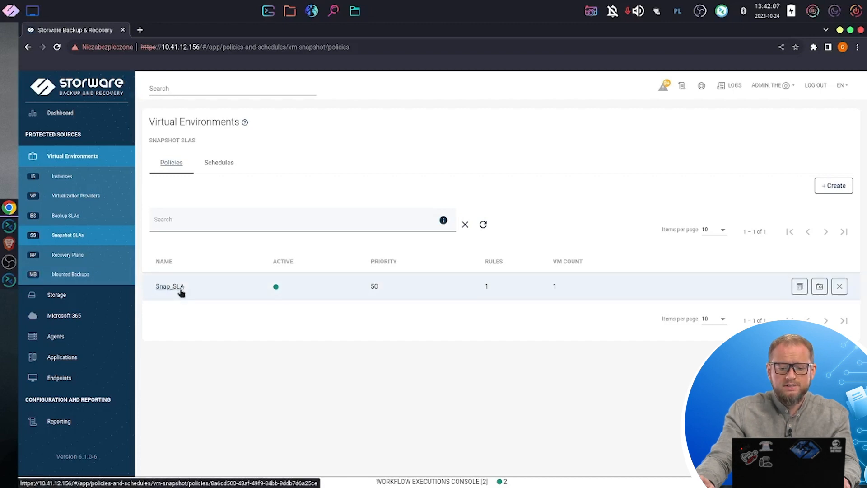
click(170, 286)
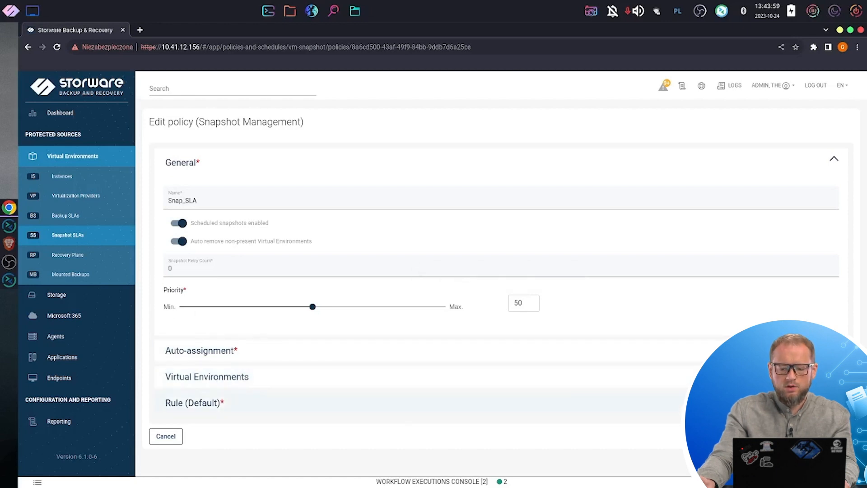
click(440, 402)
scroll(440, 377, down, 3)
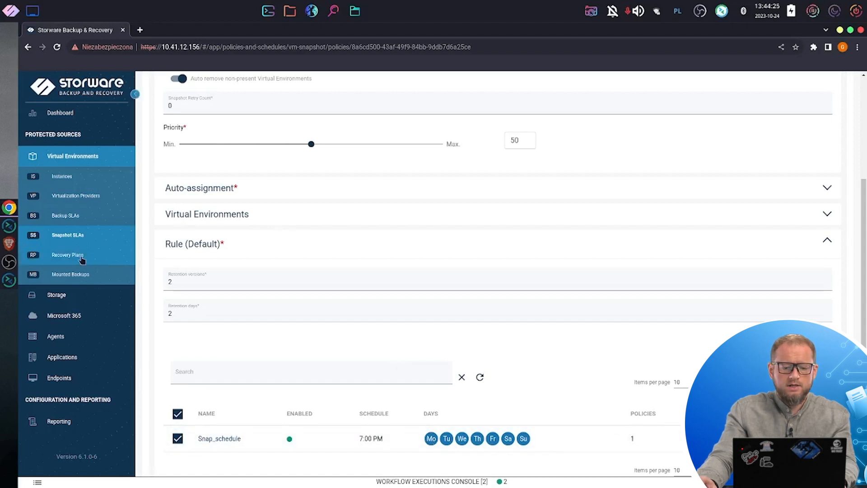
Step: Create and save a recovery plan policy named DR
click(80, 261)
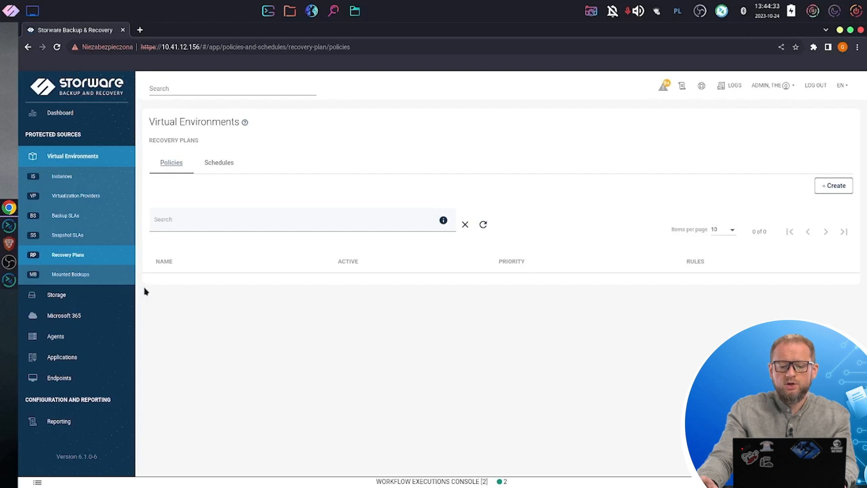
click(836, 186)
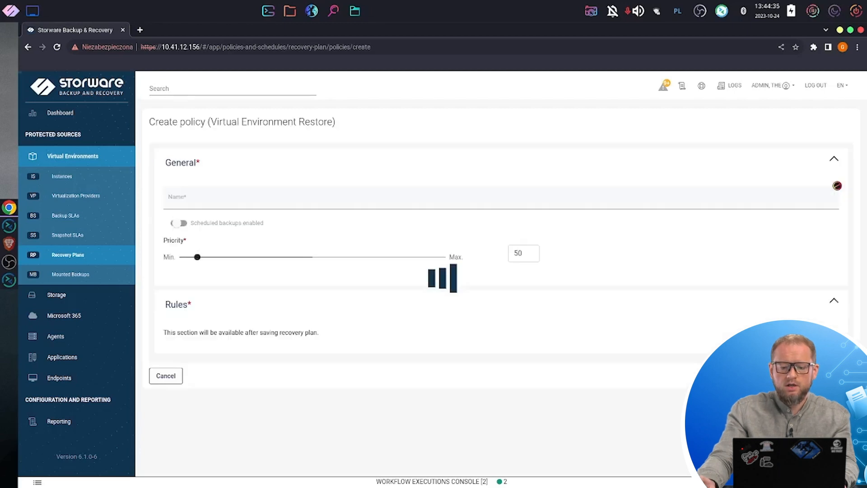
click(270, 201)
text(DR)
click(836, 376)
Step: Add a rule named DR to the DR recovery plan
scroll(522, 318, down, 3)
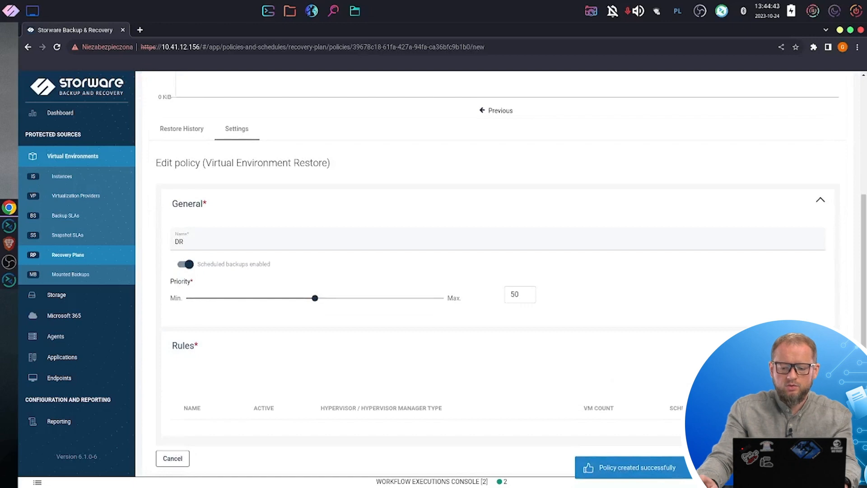
click(806, 375)
click(258, 213)
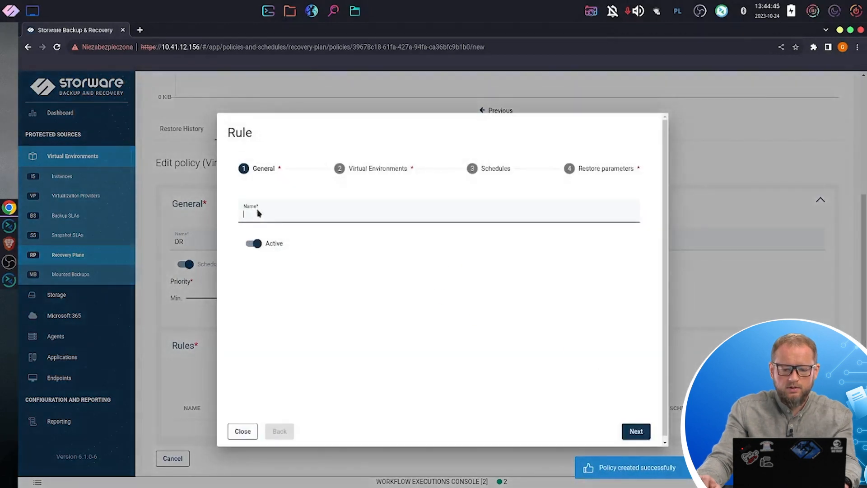
text(DR)
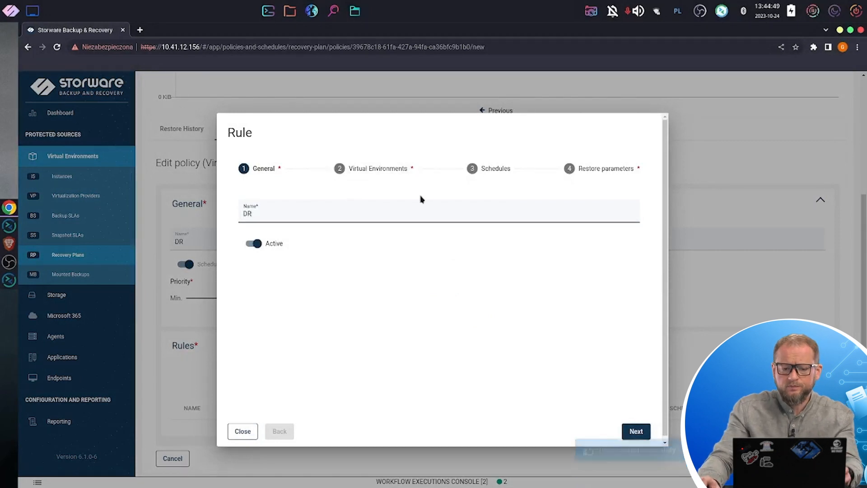
Step: Set the rule's virtualization platform to OpenNebula and select the c8s-1 virtual environment
click(388, 179)
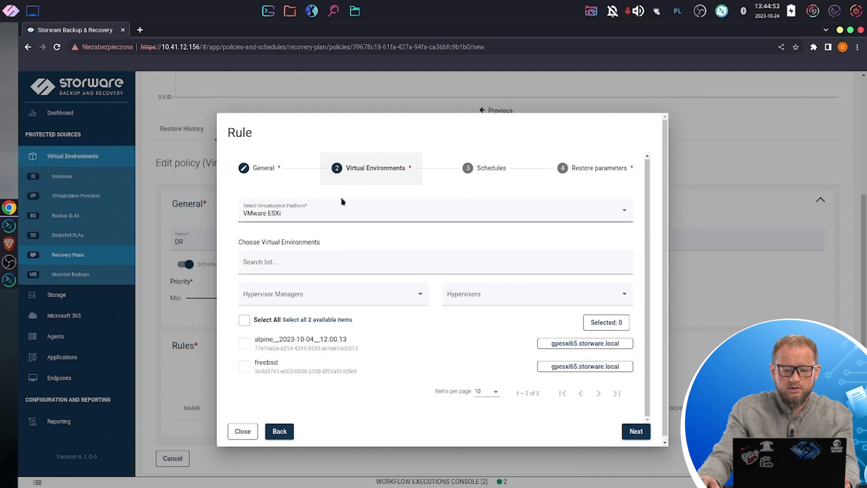
click(341, 220)
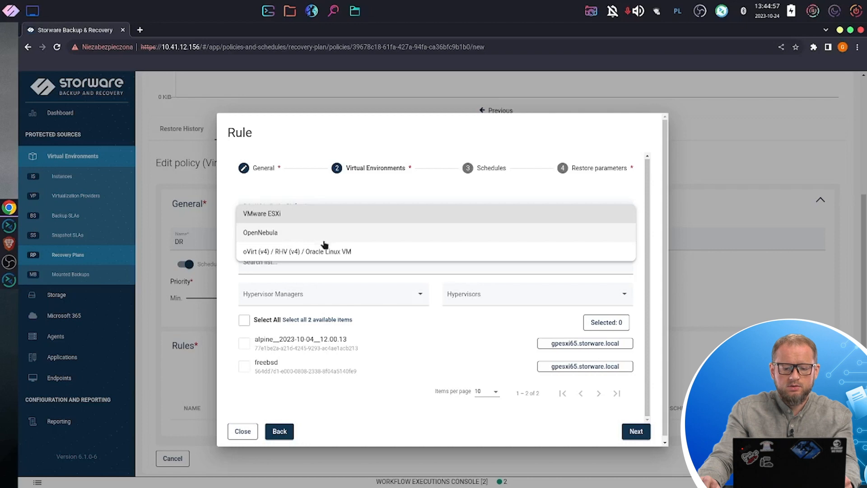
click(283, 232)
scroll(300, 375, down, 1)
click(300, 342)
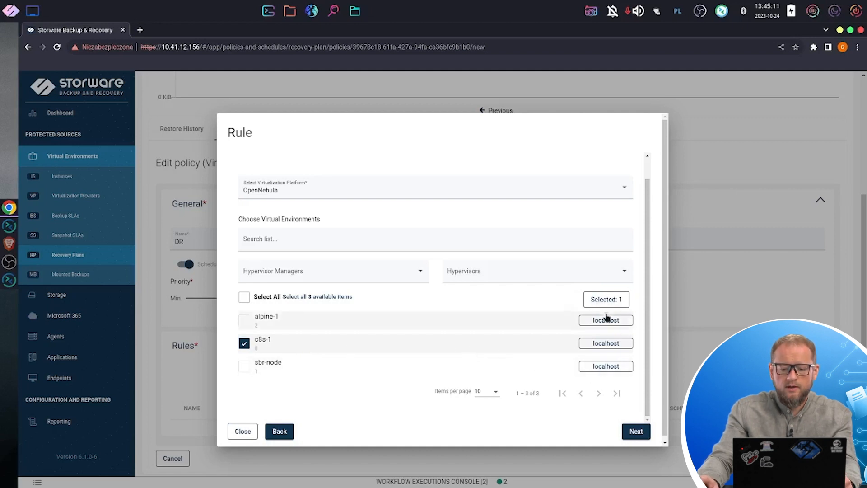
Step: Leave the DR rule without a schedule and review its restore parameters, including hypervisor manager, storage, networking and VM naming options
click(630, 430)
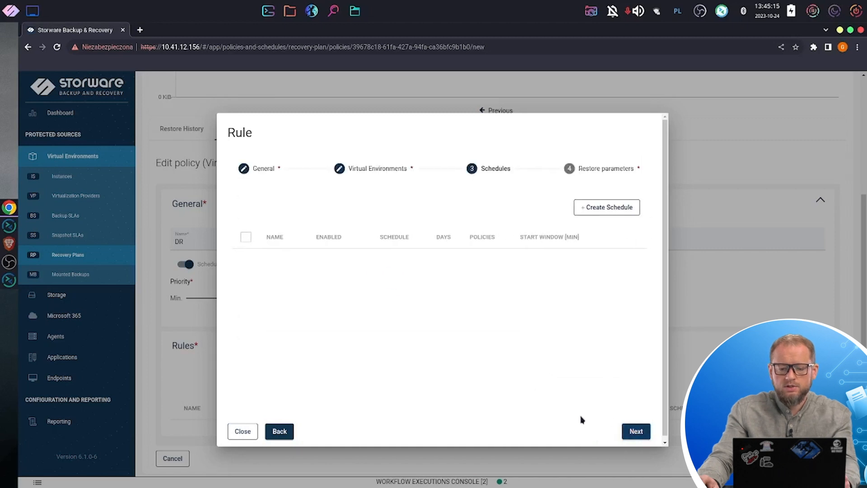
click(638, 431)
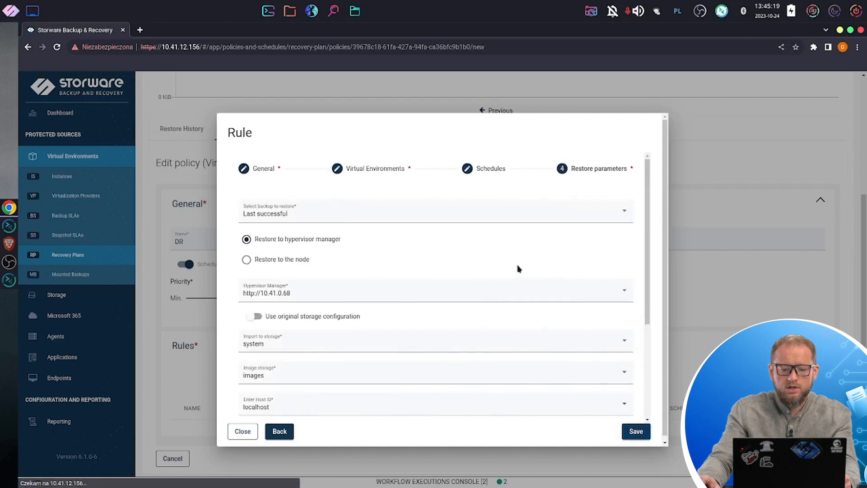
scroll(461, 270, down, 3)
scroll(462, 270, up, 3)
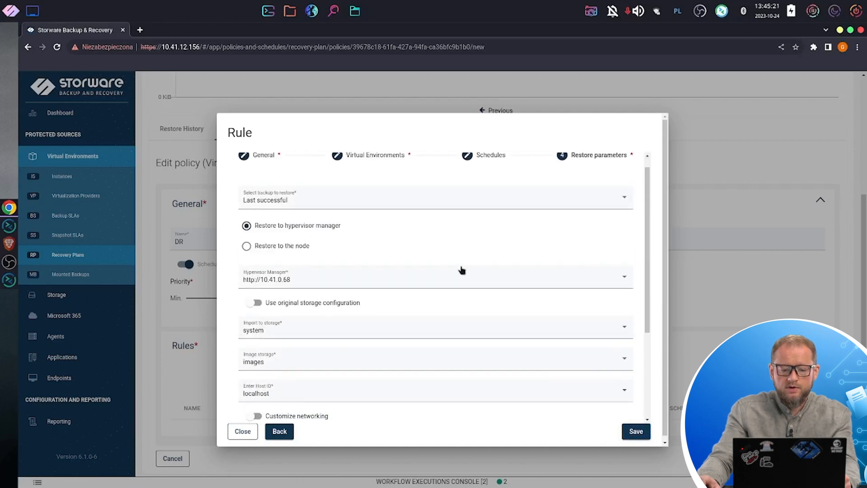
scroll(461, 271, down, 3)
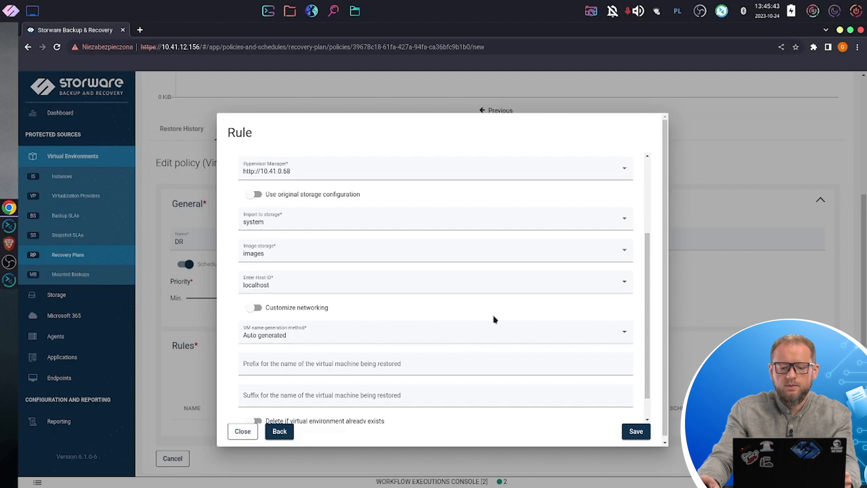
scroll(495, 319, up, 3)
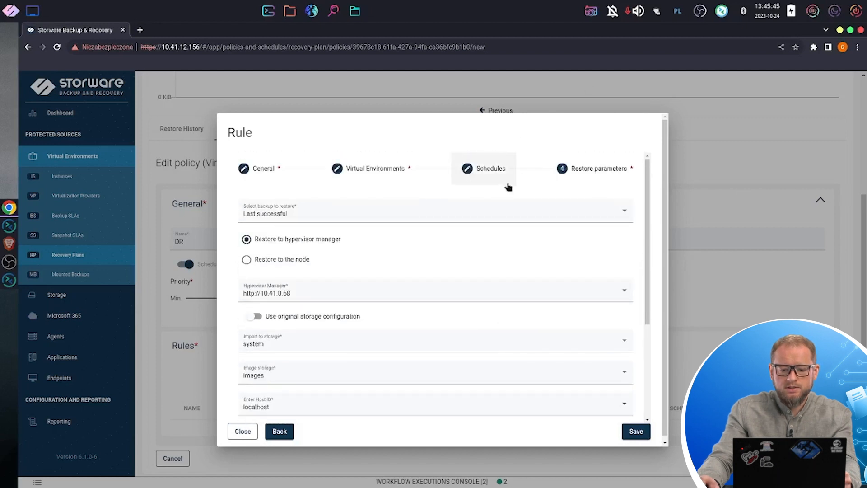
click(485, 174)
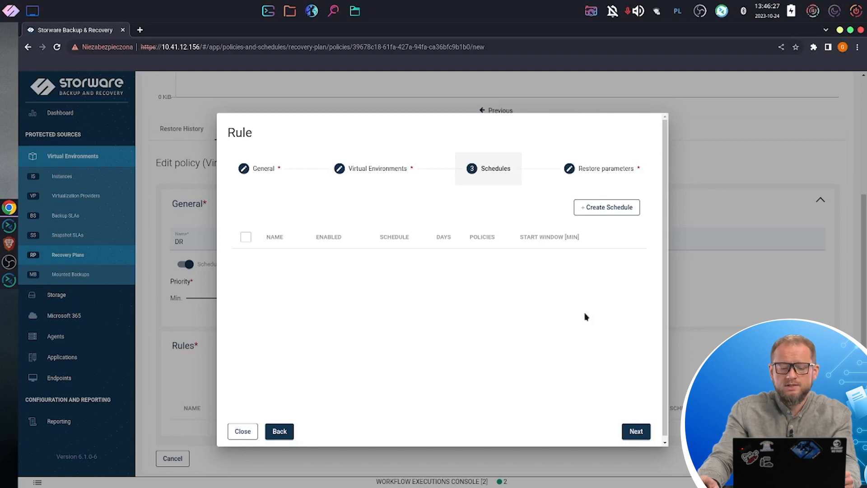
Step: Save the DR rule with its default restore parameters, save the DR policy, and return to the recovery plan list
click(636, 431)
scroll(610, 351, down, 2)
scroll(611, 351, down, 2)
click(637, 432)
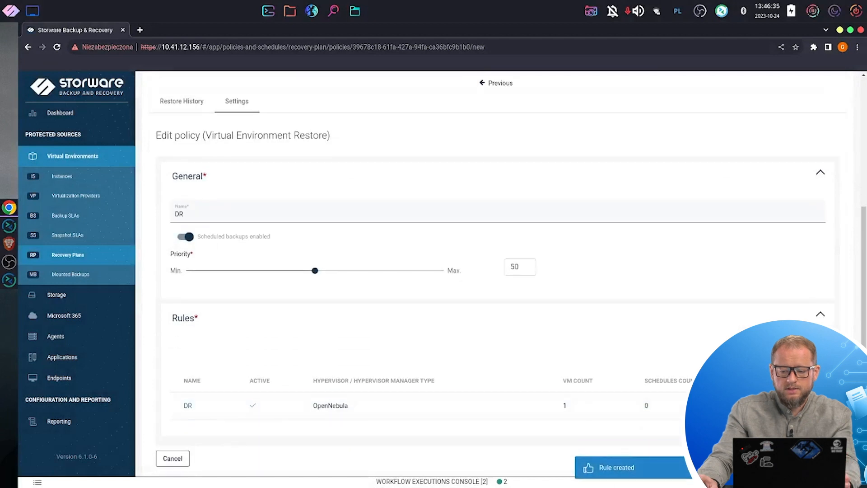
click(826, 458)
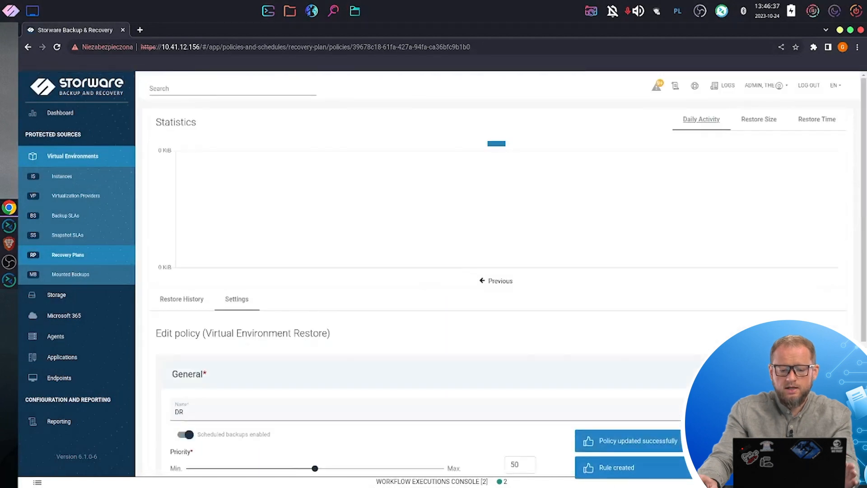
click(106, 262)
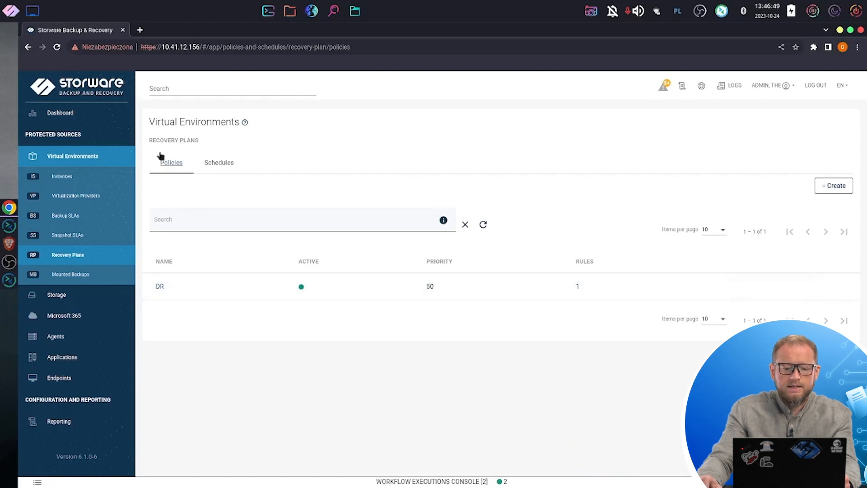
Step: Look over the virtual environment and storage instances, and examine the Windows storage provider's name and node configuration
click(73, 158)
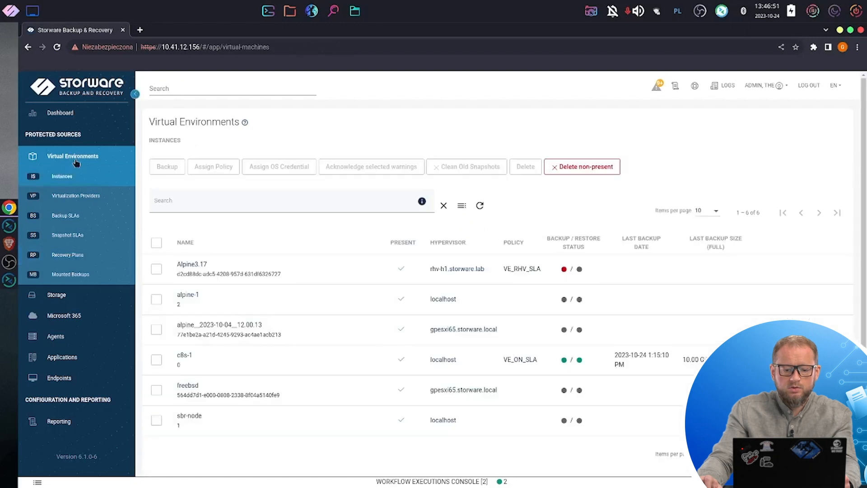
click(69, 295)
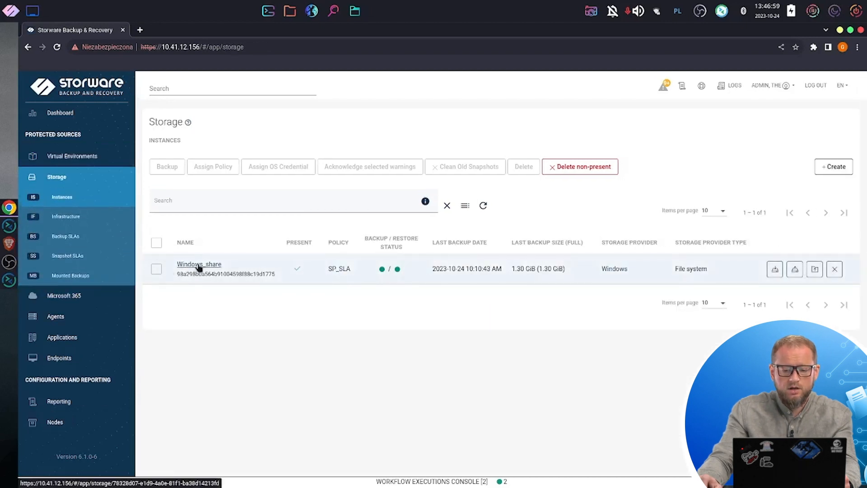
click(89, 220)
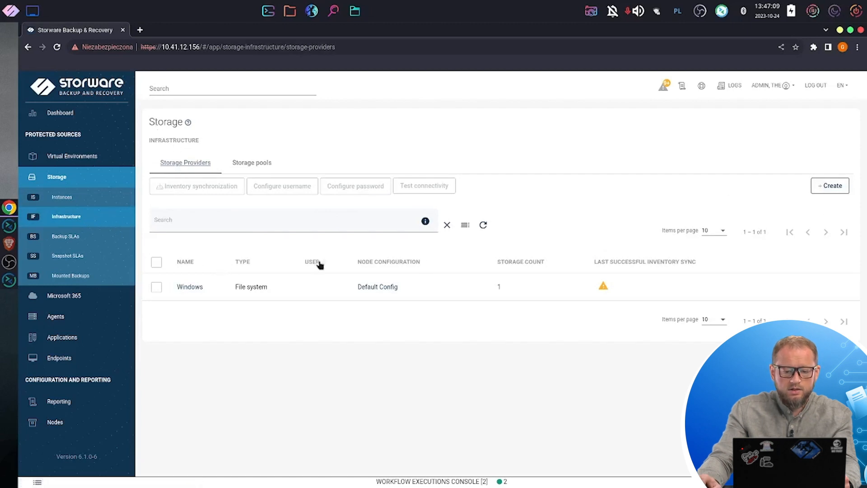
click(201, 289)
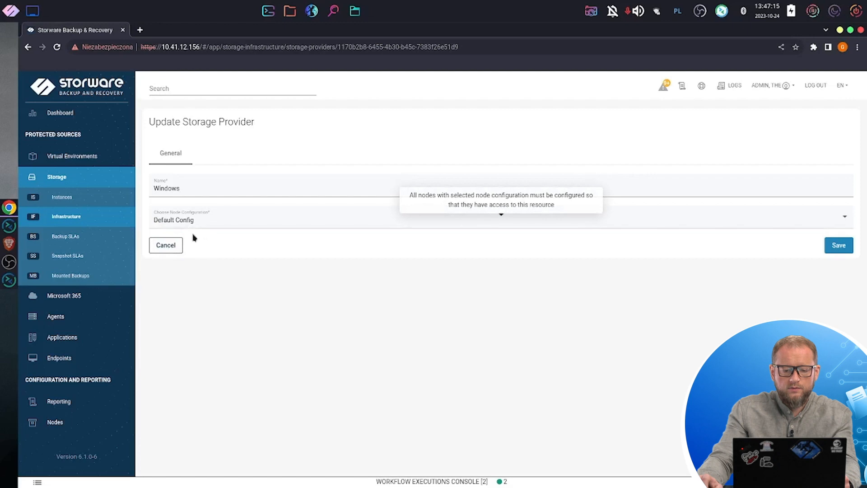
click(171, 251)
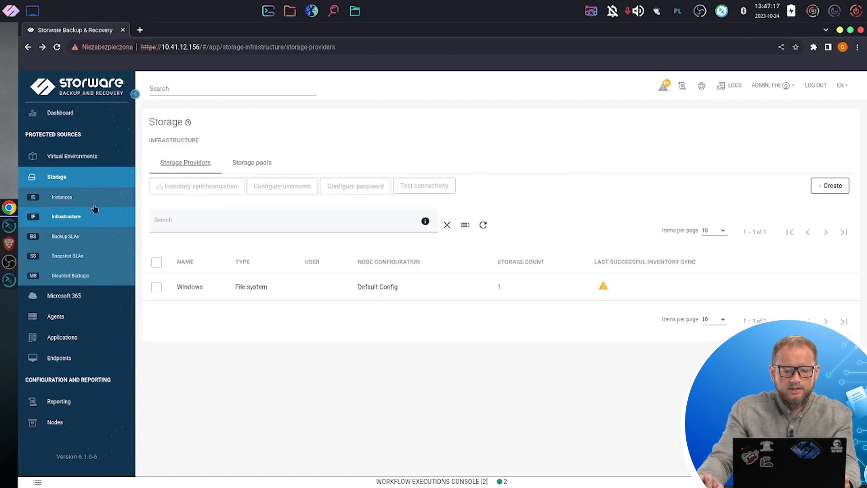
Step: Open the Windows_share storage instance and examine its details and general settings, including path and storage policy
click(90, 197)
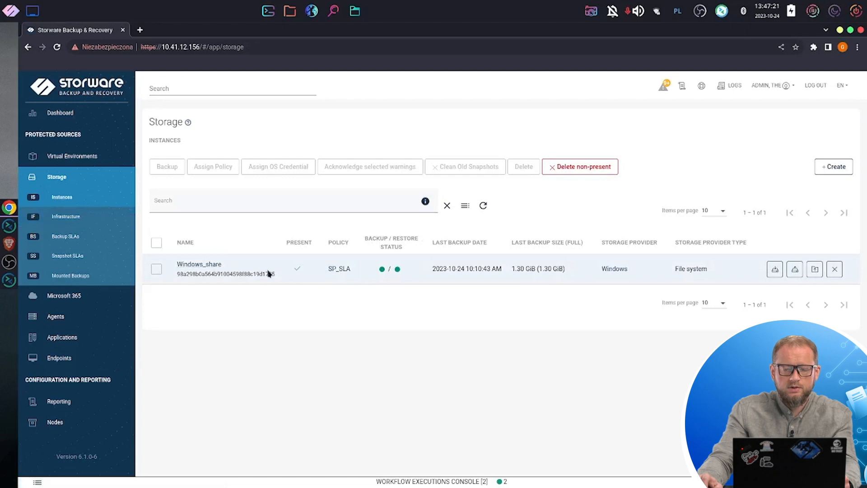
click(201, 269)
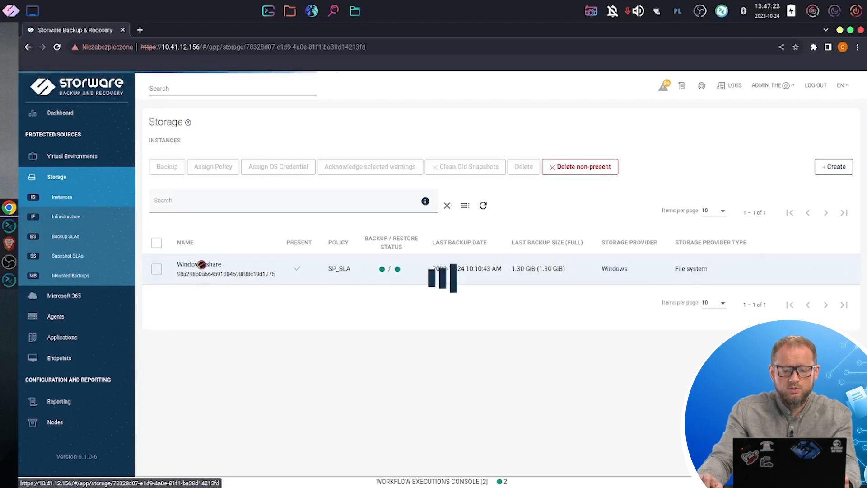
scroll(389, 212, down, 2)
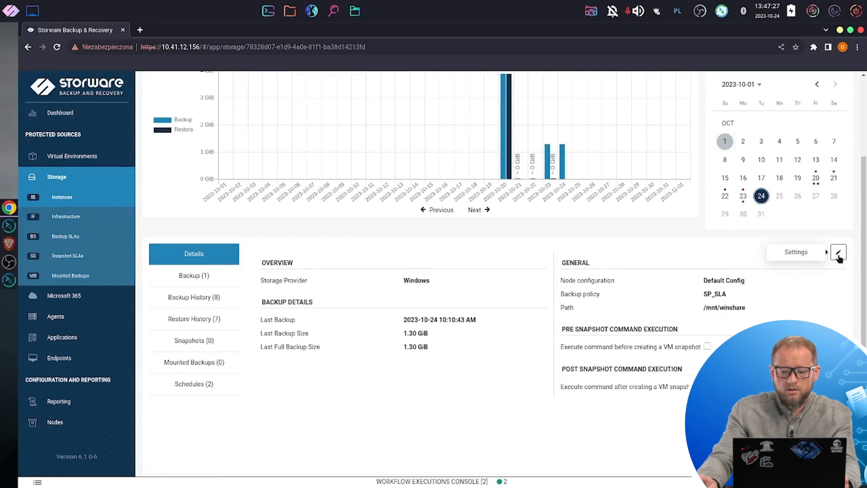
click(839, 253)
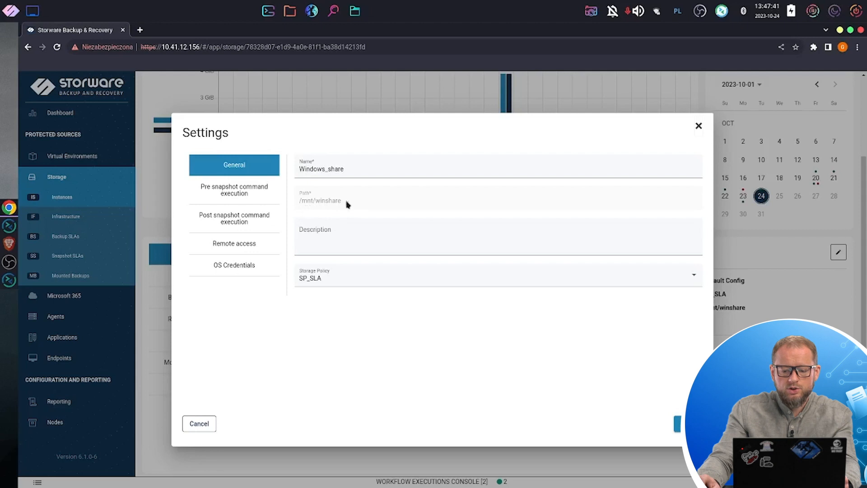
click(206, 426)
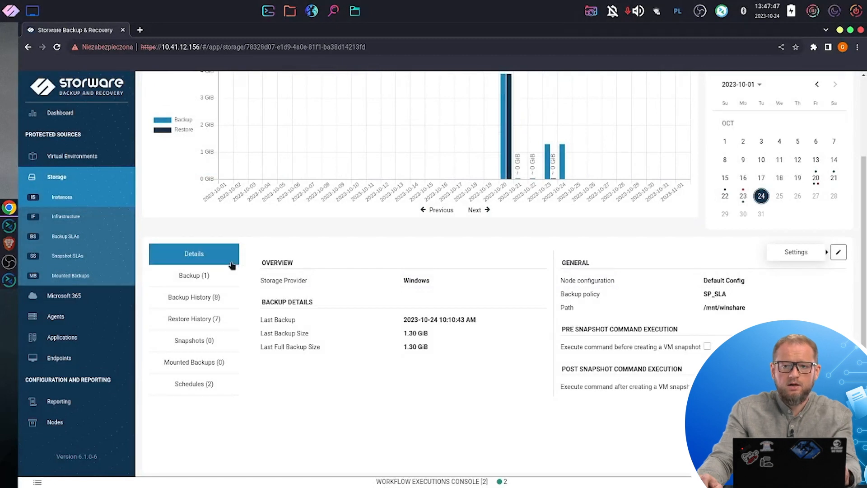
Step: Open the SP_SLA storage backup policy and examine its general settings and auto-assignment options
click(77, 238)
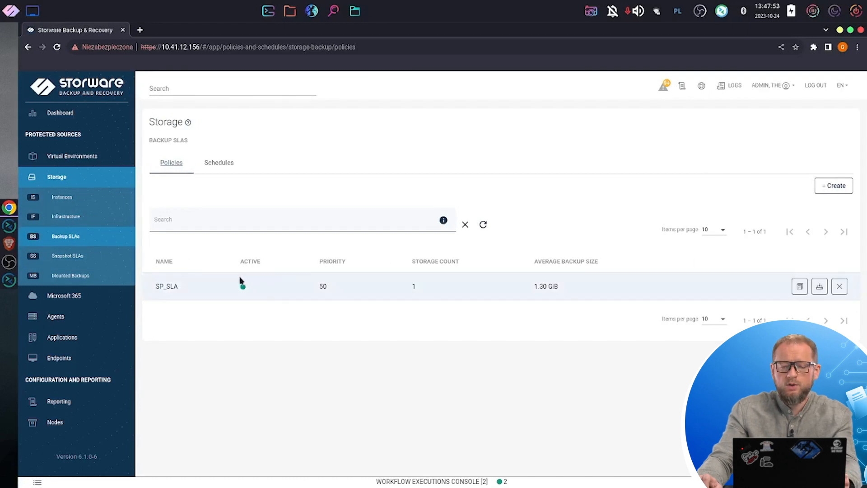
click(169, 290)
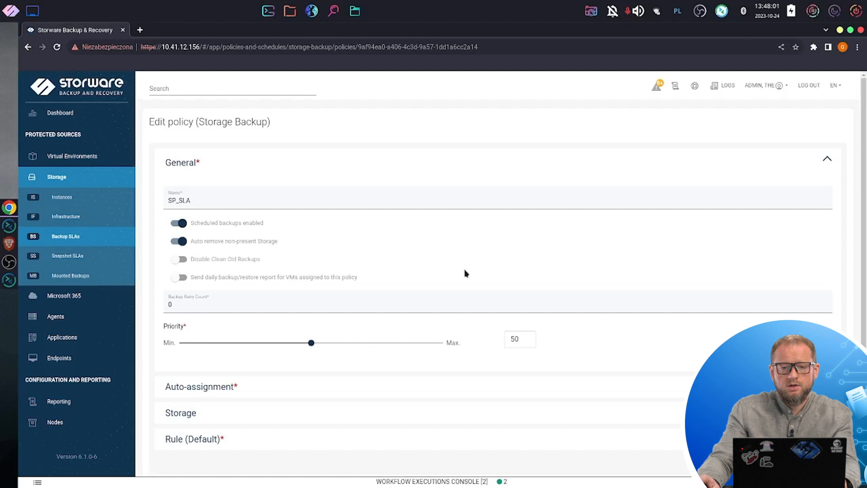
scroll(206, 187, down, 2)
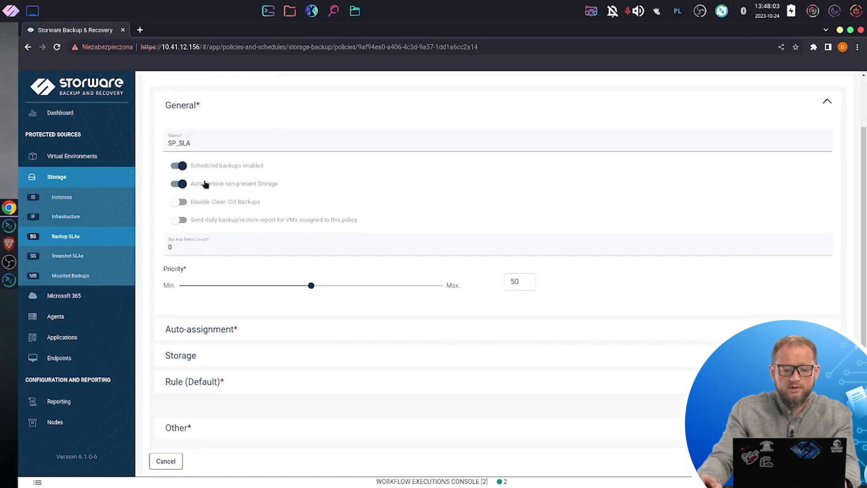
click(445, 335)
scroll(436, 335, down, 3)
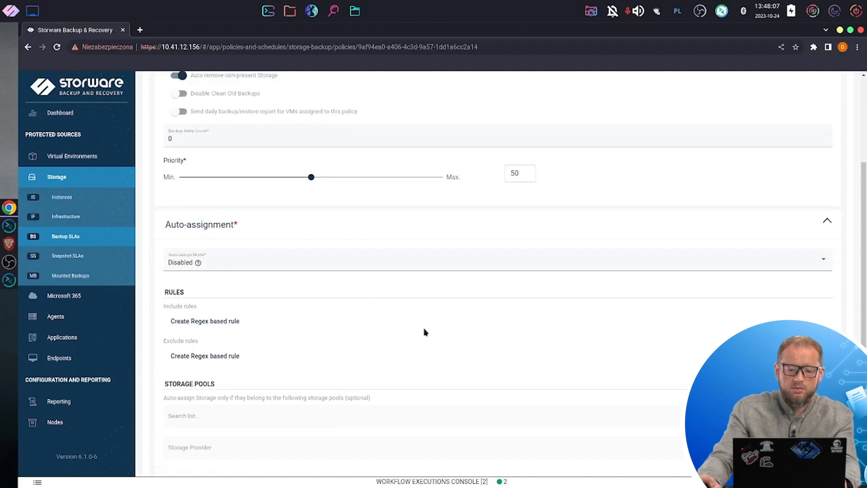
click(745, 218)
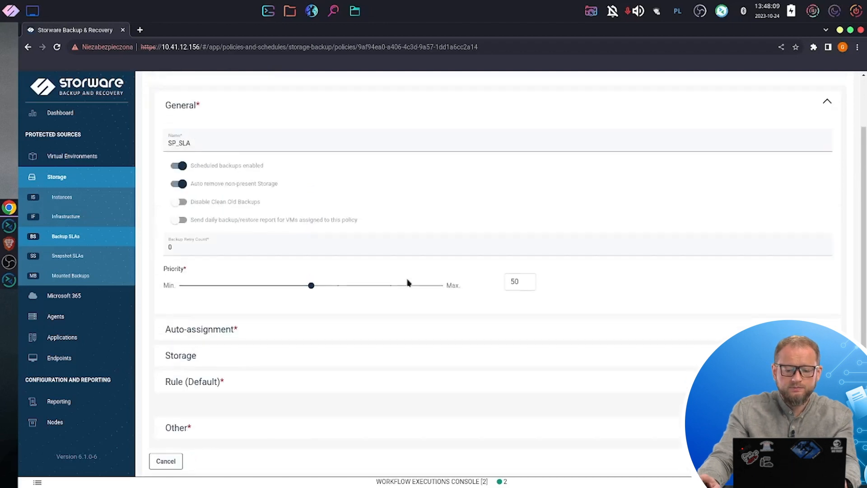
Step: Review the SP_SLA policy's assigned storage, default rule destination, retention and schedules, and save the policy
click(319, 359)
scroll(317, 345, down, 3)
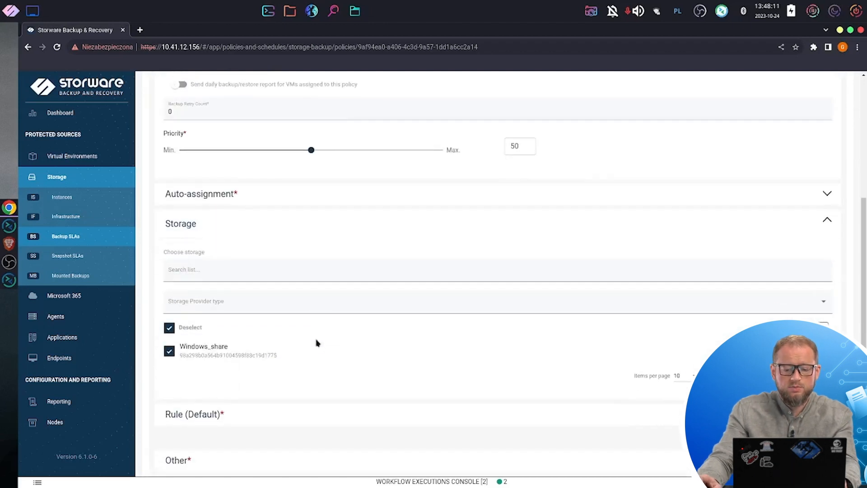
scroll(316, 341, down, 1)
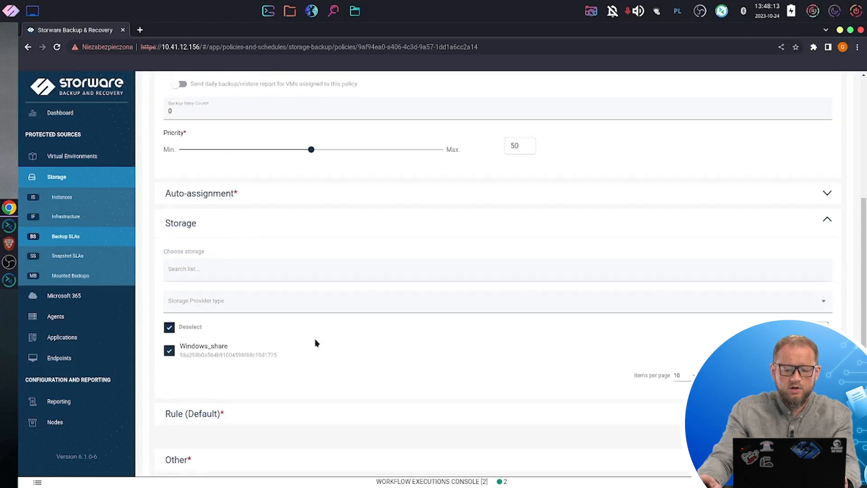
click(457, 382)
scroll(297, 321, down, 4)
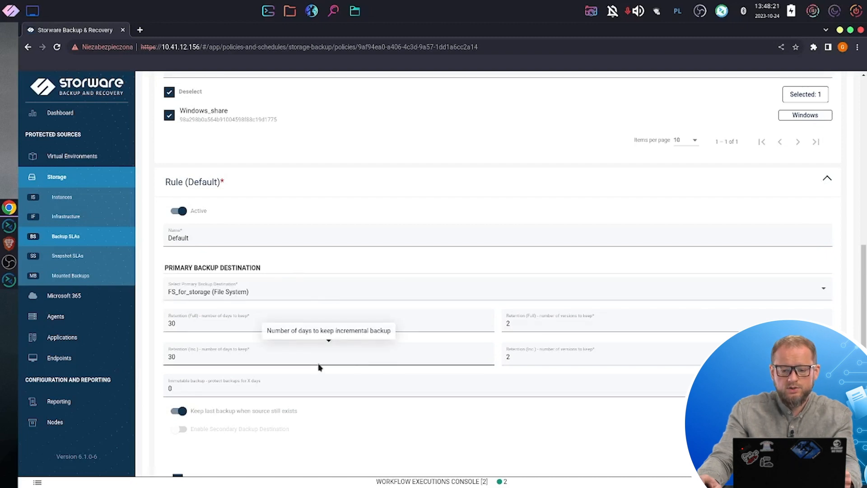
scroll(487, 381, down, 4)
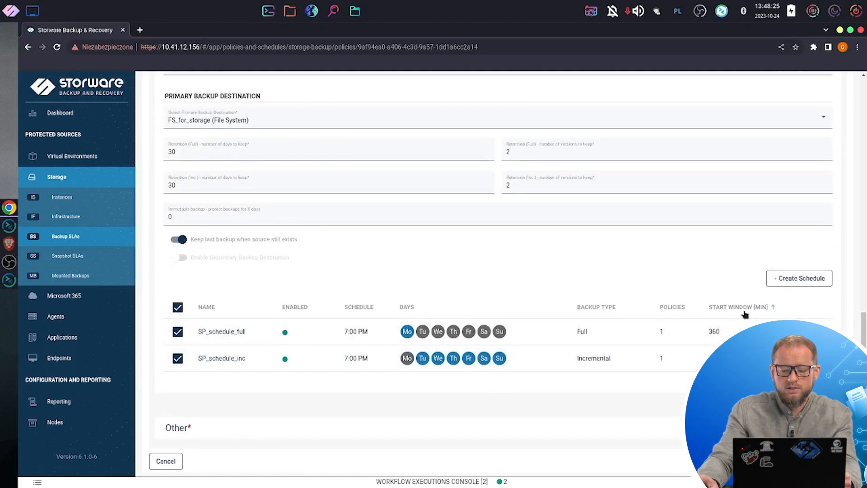
click(833, 461)
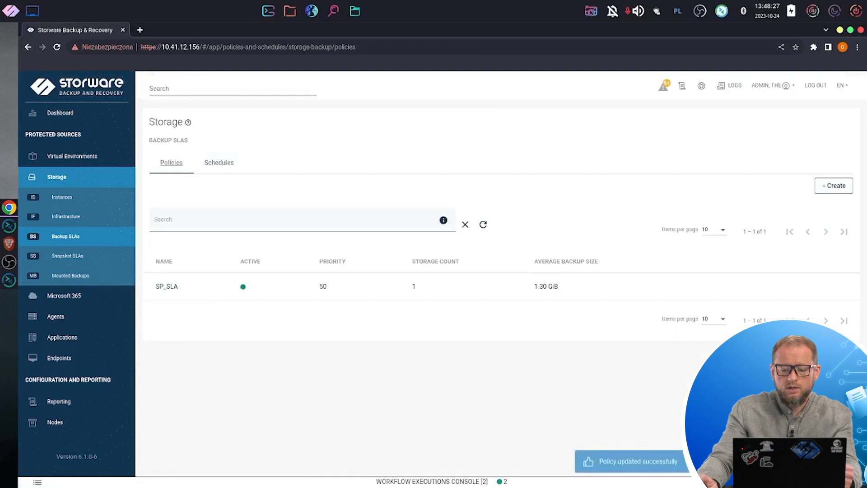
Step: Run an on-demand backup of Windows_share through the SP_SLA policy and check its execution in the workflow console
mouse_move(733, 296)
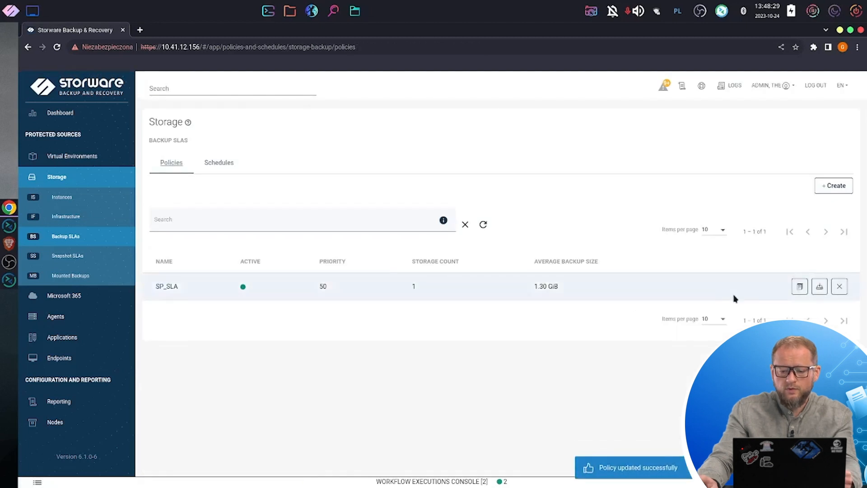
click(820, 287)
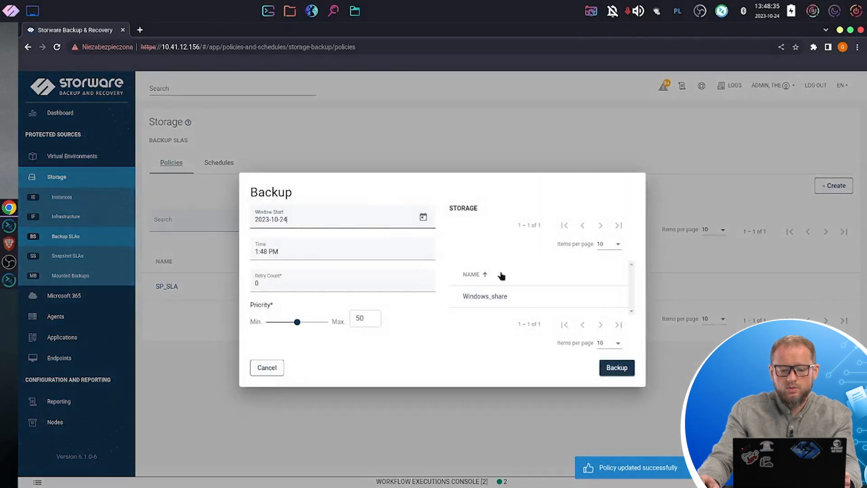
click(623, 368)
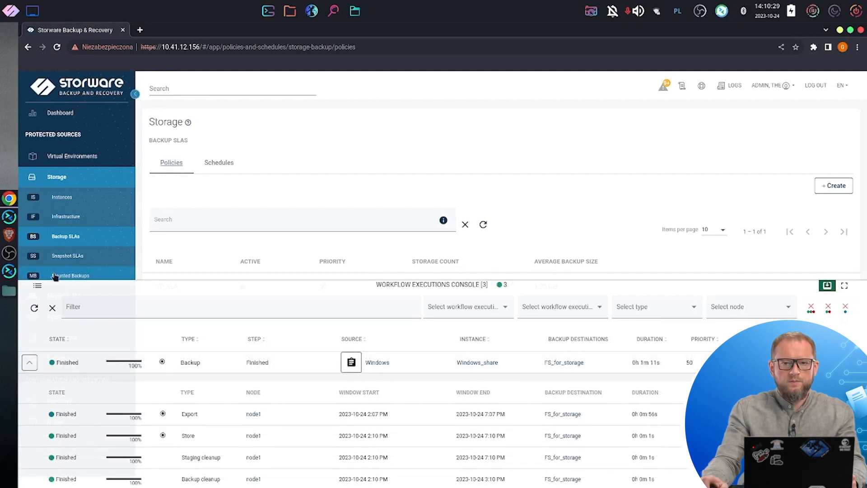
click(827, 285)
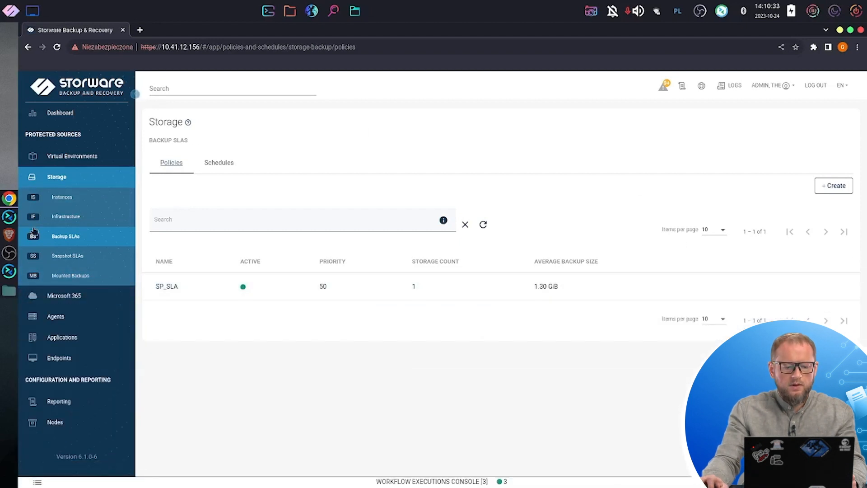
Step: Switch to the remote session on the WinSrv_vLabs_Academy server and delete both files from C:\share
click(10, 218)
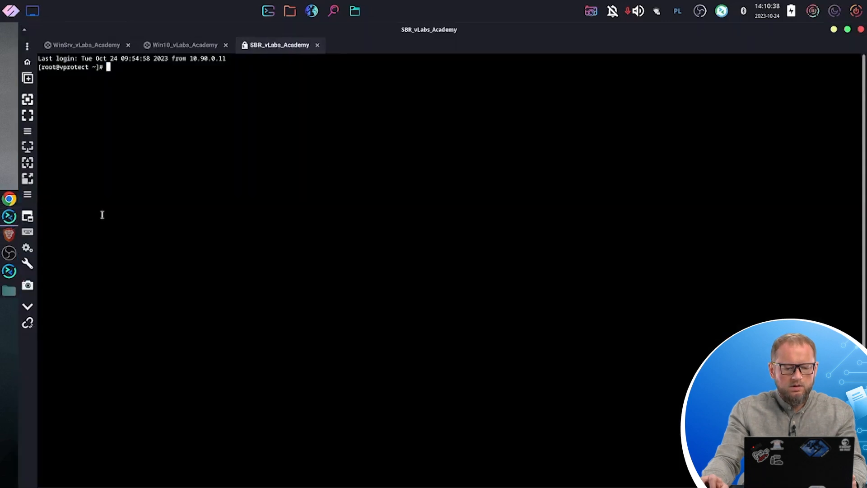
click(179, 45)
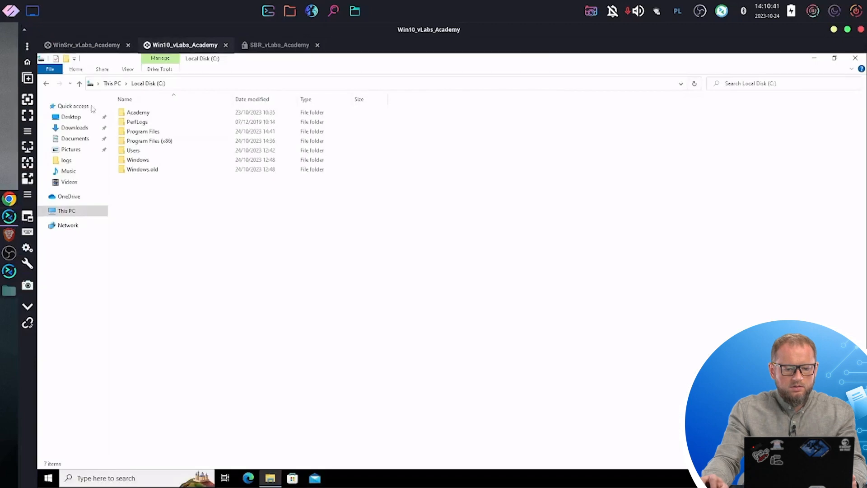
click(93, 45)
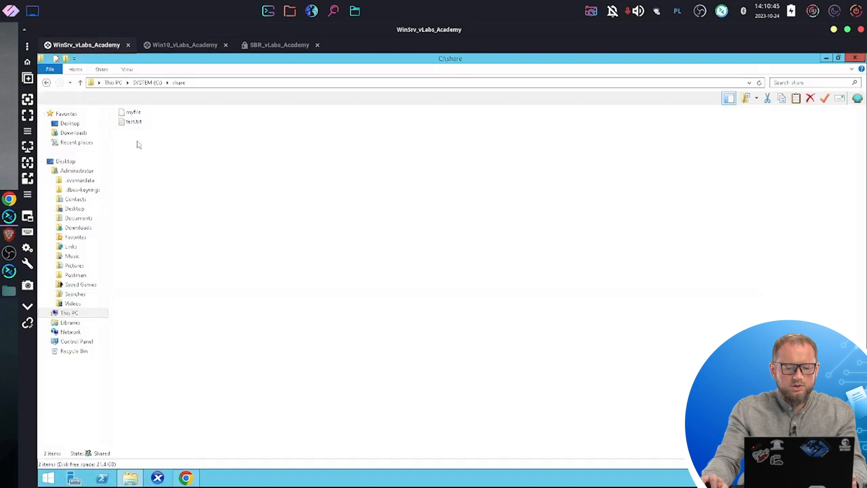
drag(129, 142, 155, 108)
key(Delete)
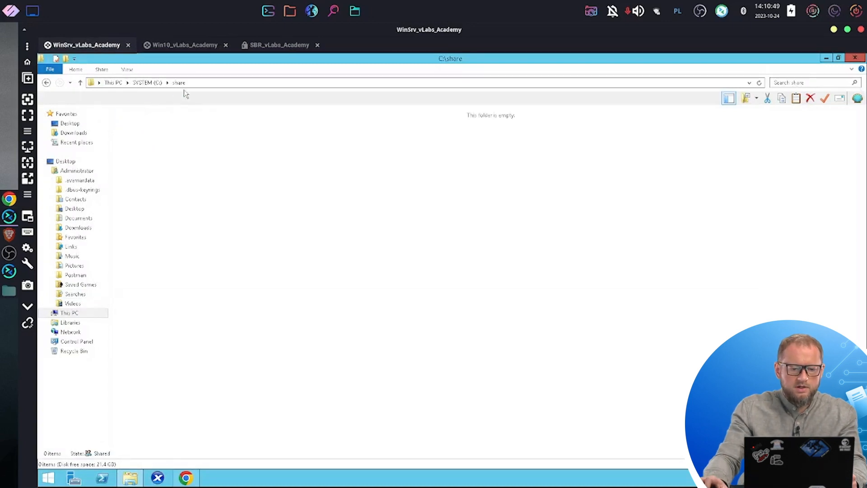
click(8, 198)
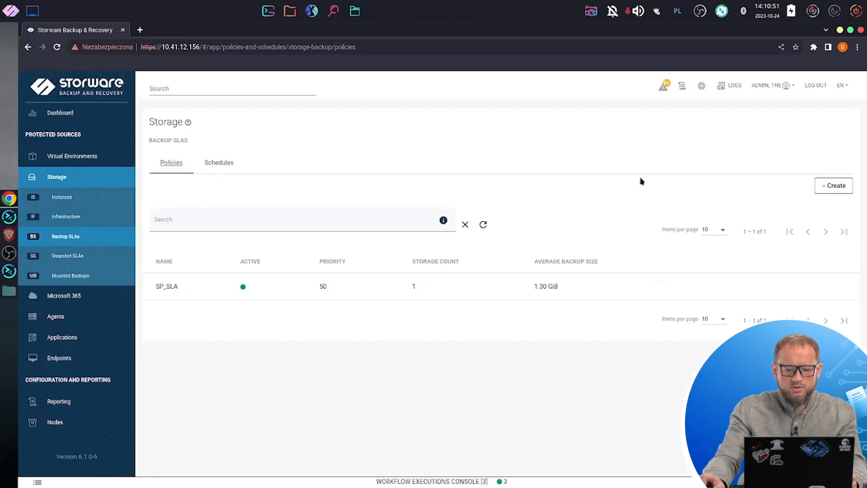
click(81, 204)
mouse_move(838, 258)
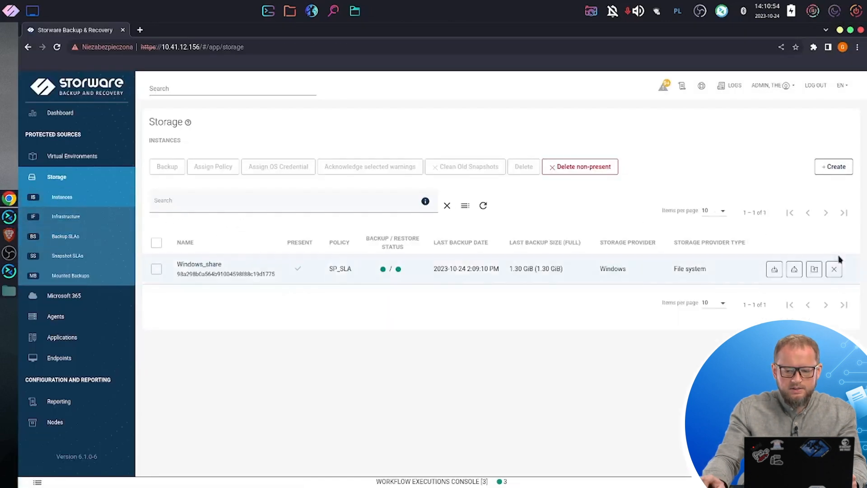
click(795, 273)
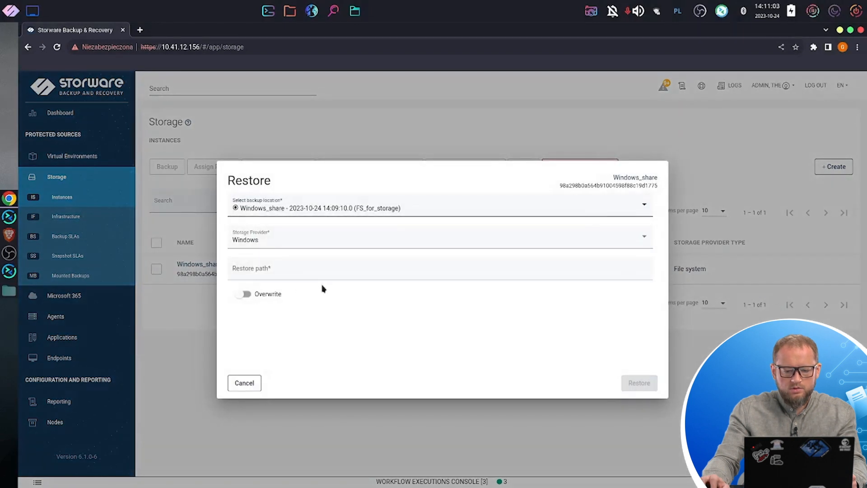
click(307, 269)
text(/mnt/)
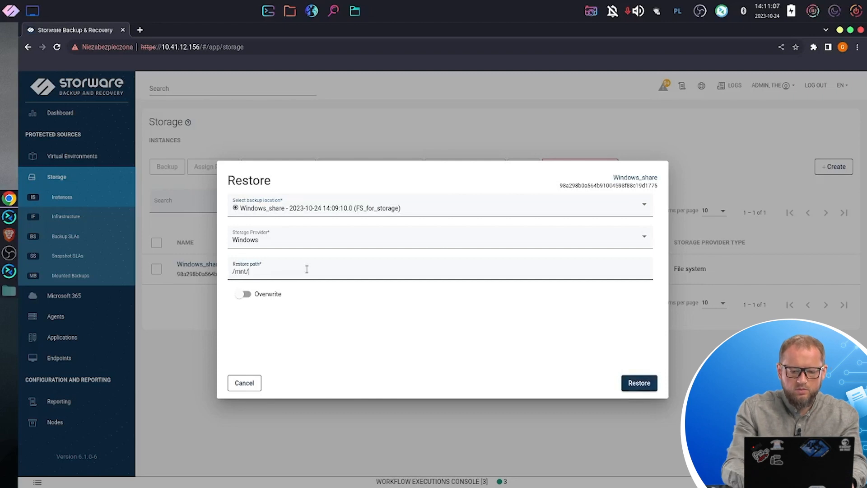
text(winshar)
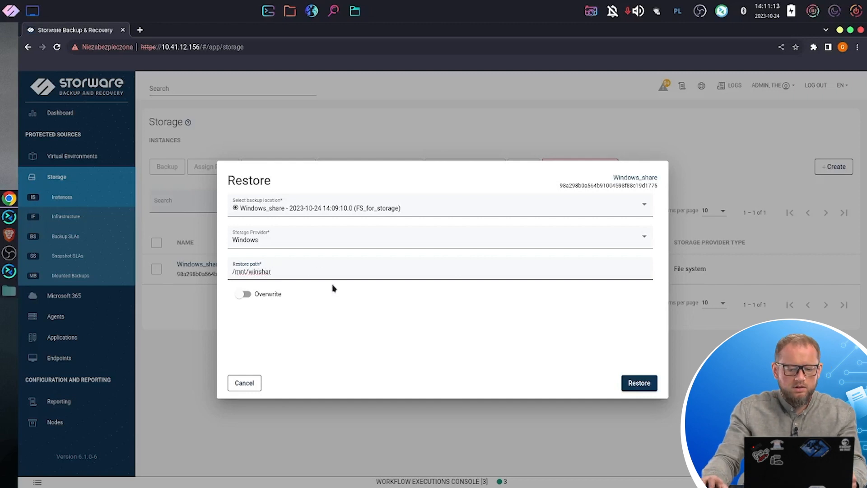
text(e)
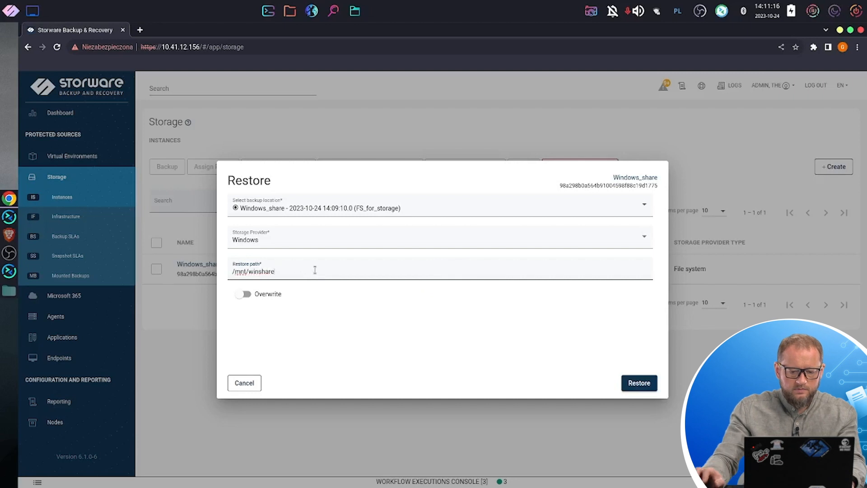
click(641, 385)
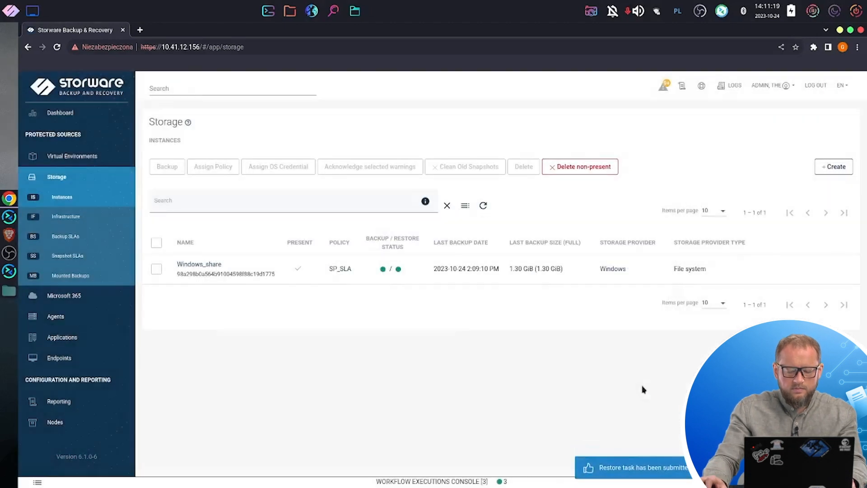
Step: Check the Windows_share restore tasks in the workflow console and inspect the contents of C:\share on the Windows server
click(421, 478)
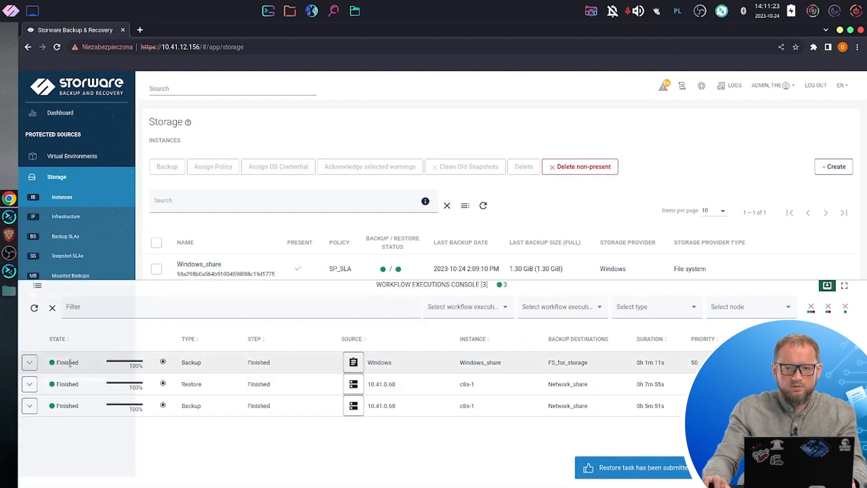
click(30, 362)
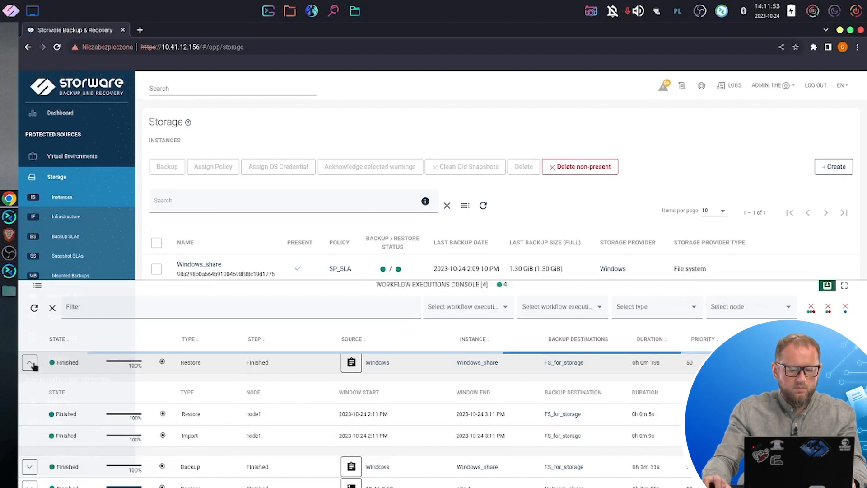
click(33, 364)
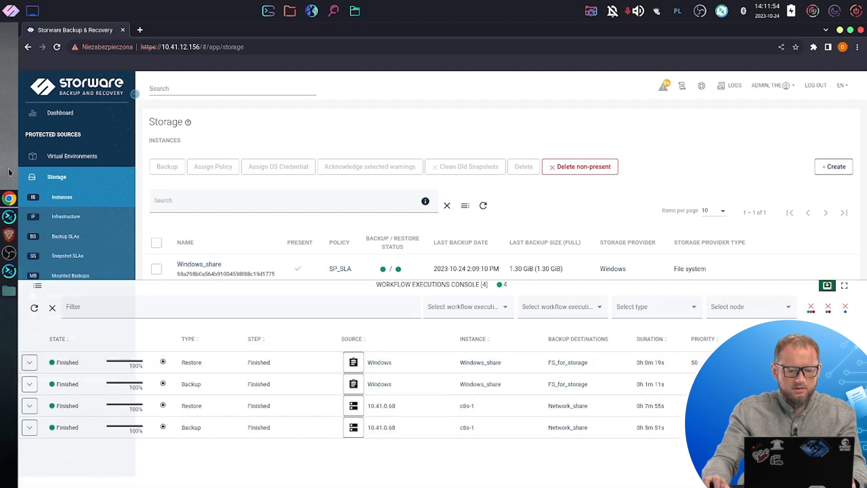
click(9, 217)
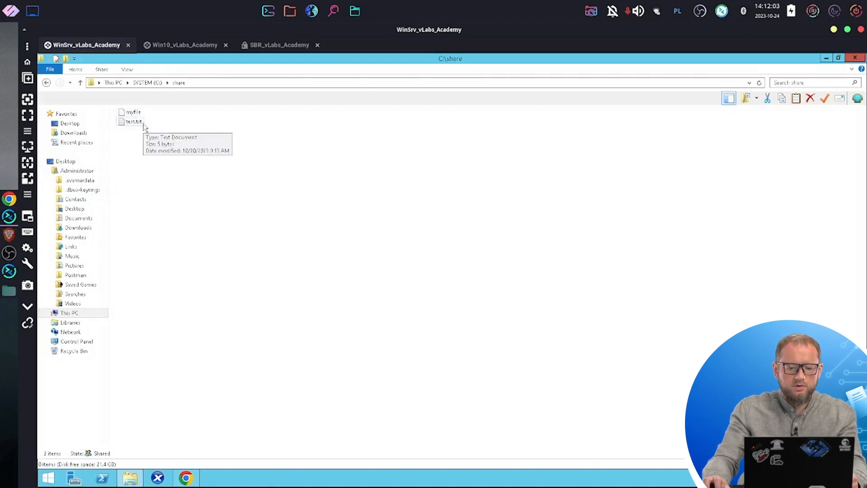
click(9, 198)
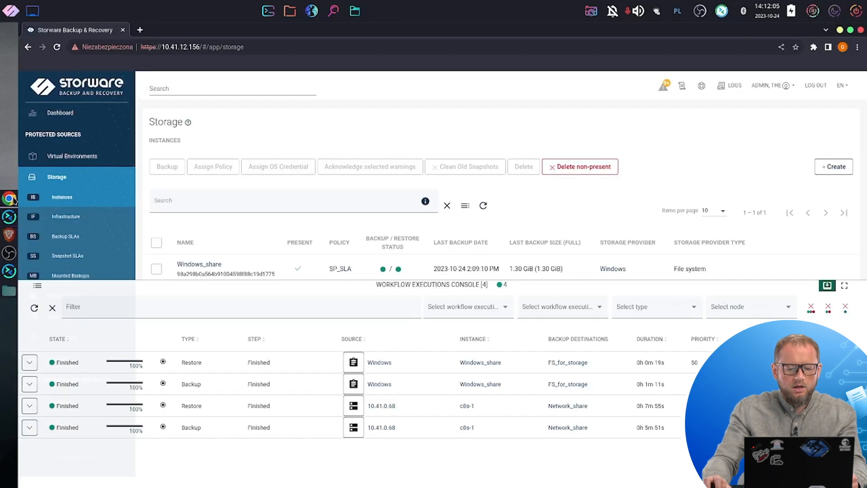
Step: Collapse the workflow console and review the Microsoft 365 user instances with their policies and backup status
click(827, 286)
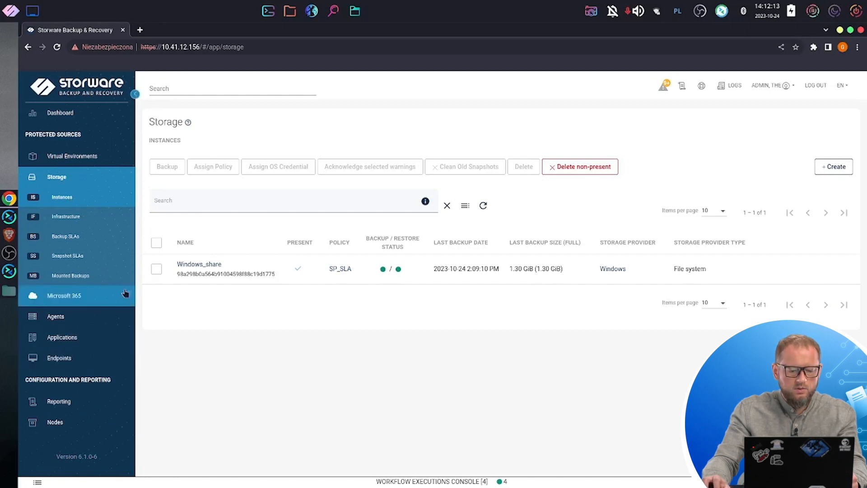
click(97, 298)
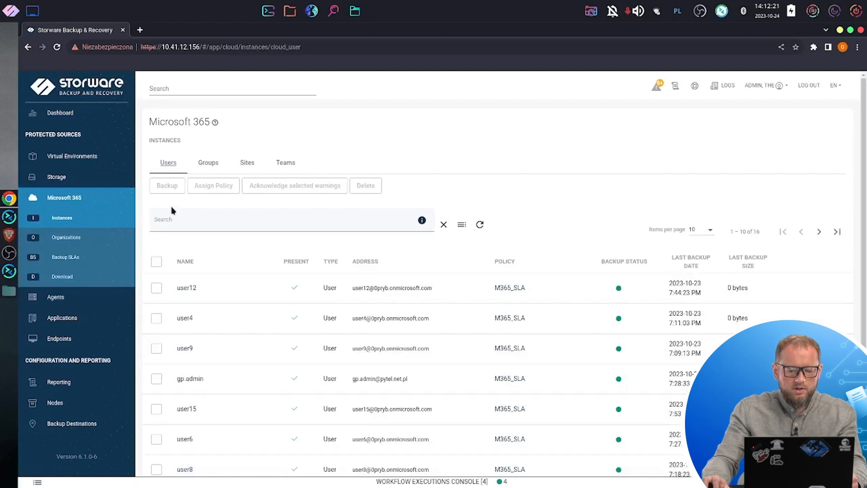
scroll(596, 238, down, 2)
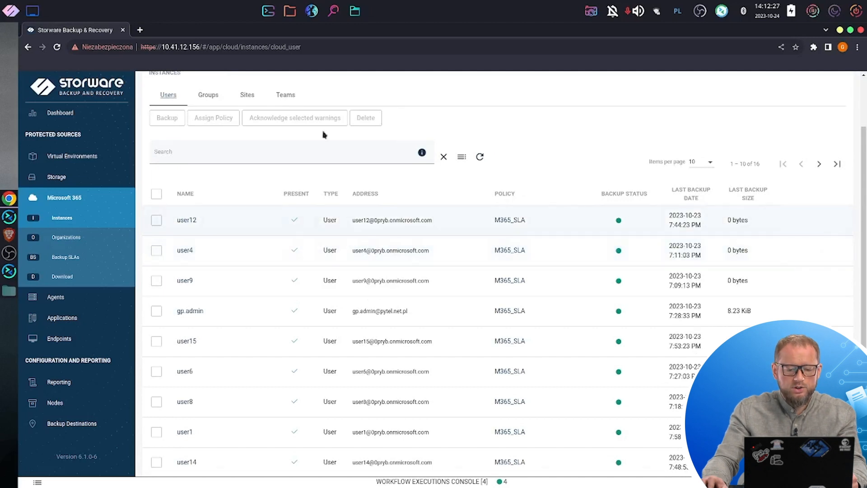
Step: Open the setup assistant for Microsoft 365 organizations, examine its overview and login and permissions stages, and cancel it
click(100, 239)
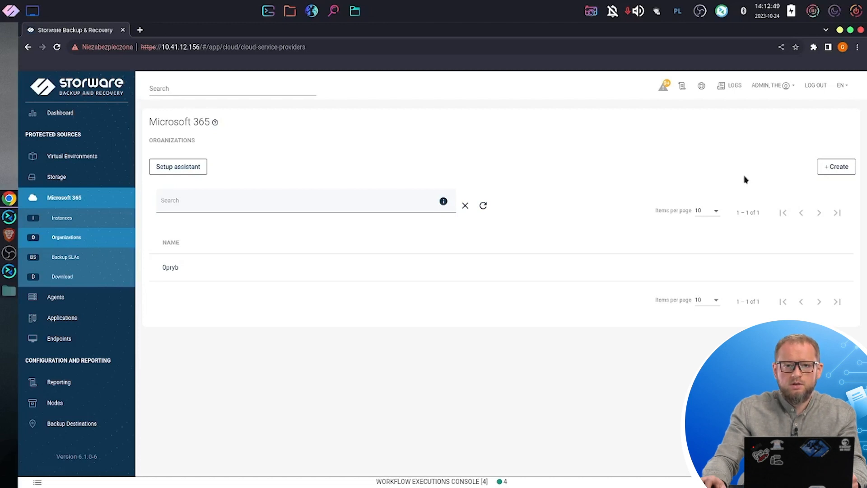
click(190, 170)
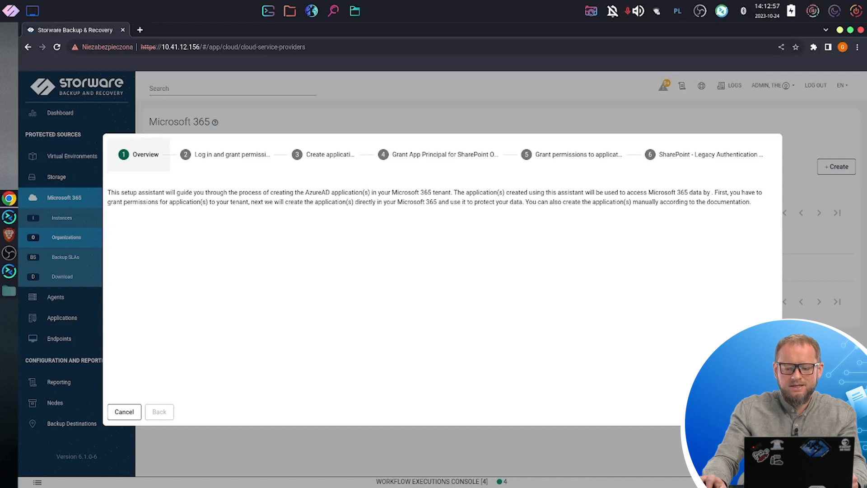
click(764, 411)
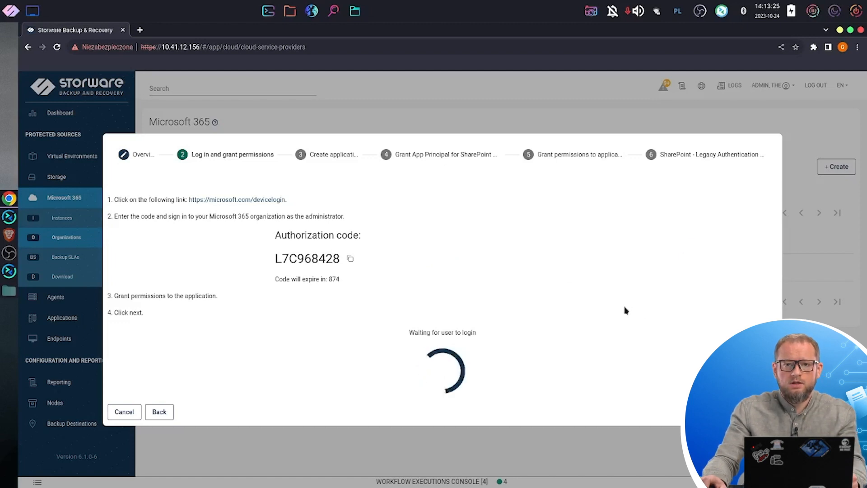
click(129, 411)
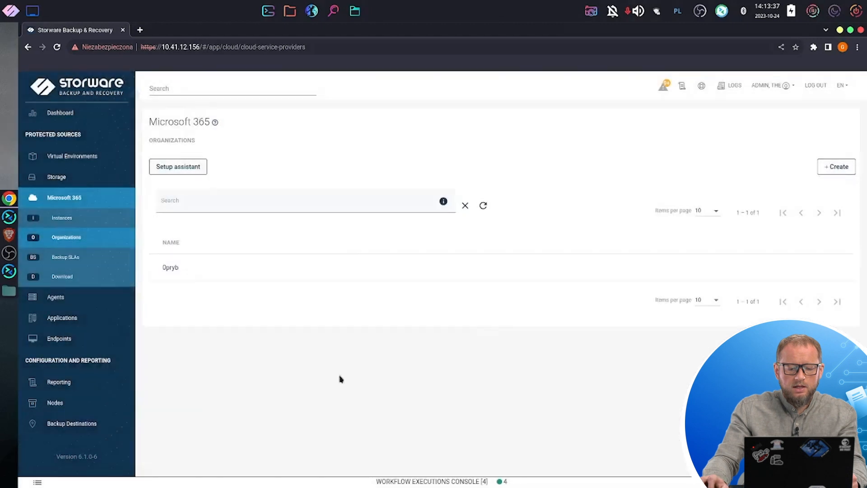
Step: Browse the Microsoft 365 instances by users, groups, sites and teams
click(81, 225)
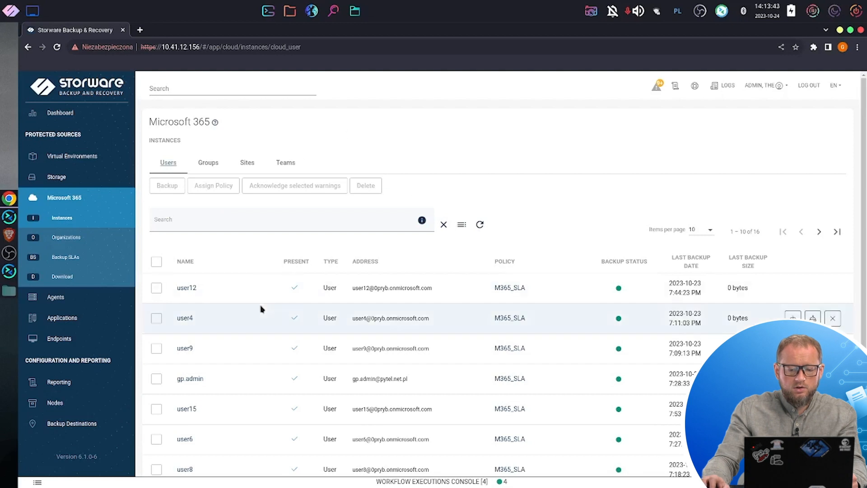
click(211, 164)
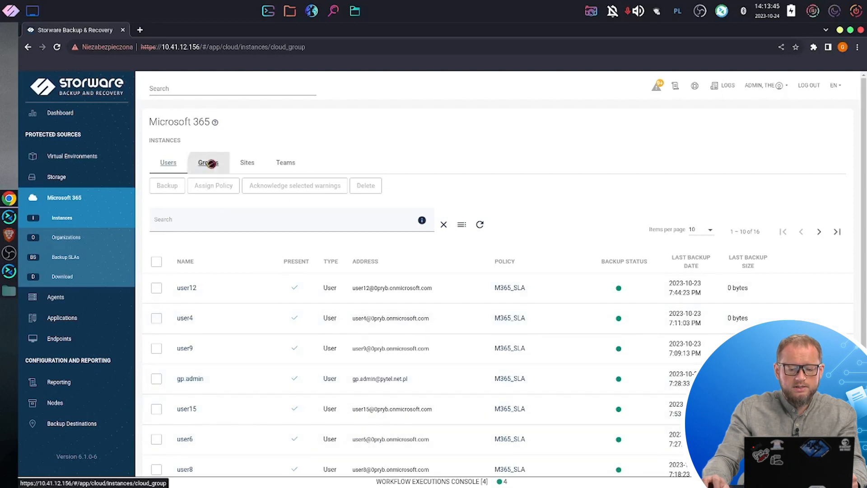
click(247, 162)
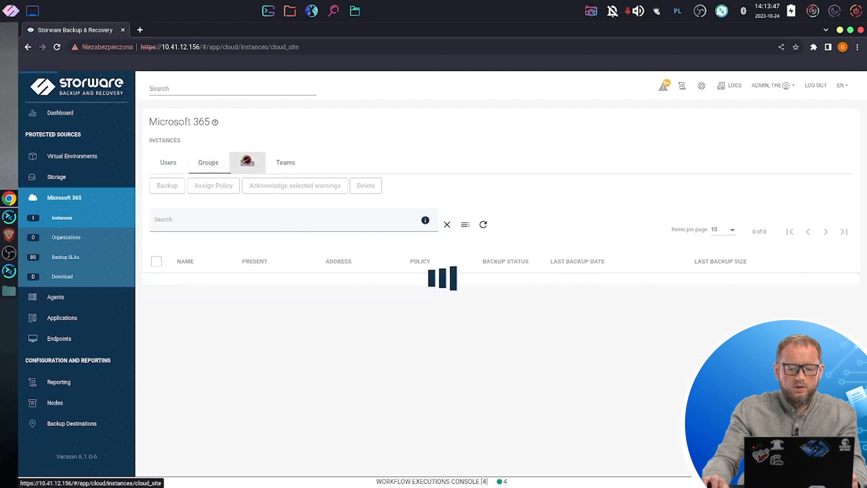
click(287, 167)
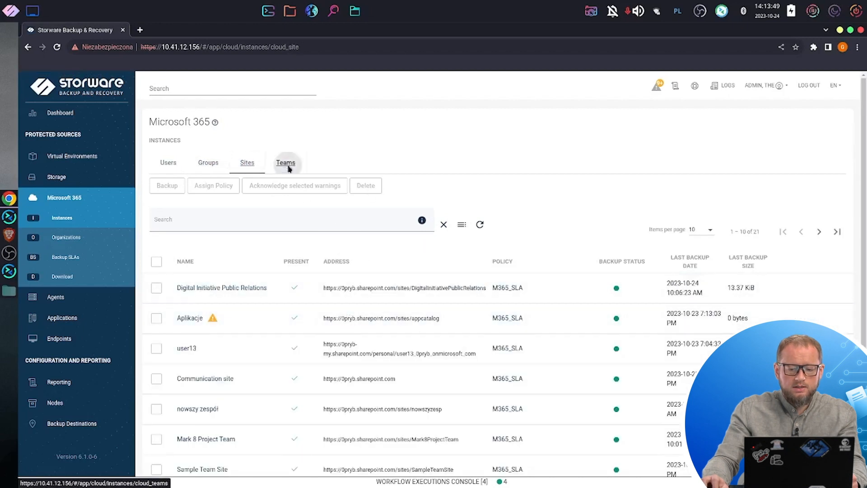
Step: Open the M365_SLA backup policy and examine its general settings and auto-assignment options
click(101, 262)
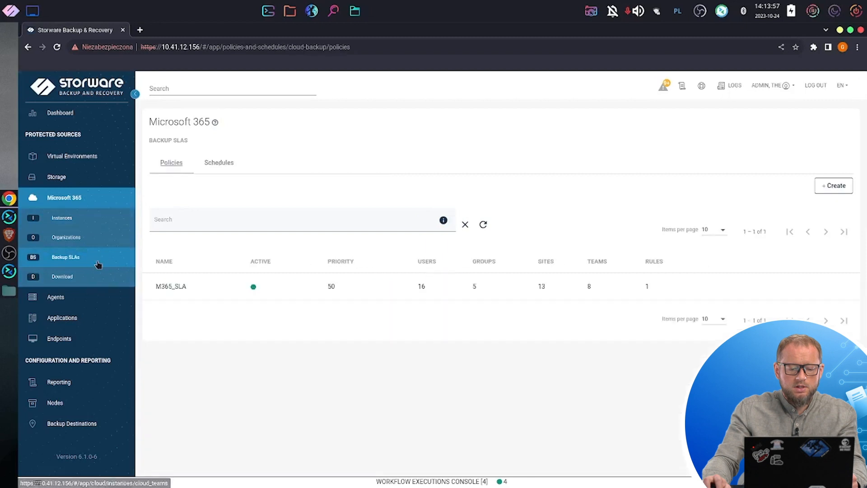
click(180, 288)
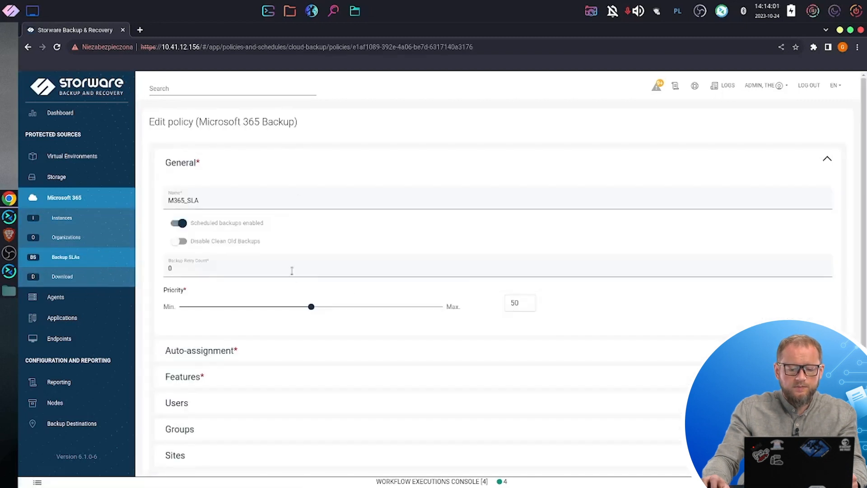
scroll(336, 276, down, 2)
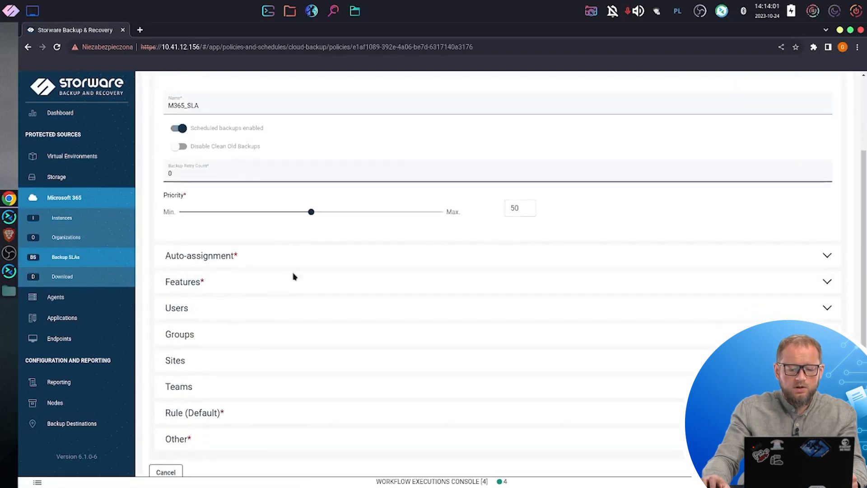
click(804, 262)
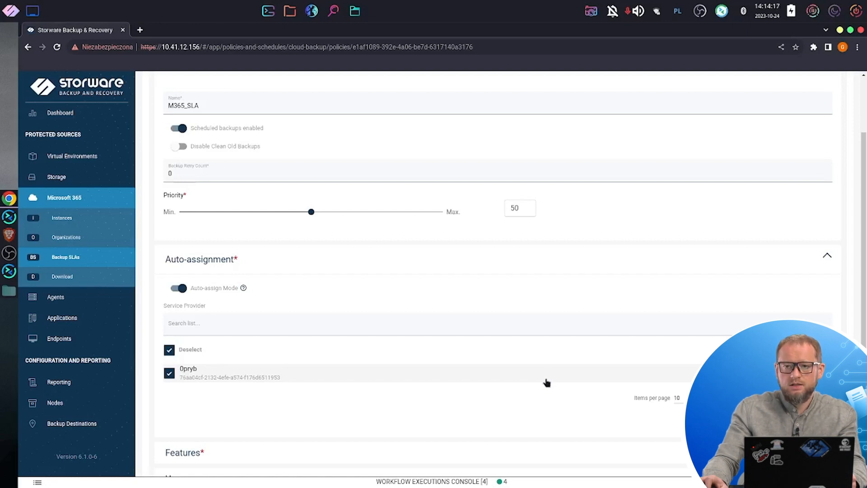
click(827, 255)
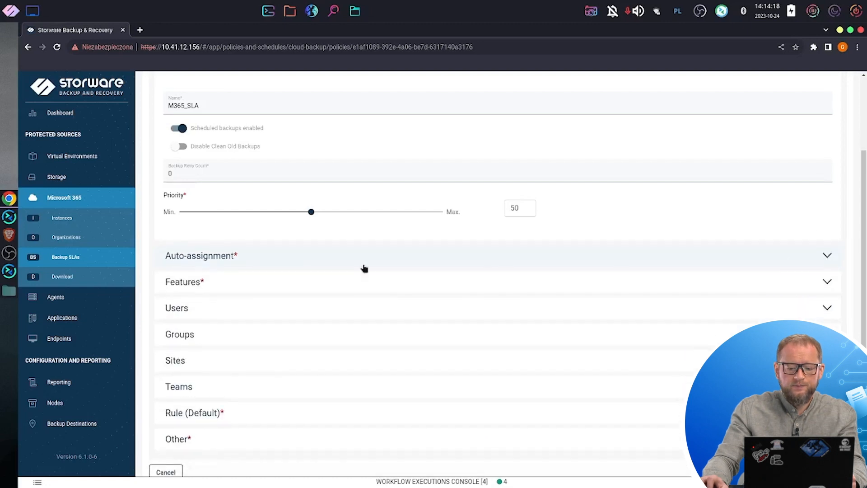
Step: Examine which user, group, site and Teams features the M365_SLA policy backs up
click(506, 282)
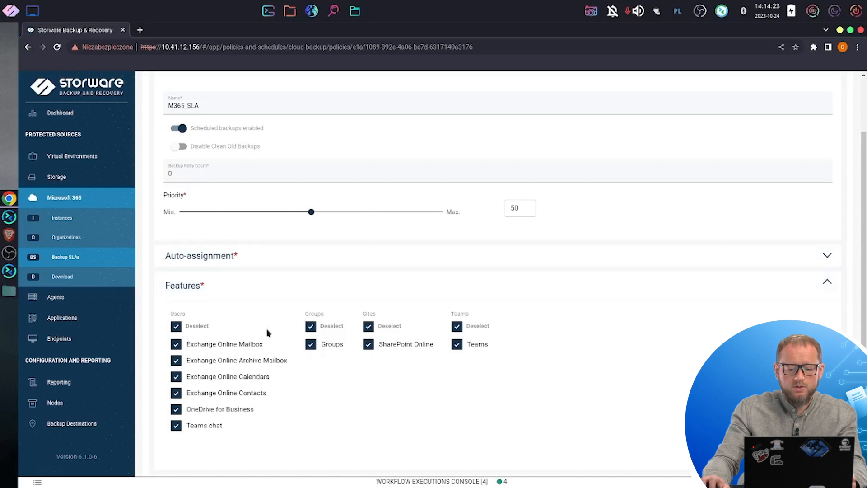
scroll(289, 316, down, 3)
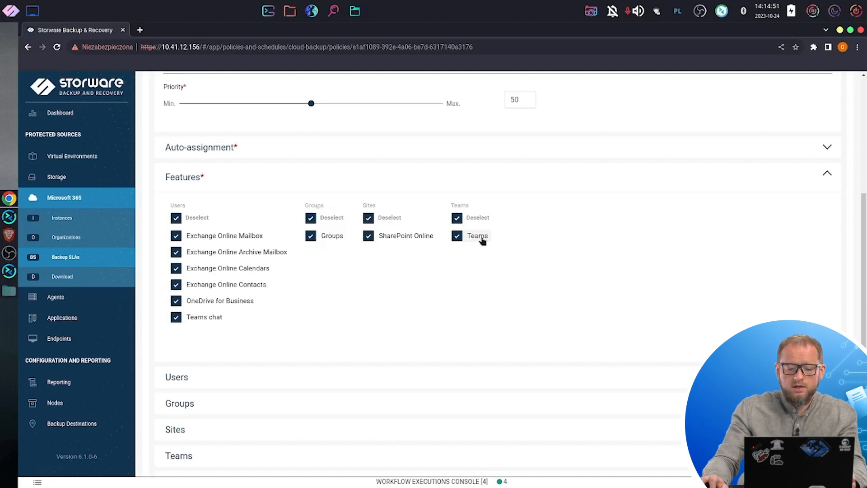
click(824, 177)
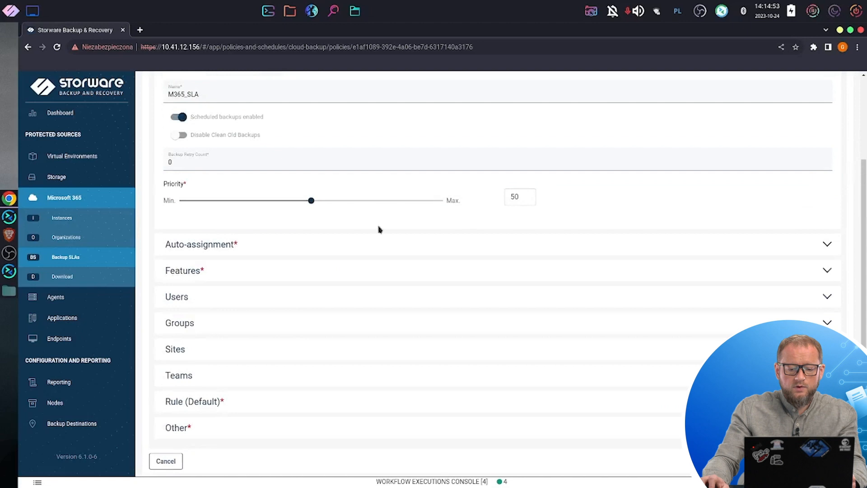
Step: Examine which users are assigned to the M365_SLA policy
click(781, 307)
scroll(459, 283, down, 3)
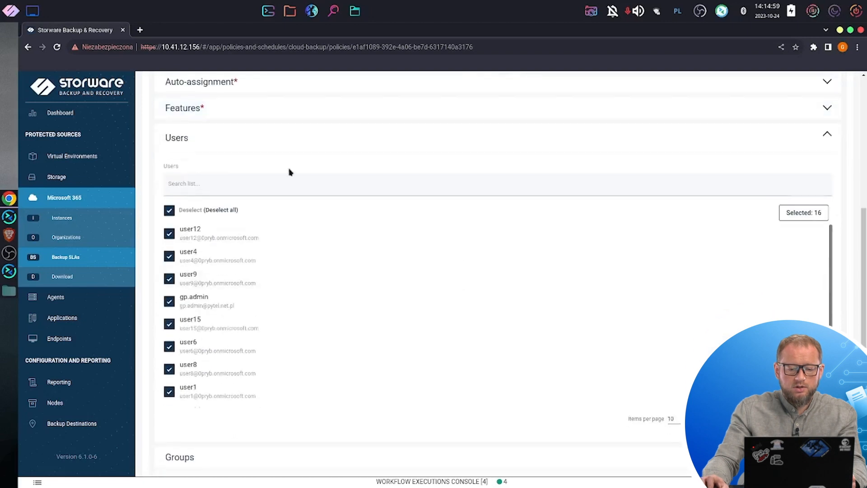
click(833, 140)
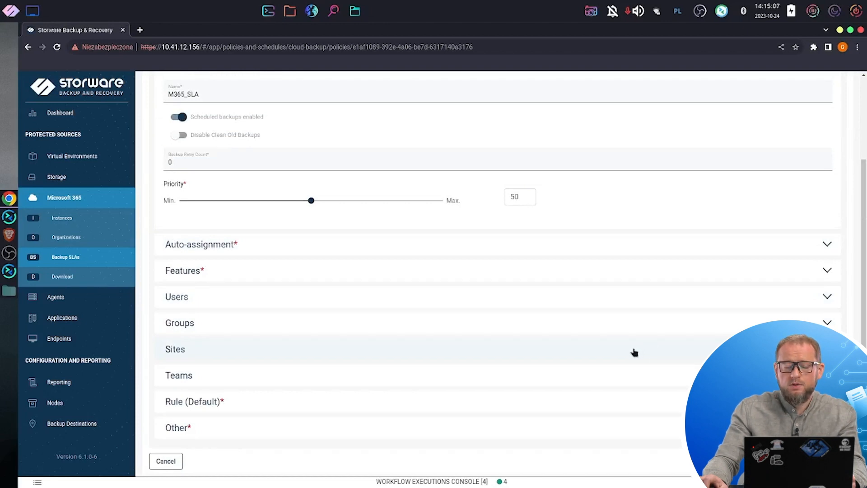
Step: Examine the M365_SLA policy's Default rule, covering backup destination, retention and schedule, and leave the policy without changes
click(654, 401)
scroll(587, 334, down, 5)
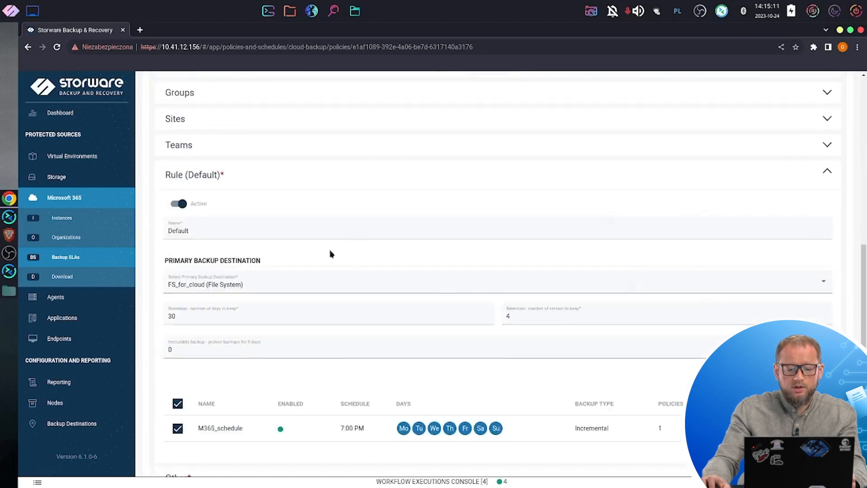
scroll(329, 254, down, 1)
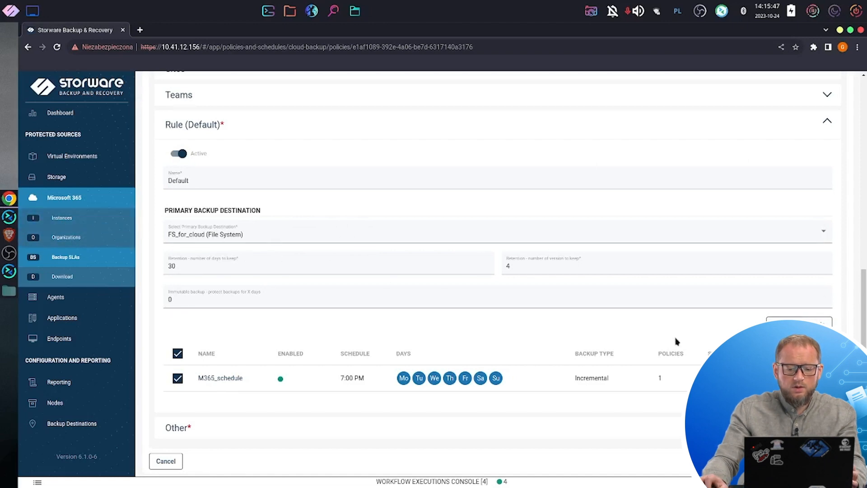
click(171, 461)
mouse_move(815, 287)
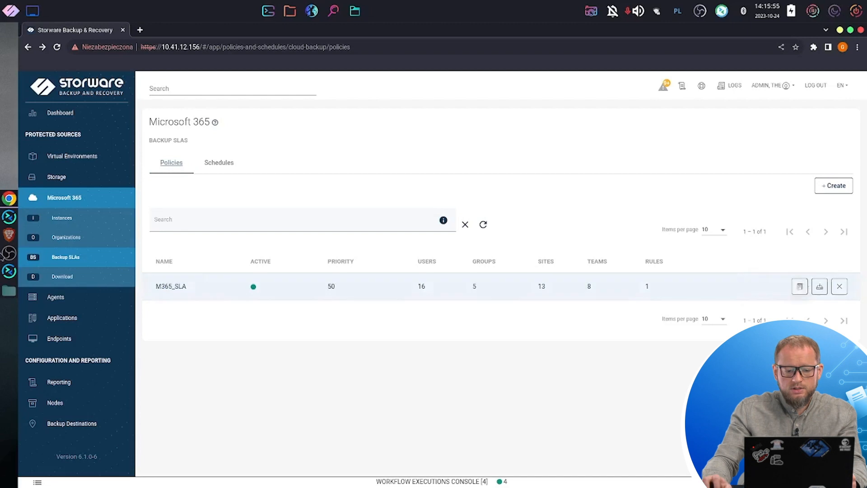
Step: Back up the Microsoft 365 user12 instance with features according to the policy, and check the workflow executions console
click(68, 225)
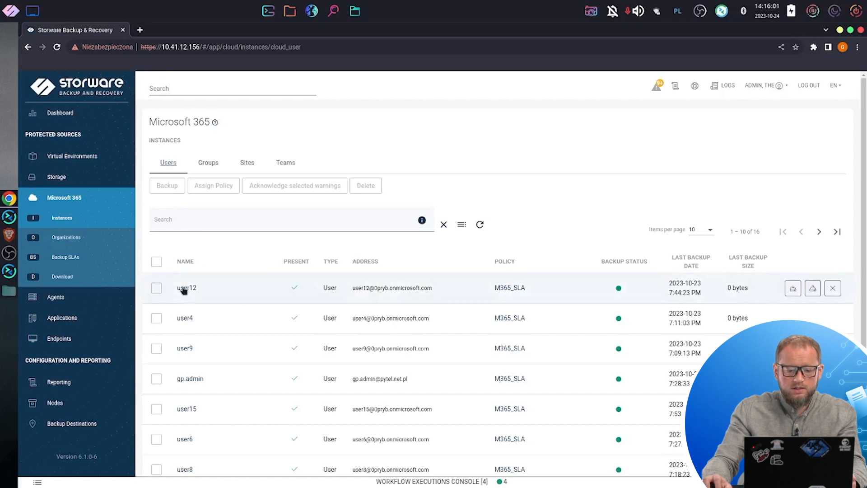
click(157, 288)
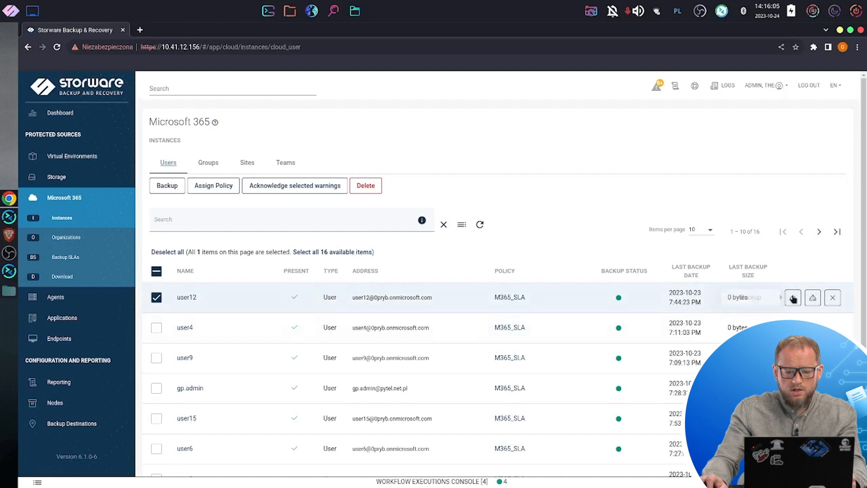
click(793, 298)
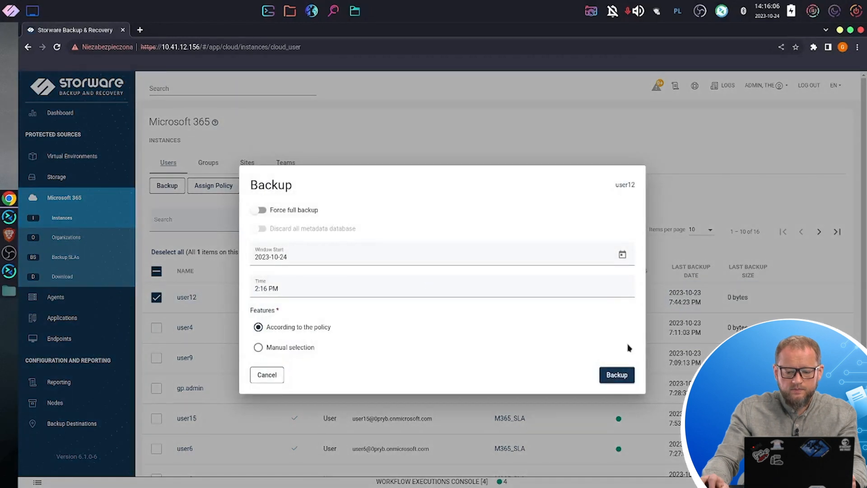
click(617, 374)
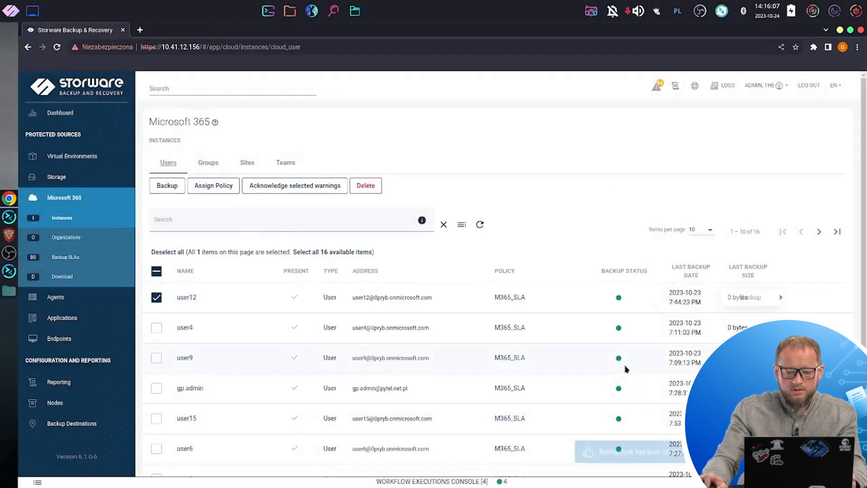
click(447, 480)
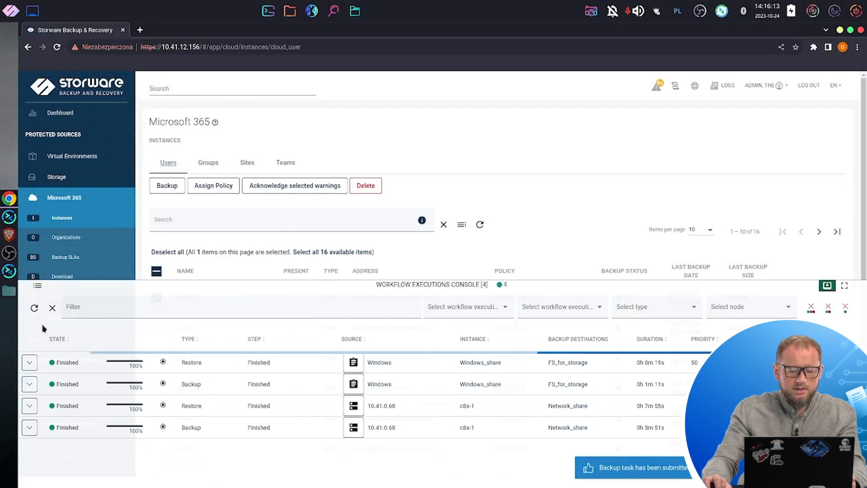
click(827, 285)
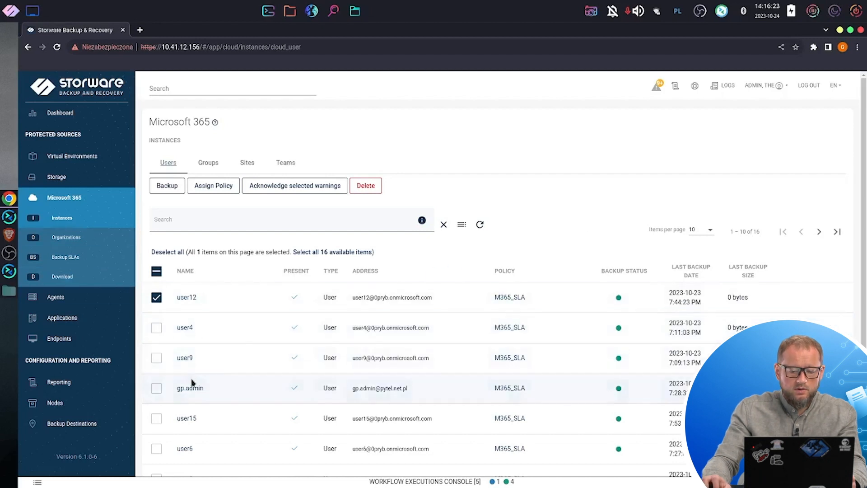
Step: Sort the user instances by name, open user1, and examine its details, backup history and restore history
click(190, 271)
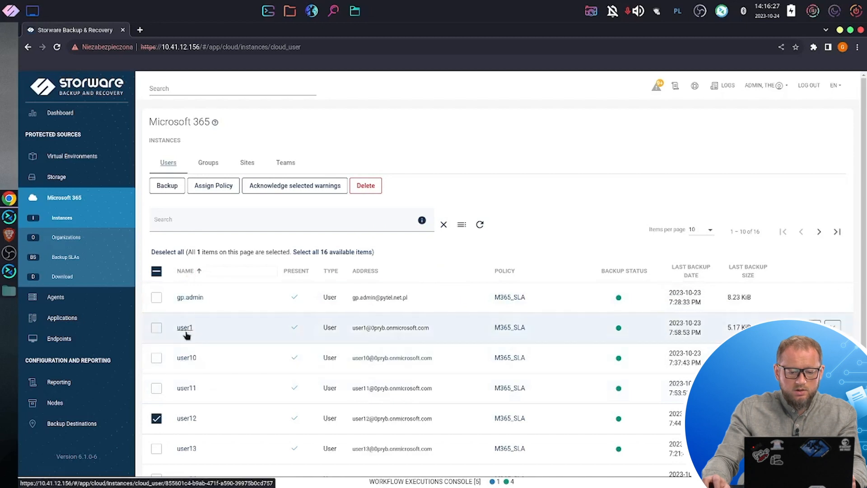
click(185, 332)
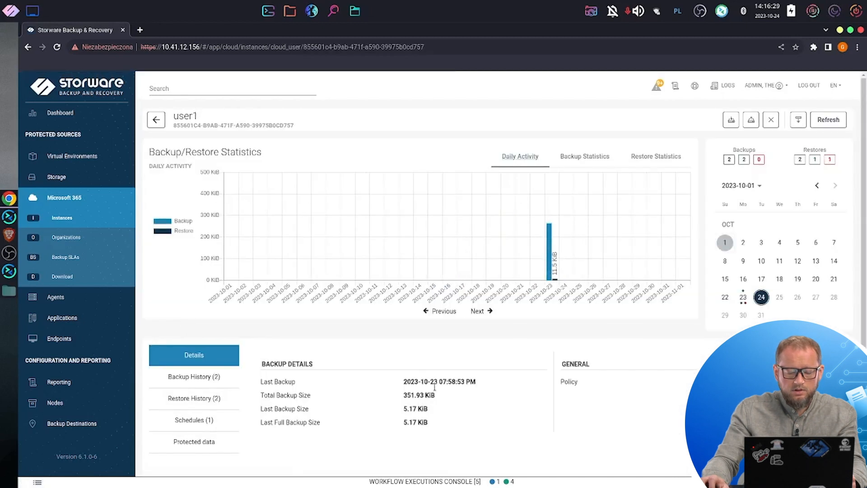
scroll(503, 396, down, 1)
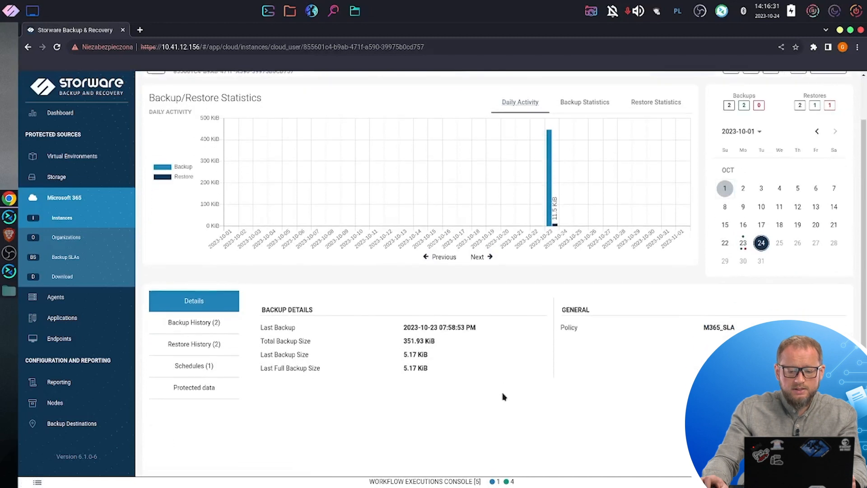
click(210, 326)
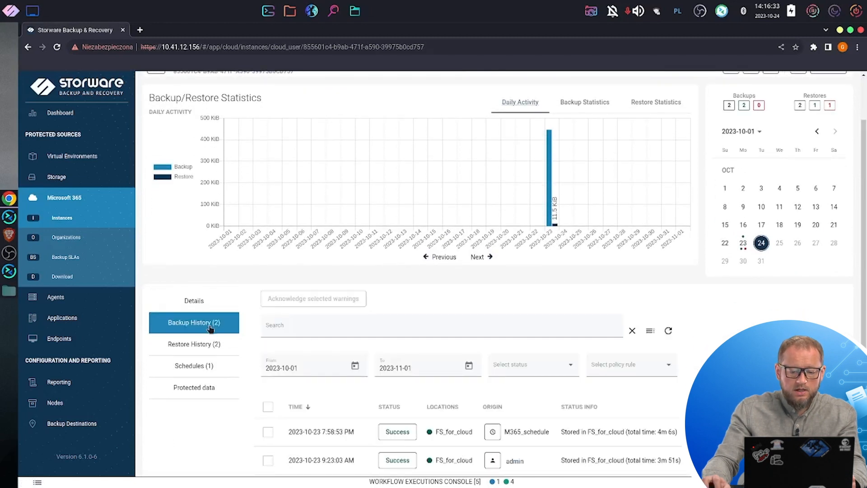
click(211, 344)
scroll(172, 283, down, 1)
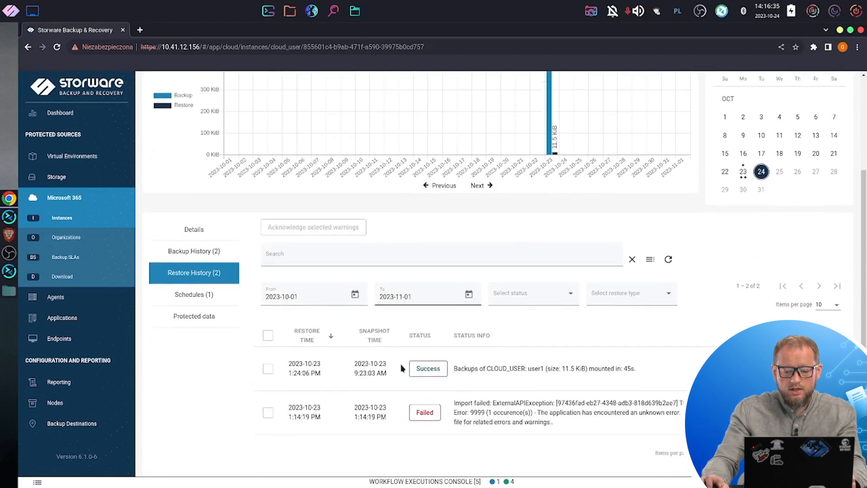
Step: Browse user1's protected data down to the messages in the mailbox Inbox
click(199, 321)
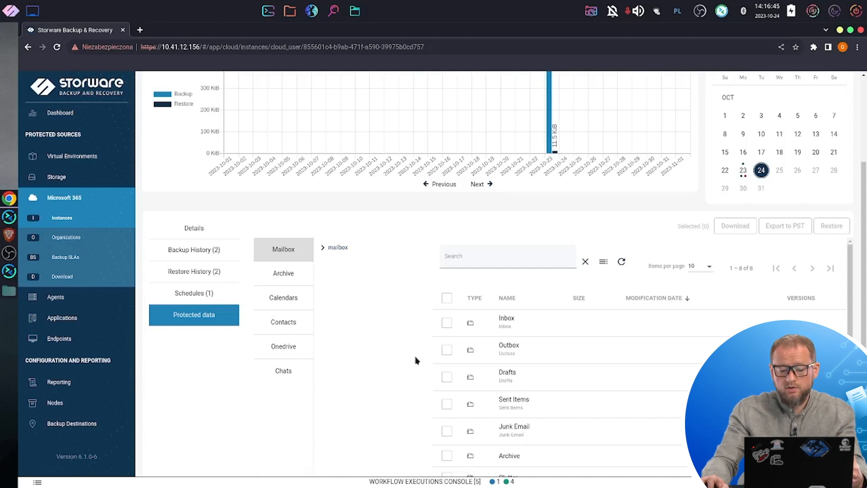
click(523, 323)
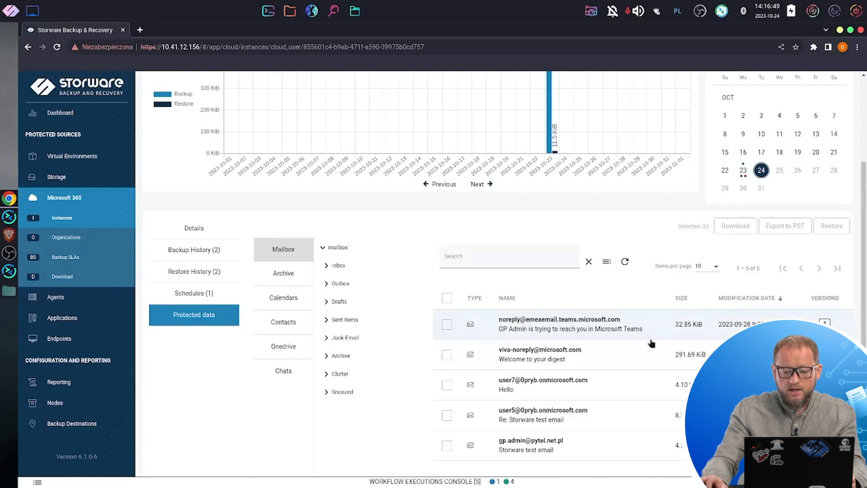
scroll(629, 335, down, 2)
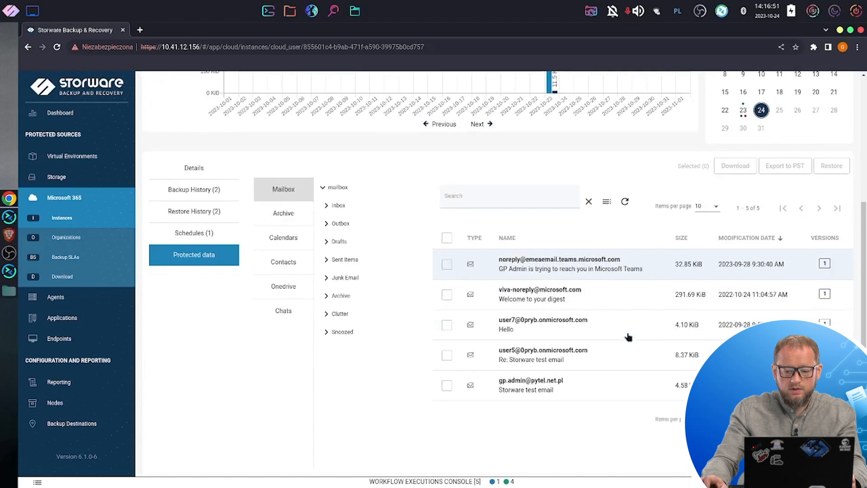
Step: Select the first three Inbox messages and create a download task for them
click(447, 265)
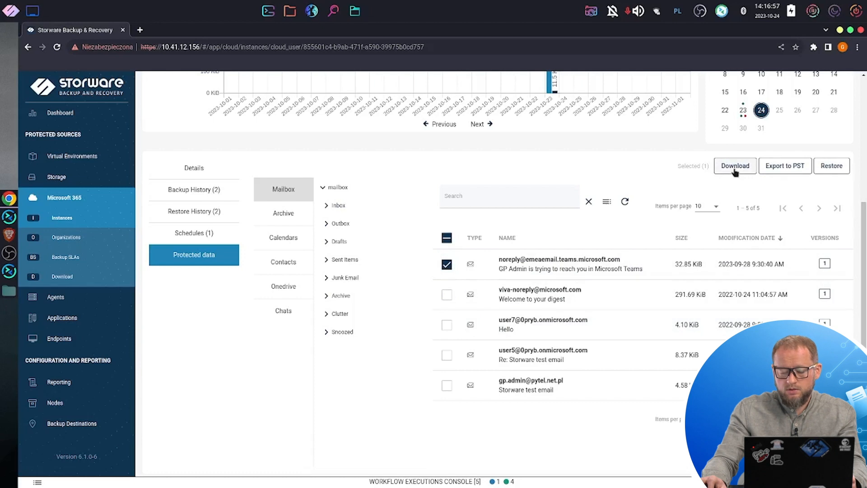
click(447, 295)
click(447, 325)
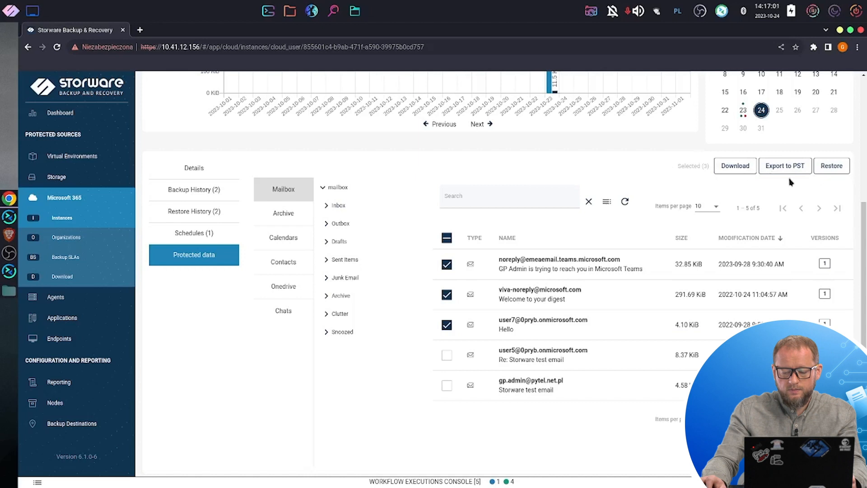
click(741, 168)
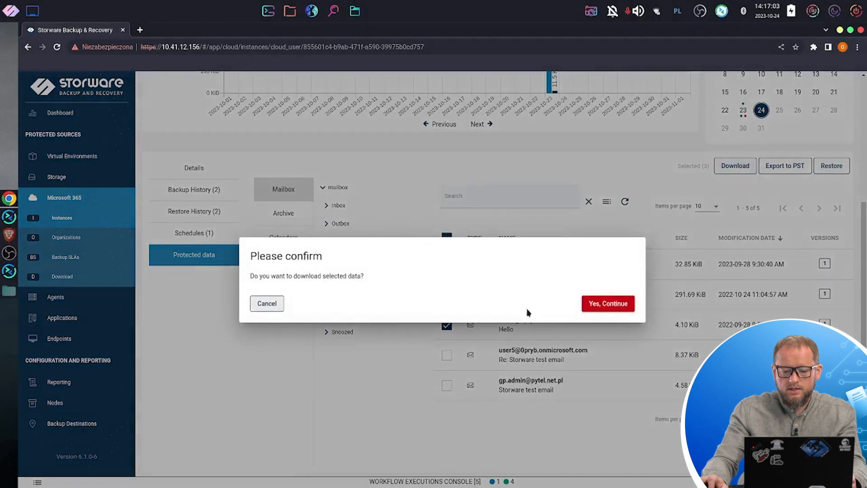
click(620, 306)
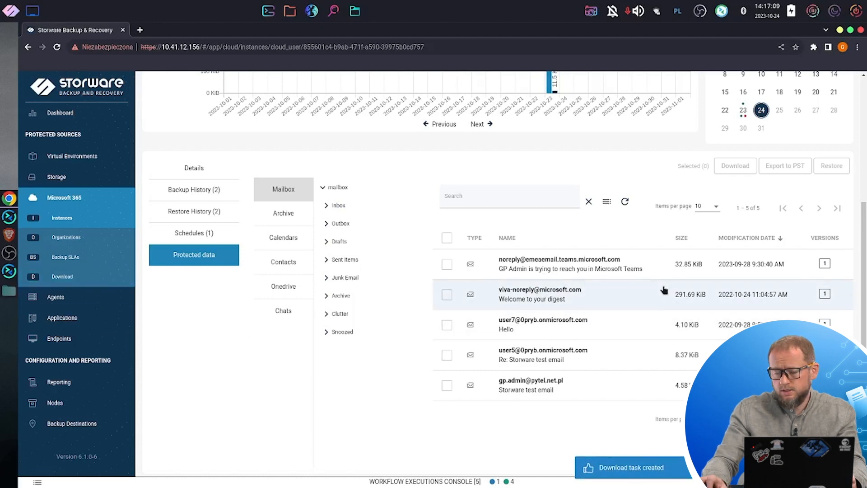
Step: Select the first Inbox message, examine the destination accounts for restoring it to another account, and cancel the restore
click(446, 265)
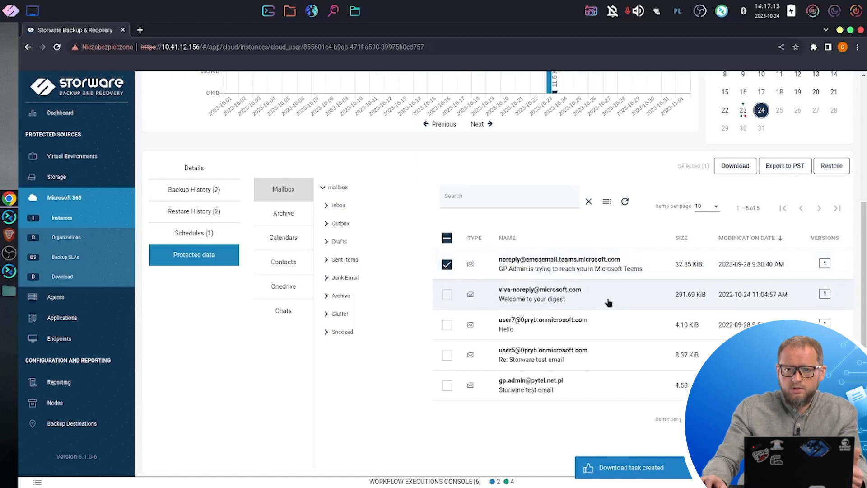
click(831, 167)
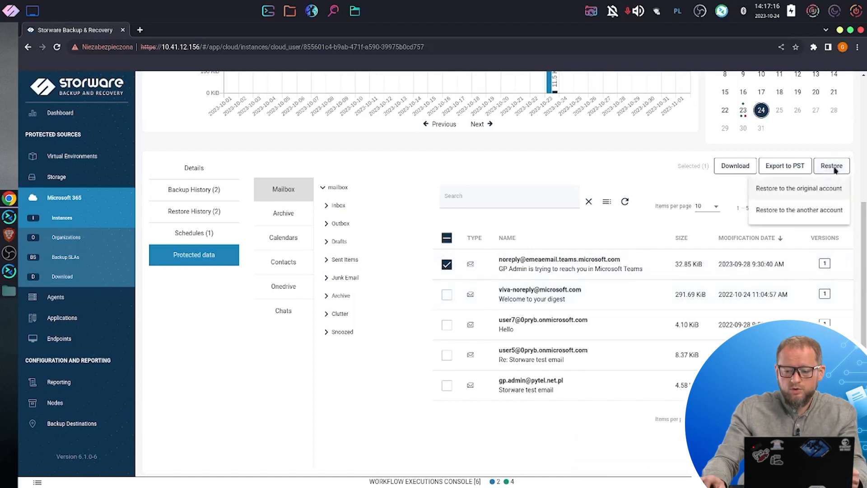
click(811, 216)
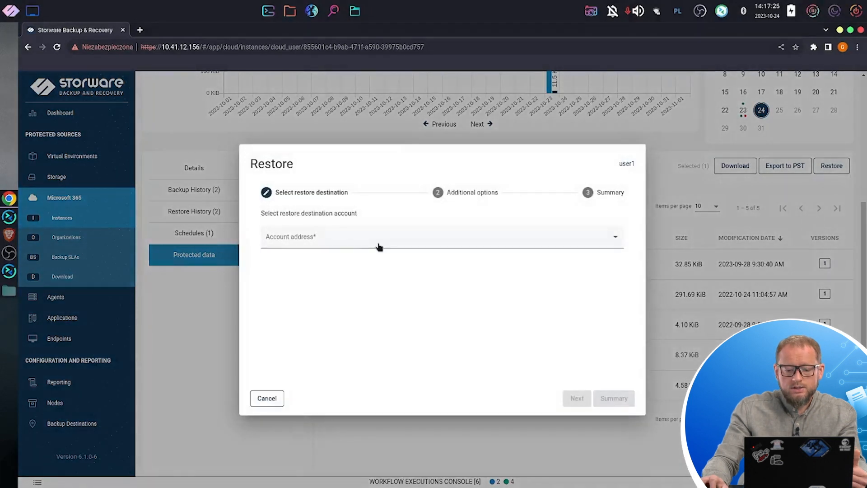
click(379, 246)
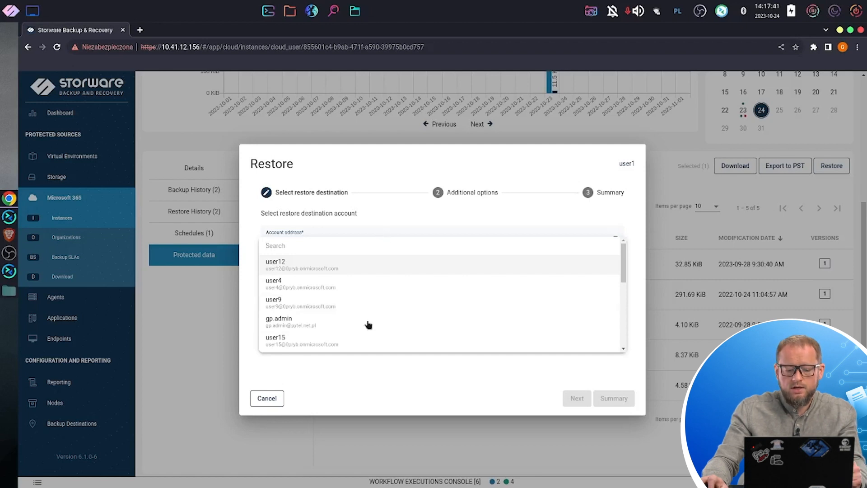
click(271, 400)
click(271, 400)
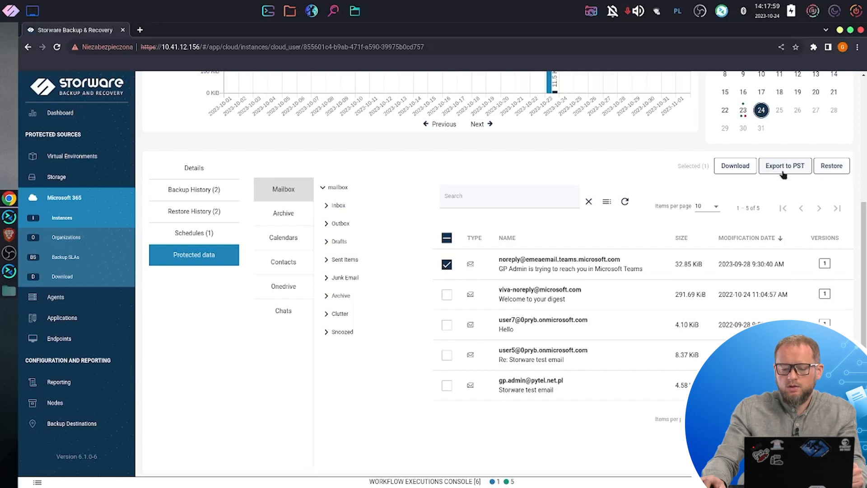
Step: Check the task progress in the workflow executions console, and download user1's Exchange mailbox archive from the Microsoft 365 downloads
drag(592, 482, 590, 284)
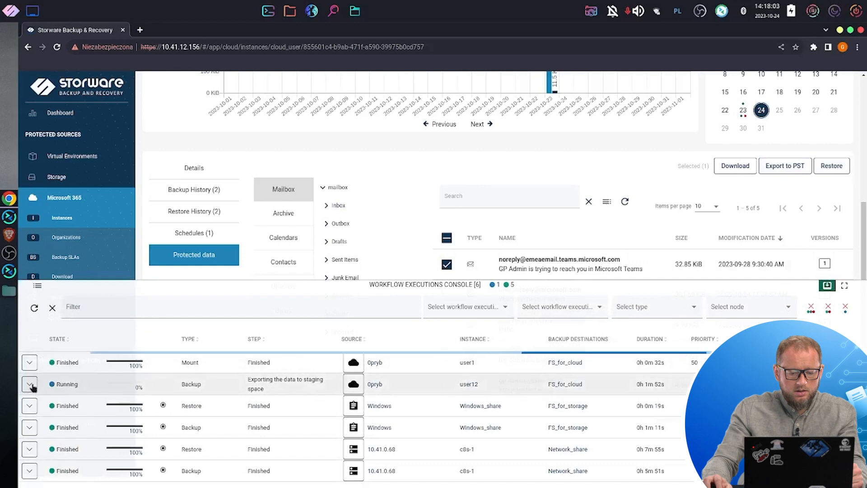
click(827, 286)
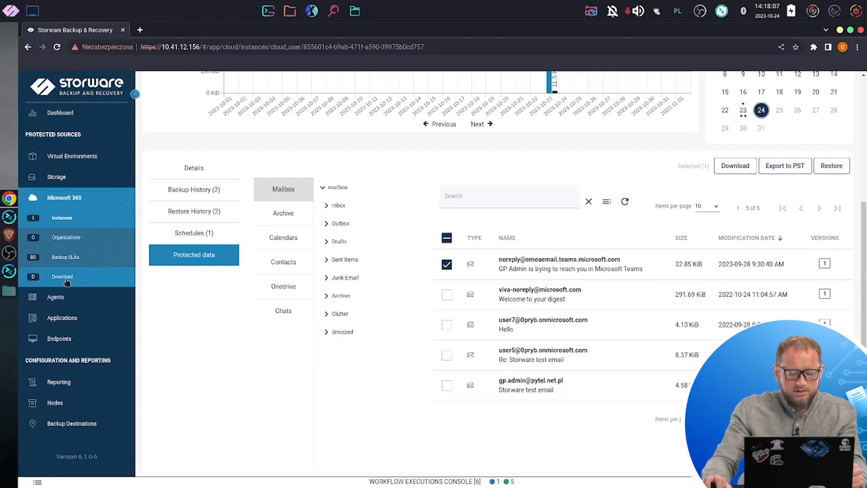
click(62, 279)
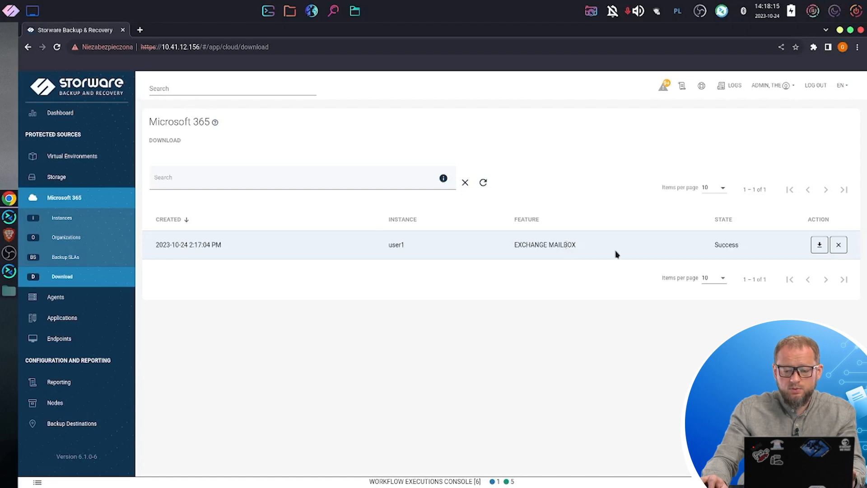
click(820, 245)
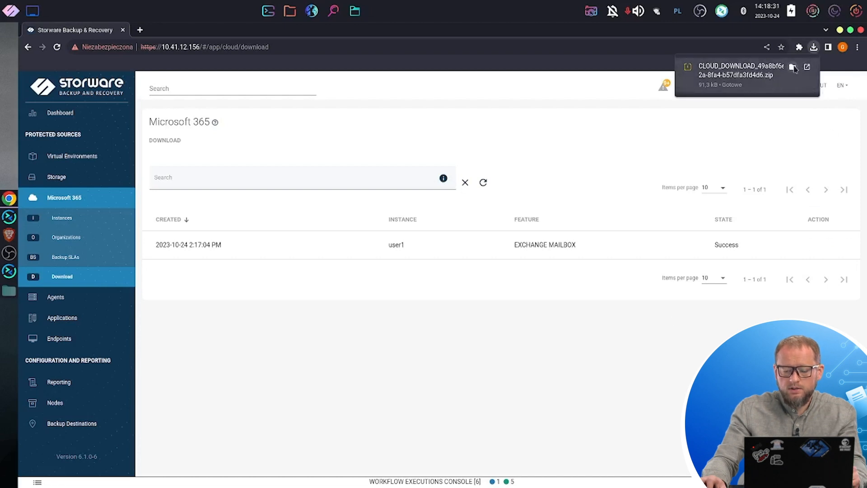
Step: Show the downloaded ZIP in its folder, open it in a maximized archive viewer, and select the second .eml file
click(793, 68)
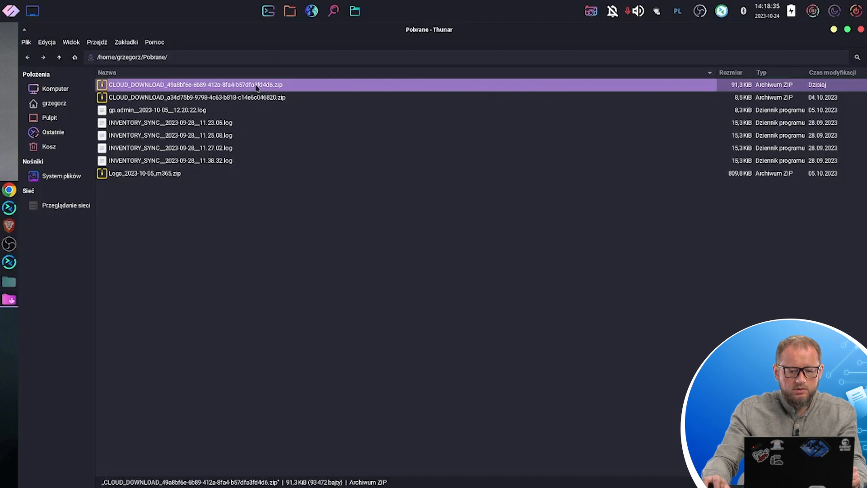
double_click(257, 87)
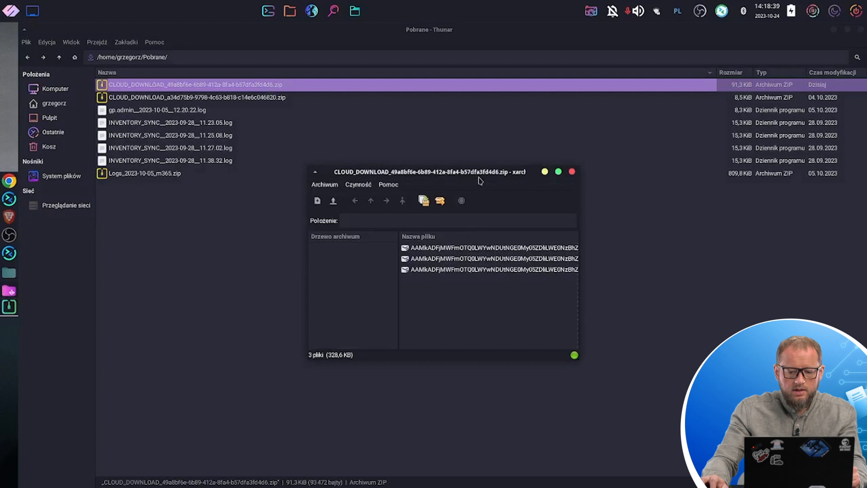
drag(478, 176, 198, 55)
click(275, 50)
click(302, 116)
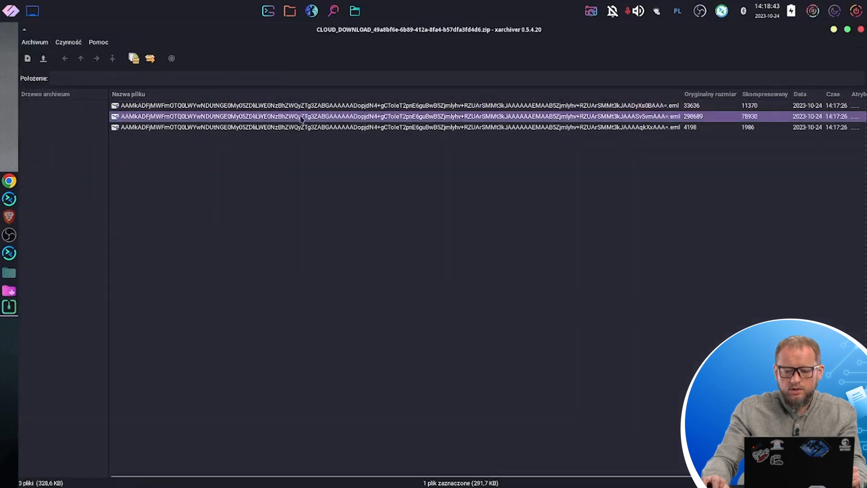
Step: Close the archive viewer and the file manager, and list the Agents instances in Storware
click(861, 29)
click(861, 30)
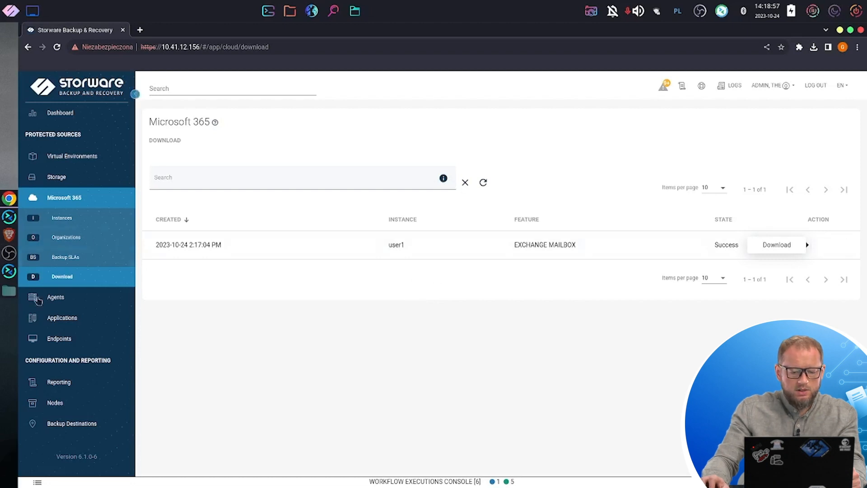
click(79, 301)
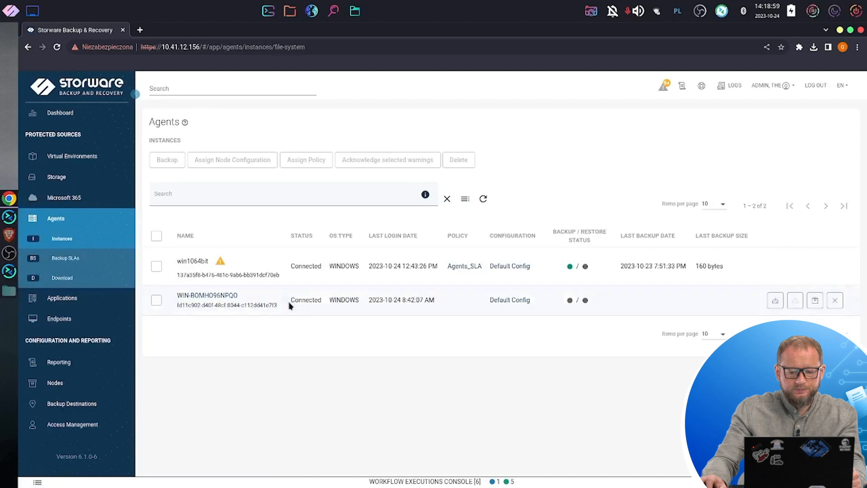
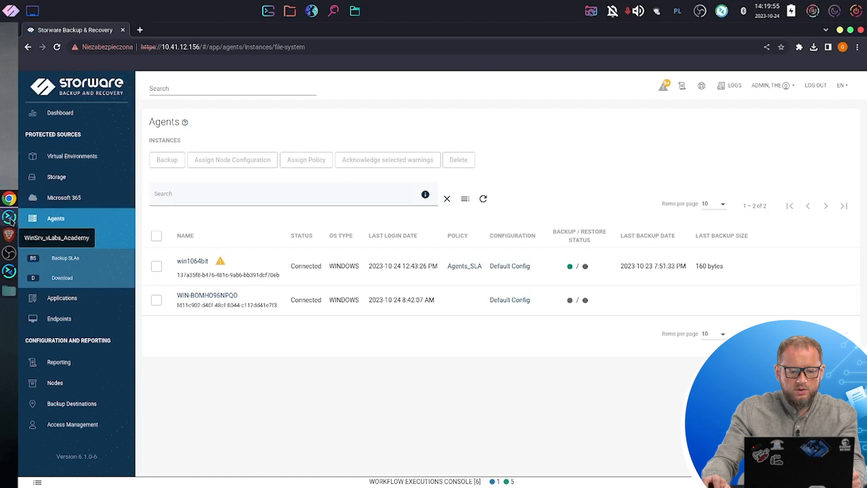
Step: Switch to the Win10_vLabs_Academy remote desktop session and show the contents of C:\Academy in a maximized File Explorer window
click(10, 219)
click(195, 47)
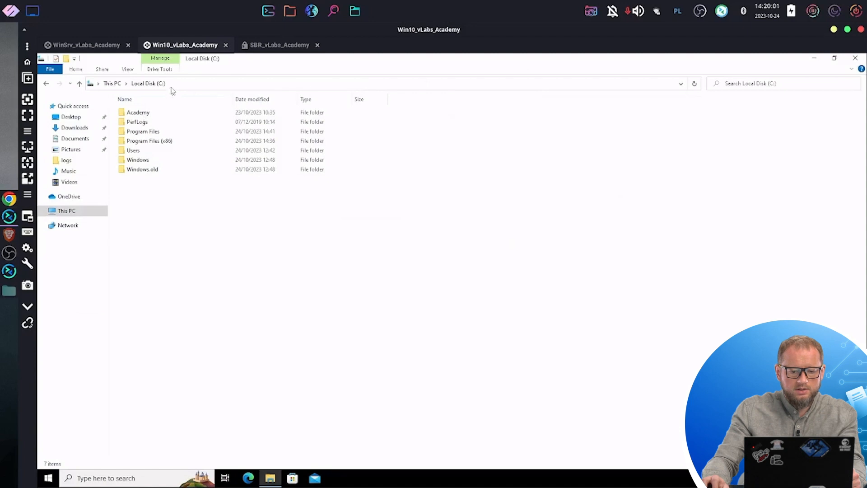
mouse_move(151, 114)
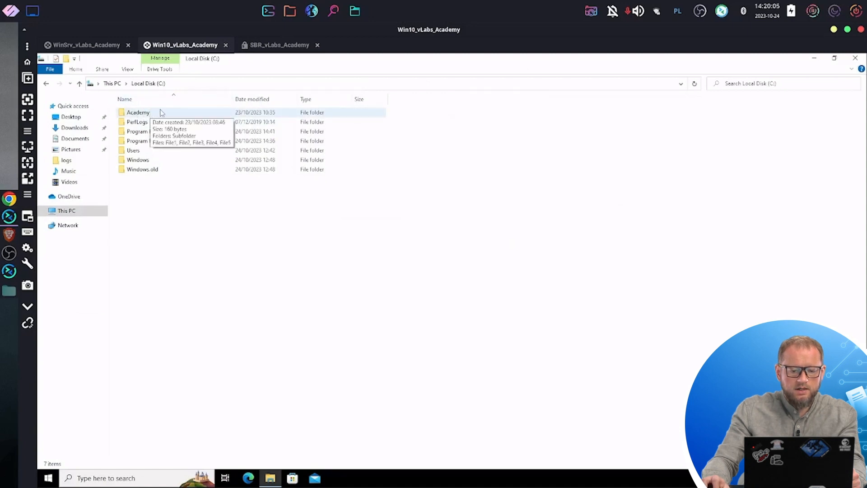
double_click(141, 112)
key(super+Down)
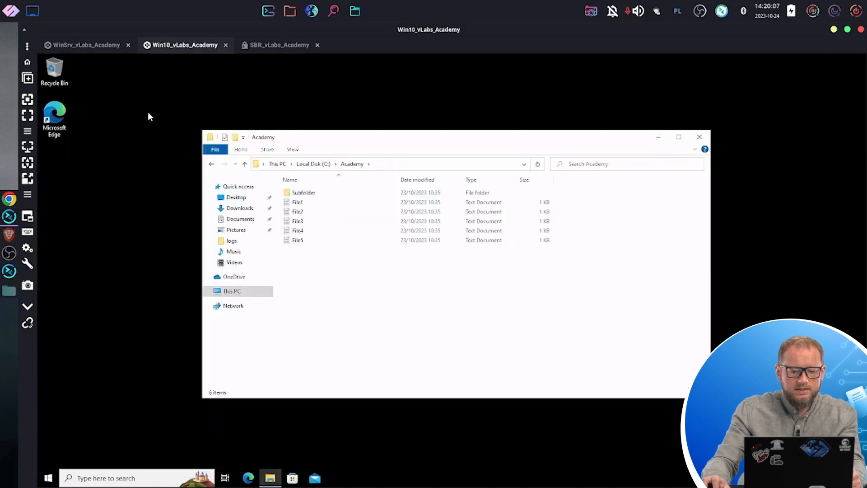
double_click(620, 140)
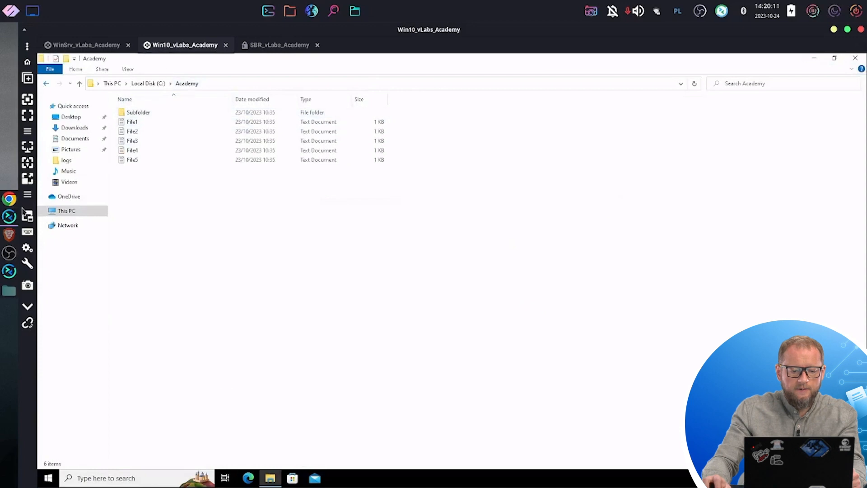
Step: Return to Storware in Chrome, open the Agents_SLA backup policy, and review its general, auto-assignment and agents settings
click(10, 199)
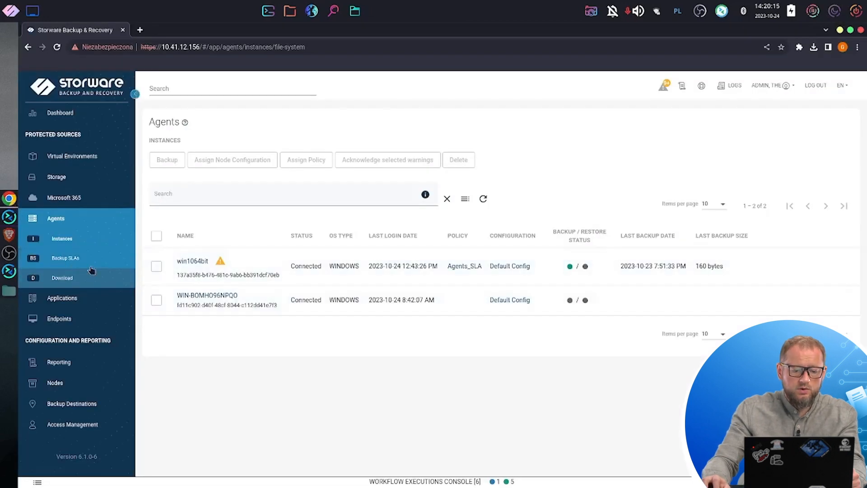
click(70, 258)
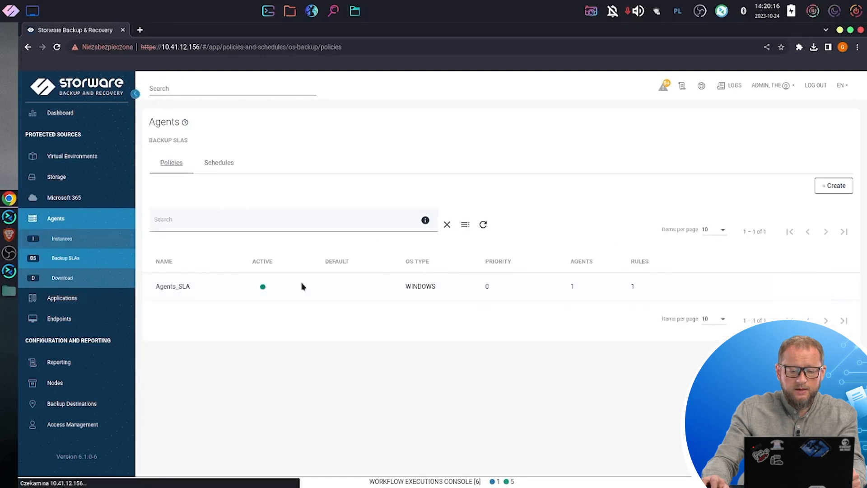
click(175, 289)
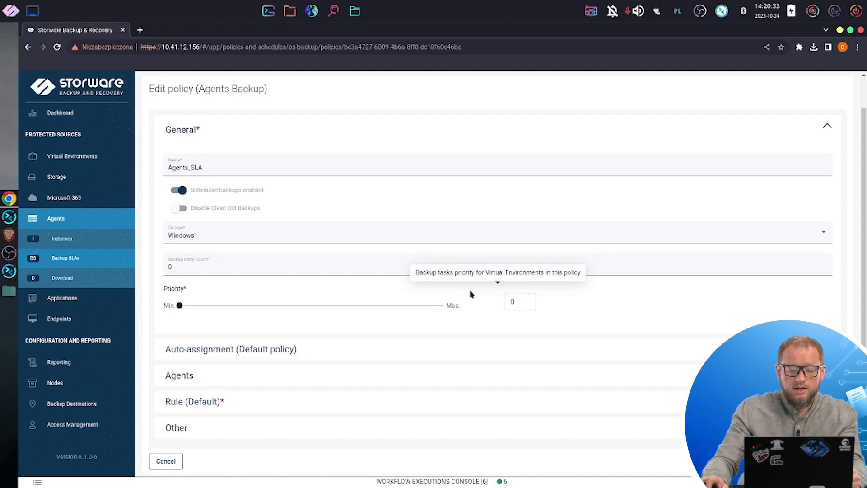
click(315, 355)
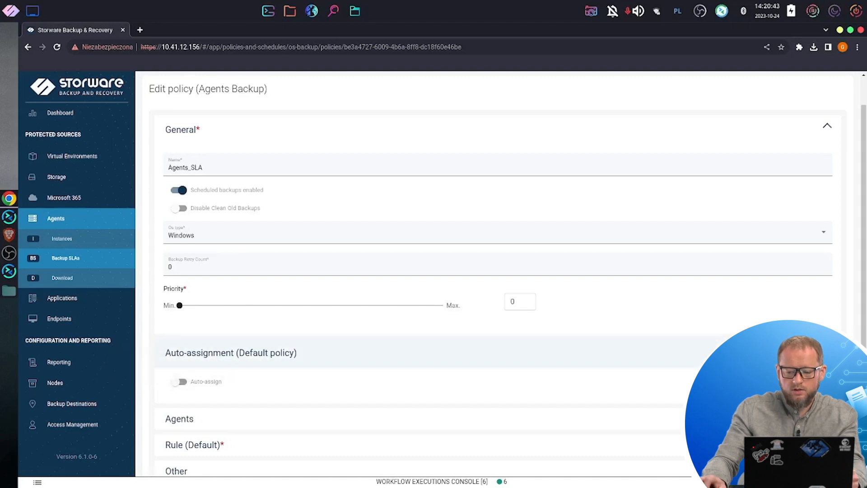
click(827, 351)
click(827, 375)
scroll(550, 300, down, 3)
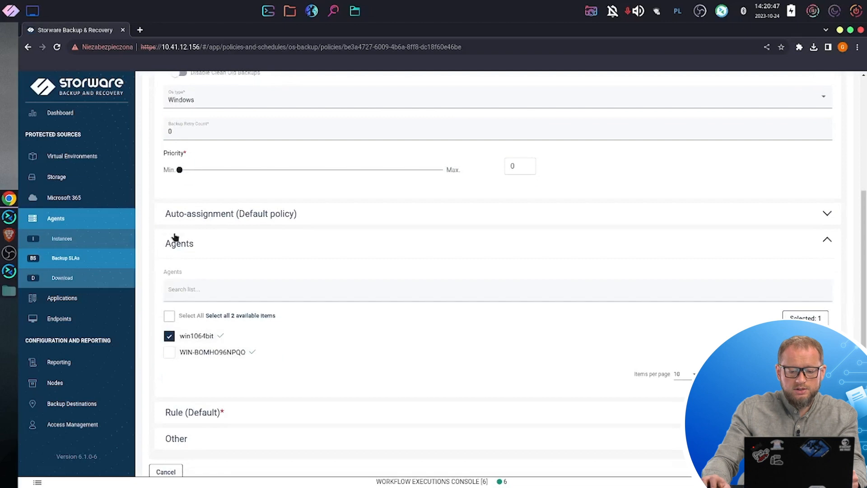
click(827, 240)
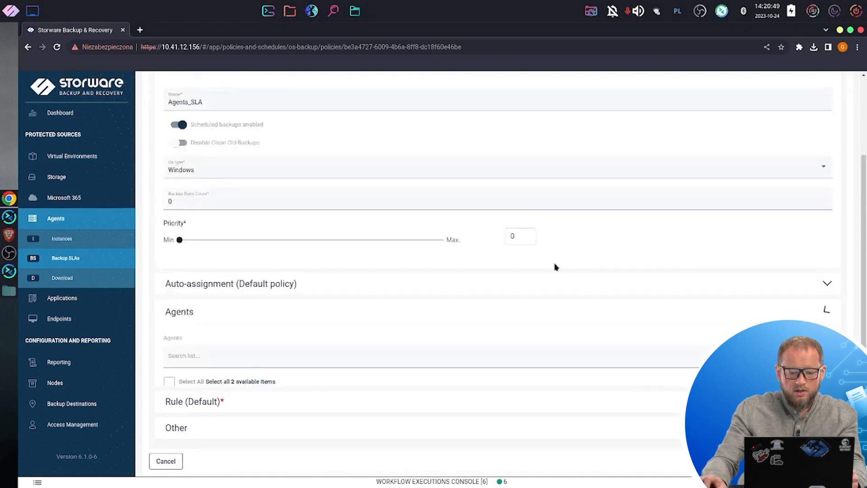
Step: Examine the policy's Default rule, including its included directory, file name pattern, primary backup destination, retention and schedule
click(551, 401)
scroll(551, 333, down, 4)
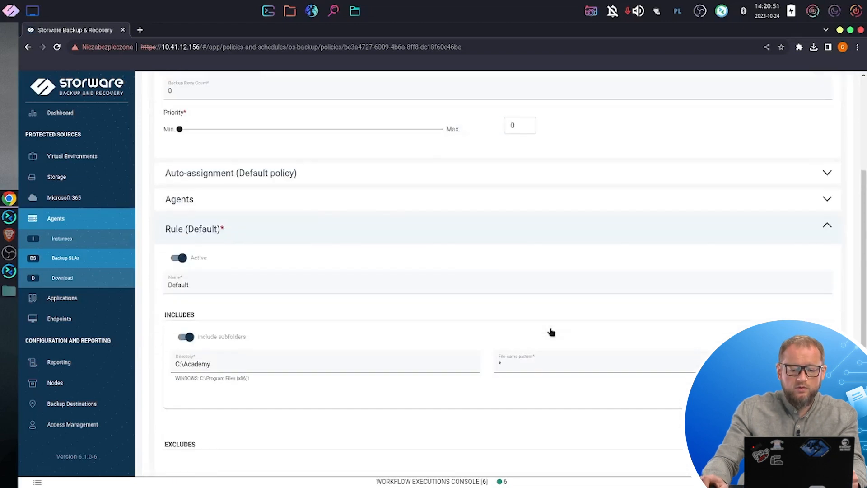
scroll(372, 252, down, 3)
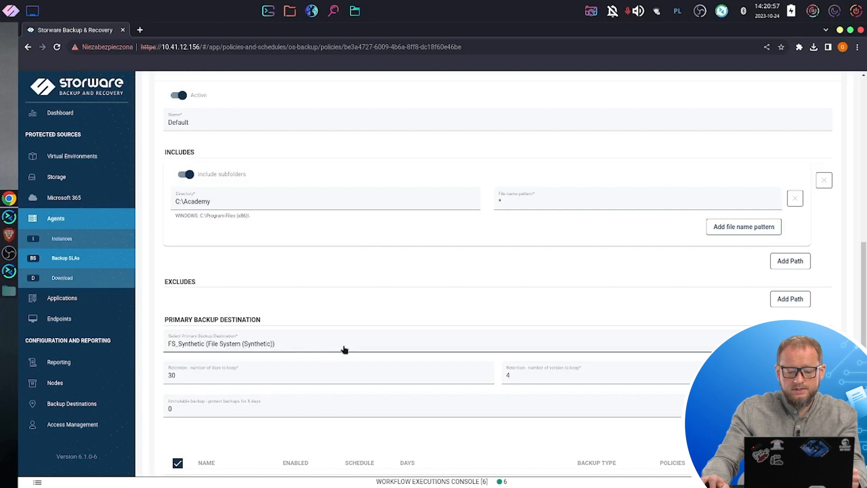
scroll(356, 302, up, 2)
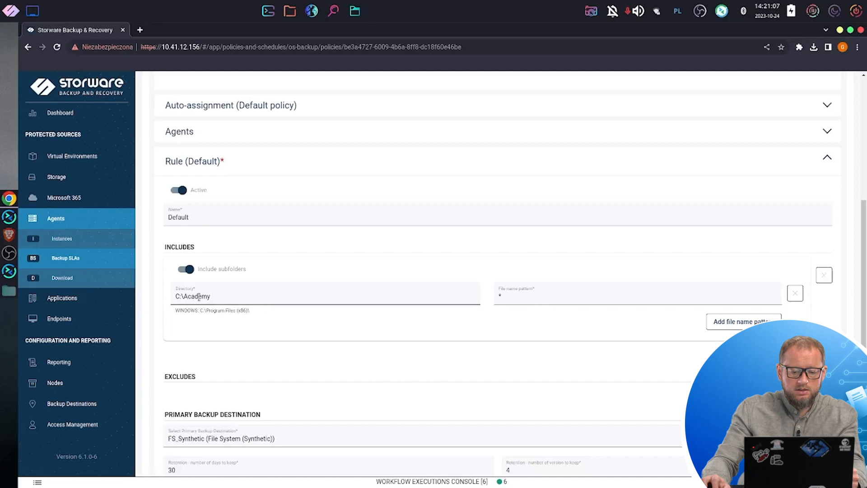
click(566, 294)
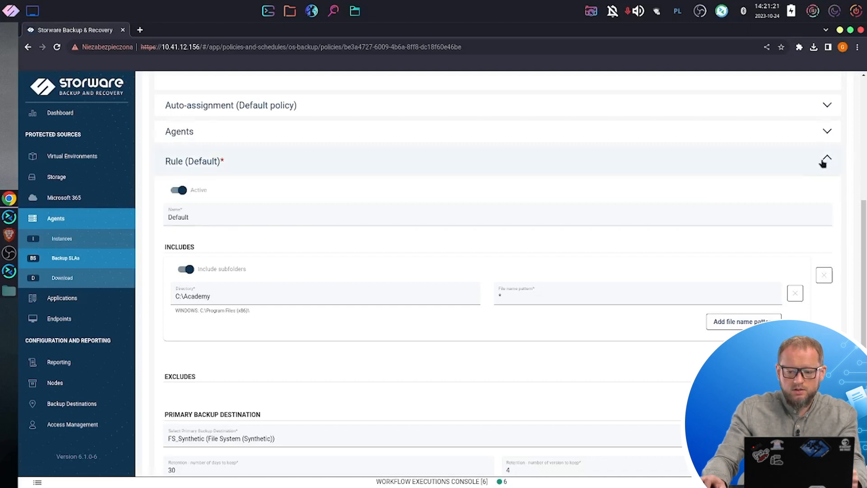
scroll(673, 226, down, 5)
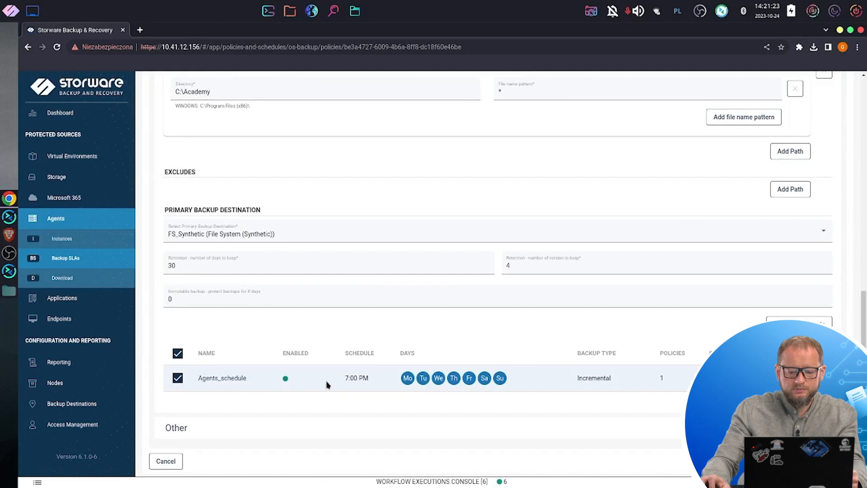
Step: Review the Agents_schedule settings, close the schedule without changes, and save the Agents_SLA policy
click(225, 378)
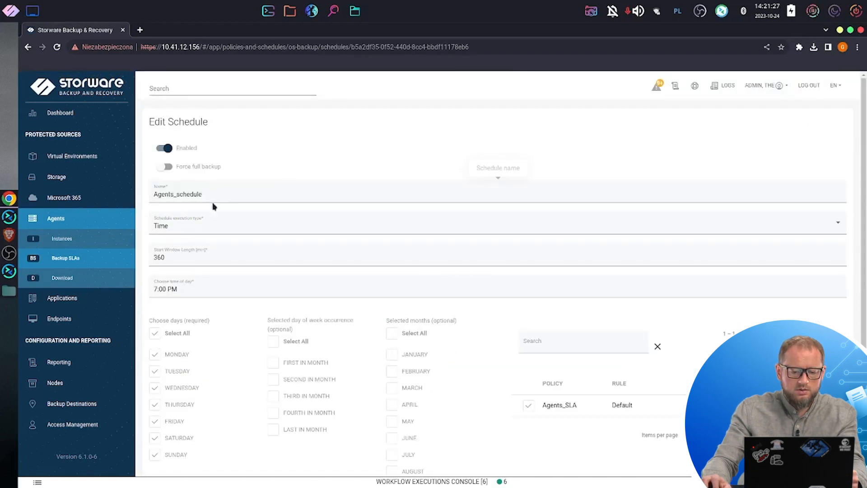
scroll(360, 280, down, 3)
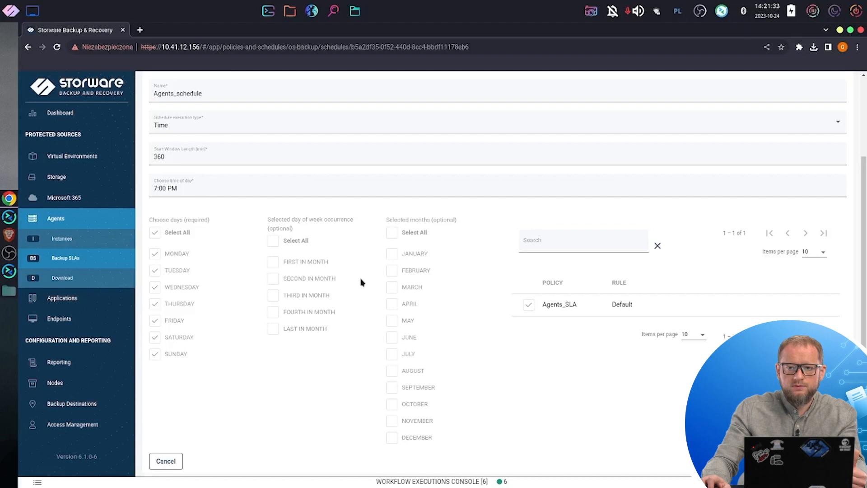
scroll(283, 352, up, 3)
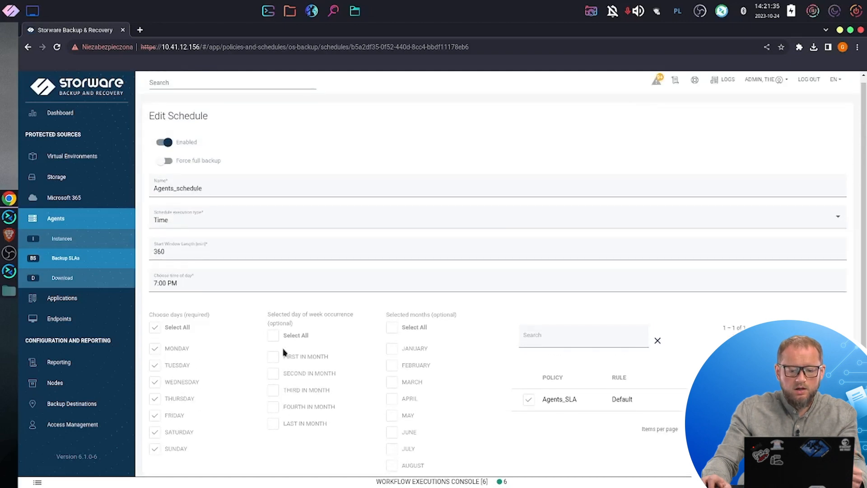
scroll(280, 295, down, 3)
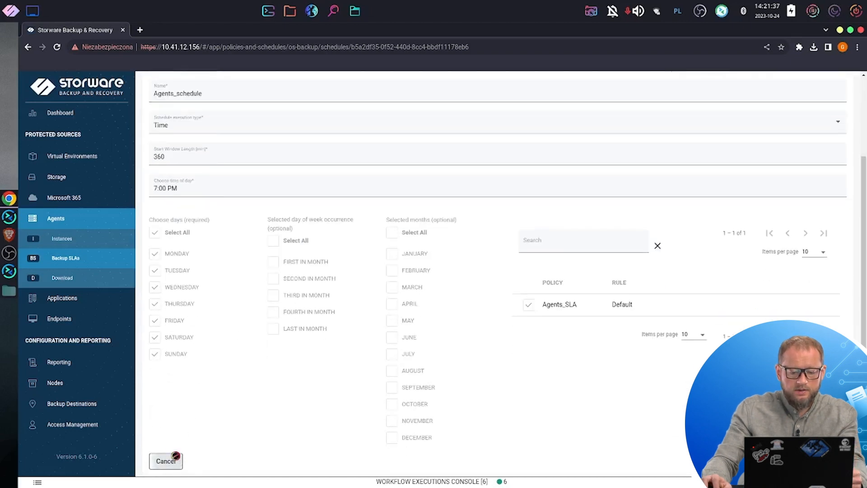
click(176, 459)
scroll(704, 343, down, 1)
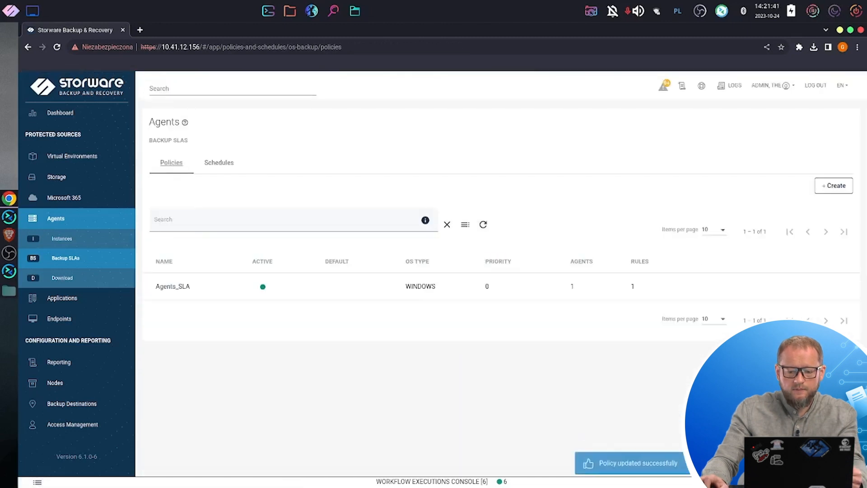
Step: Start a backup of the win1064bit agent from the Agents instances without forcing a full backup
click(62, 238)
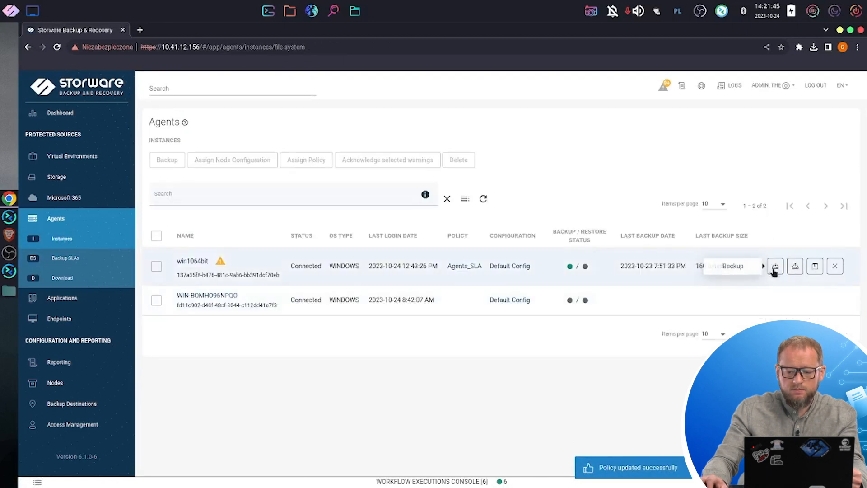
click(774, 266)
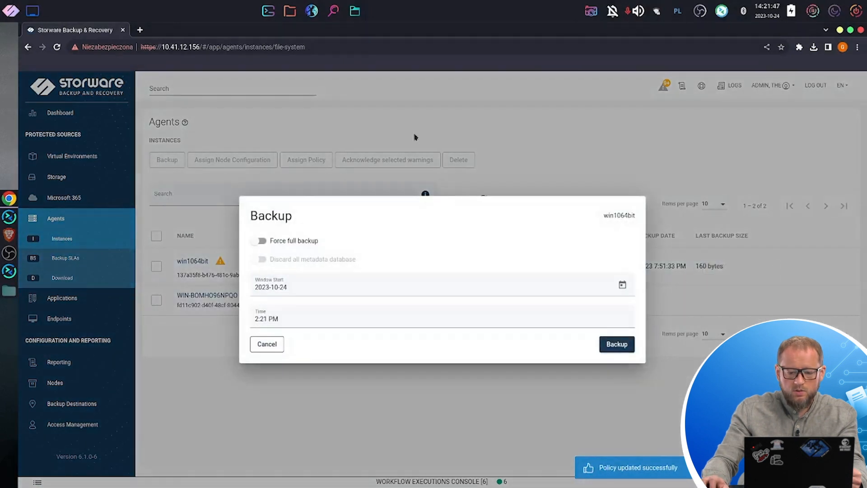
click(609, 342)
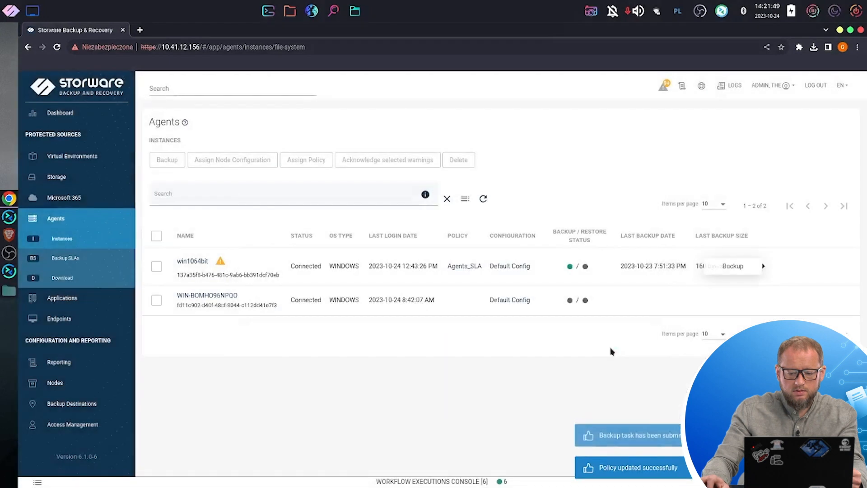
Step: Check the subtasks of the win1064bit backup in the workflow executions console, and close the console
click(182, 482)
click(34, 307)
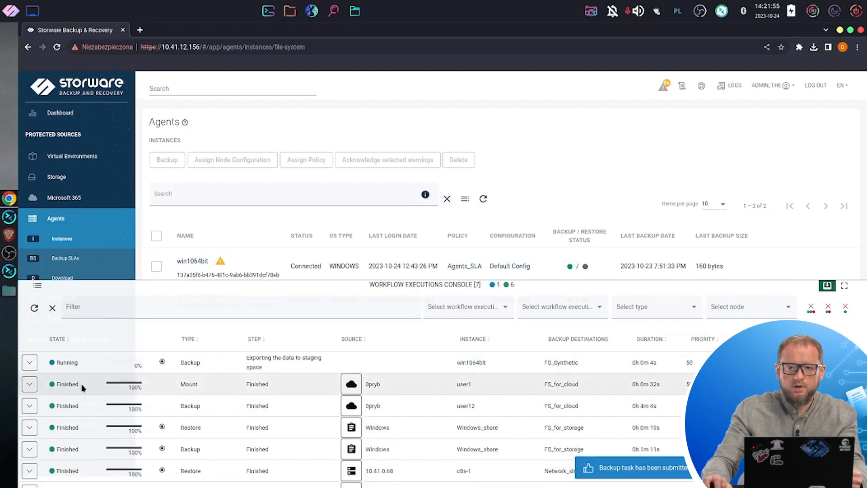
click(30, 363)
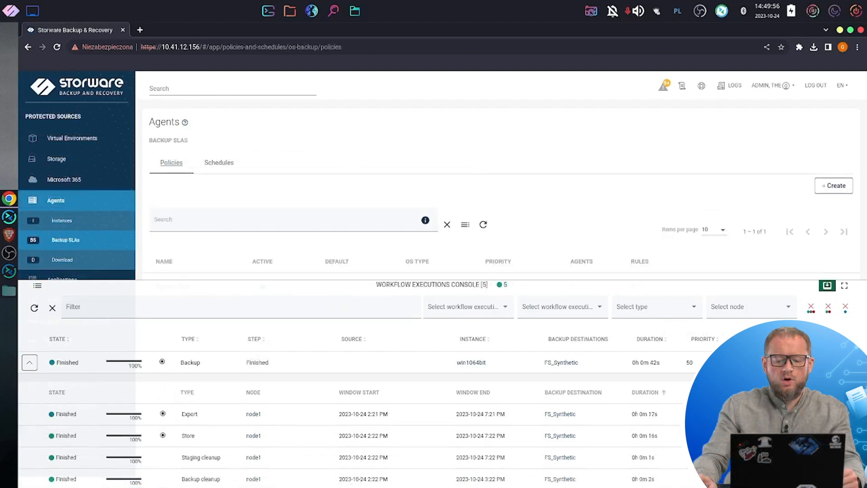
click(845, 285)
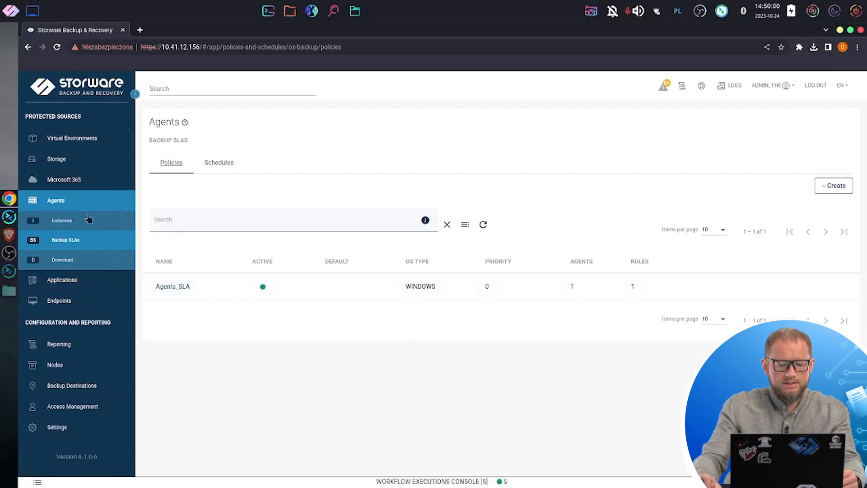
Step: Open the win1064bit agent instance and review its details and backup history
click(89, 219)
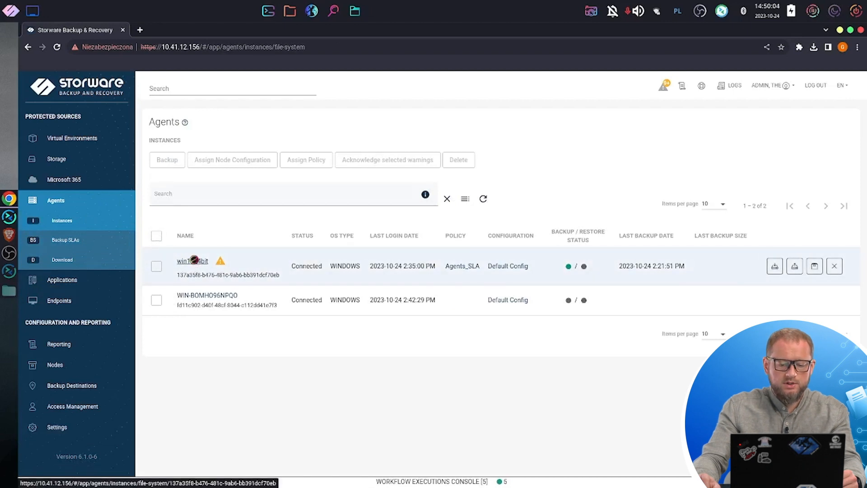
click(194, 261)
scroll(523, 303, down, 2)
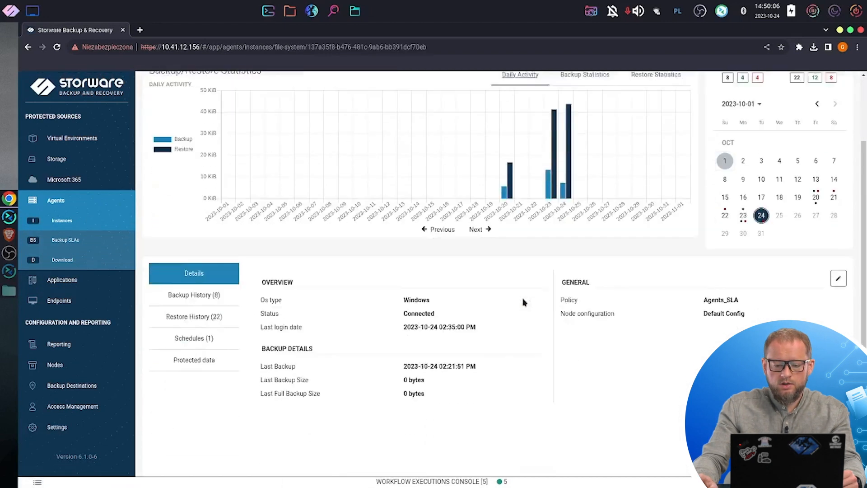
scroll(523, 302, down, 1)
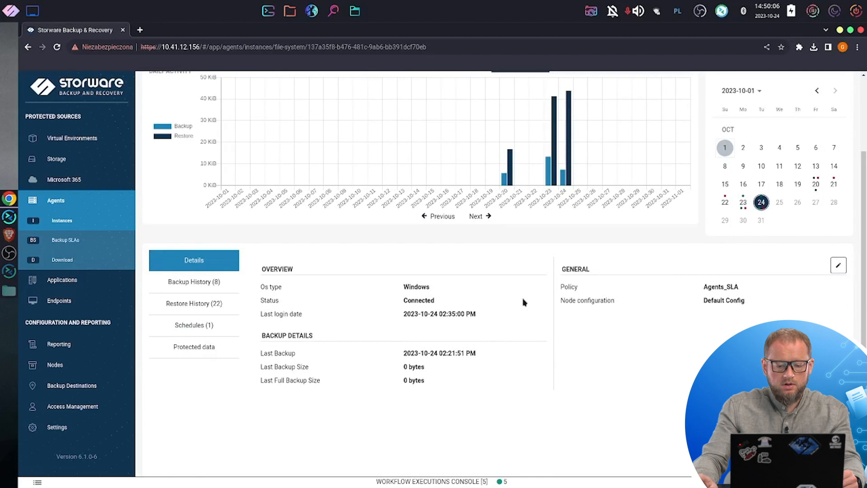
click(198, 284)
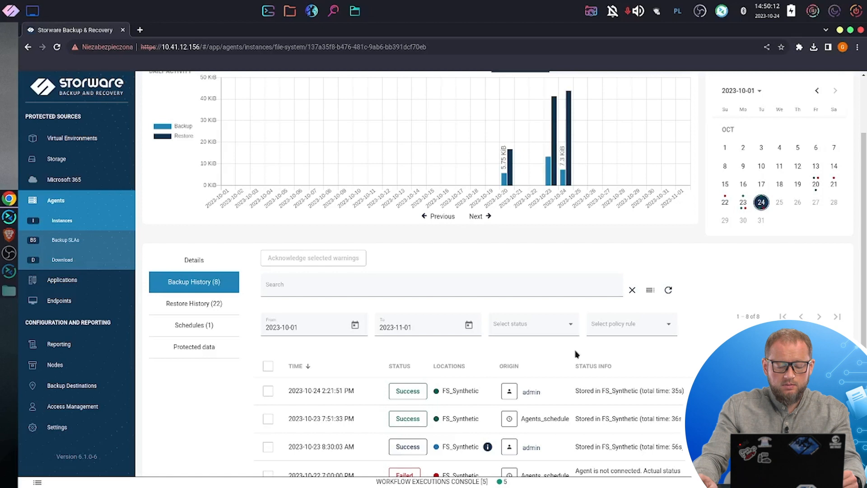
Step: Browse win1064bit's protected data down to the Academy folder on the C: drive
click(195, 350)
scroll(416, 363, down, 2)
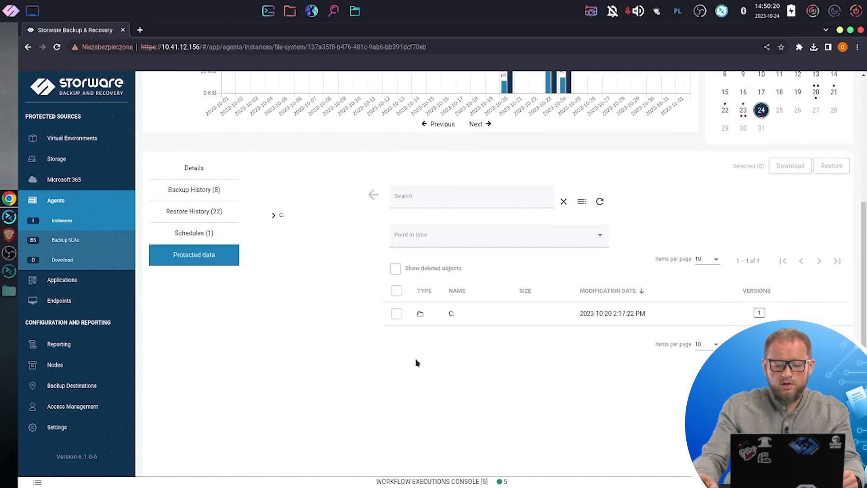
click(420, 314)
click(421, 314)
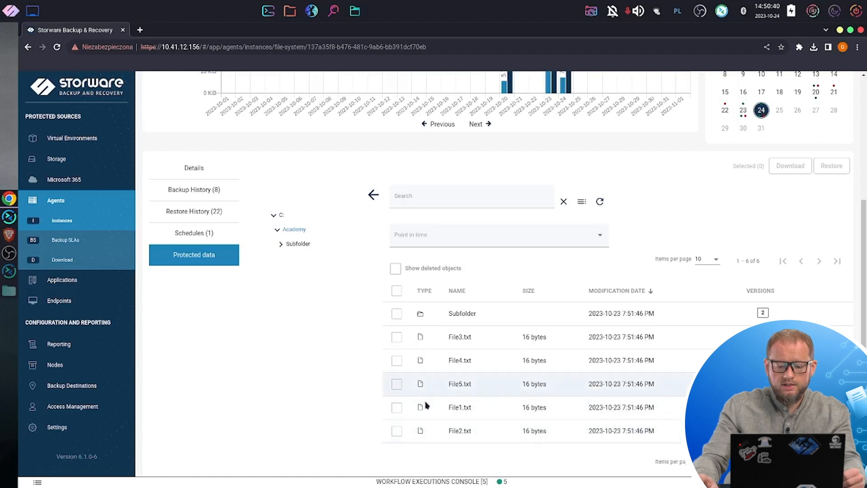
Step: Request a download of File1.txt from win1064bit's protected Academy folder and confirm it
click(397, 408)
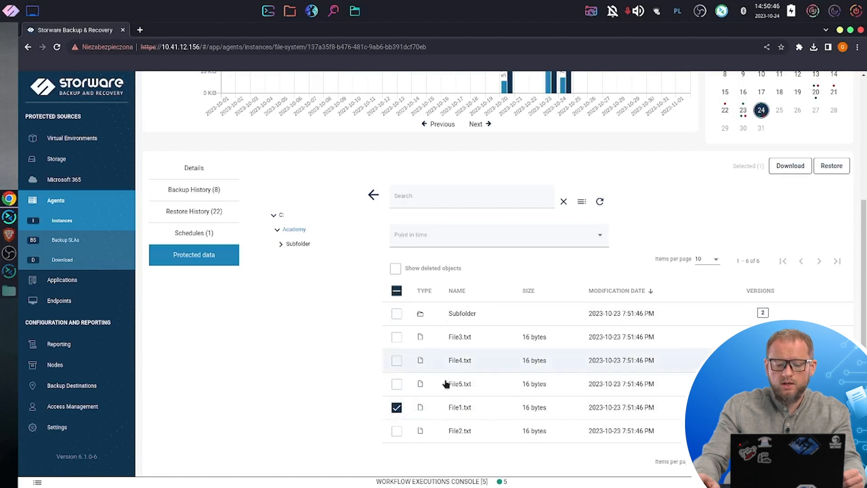
click(793, 171)
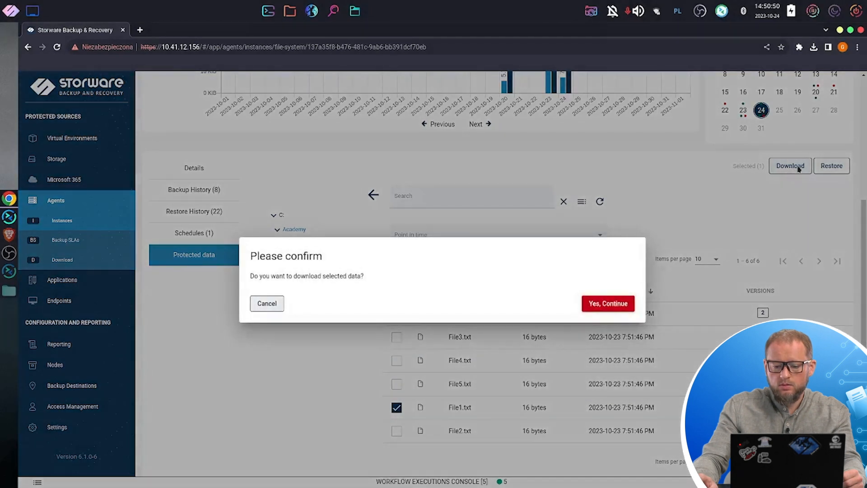
click(619, 302)
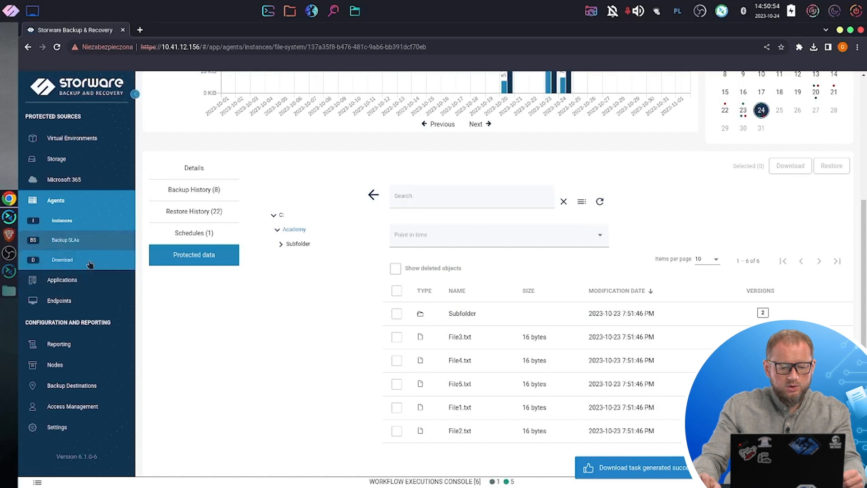
Step: Refresh the Agents download list until the newest win1064bit download task is ready, and download its archive
click(63, 260)
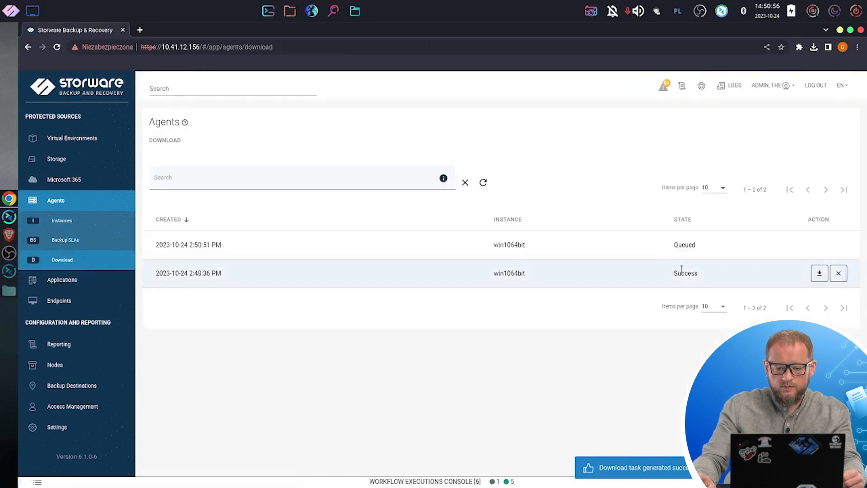
click(484, 183)
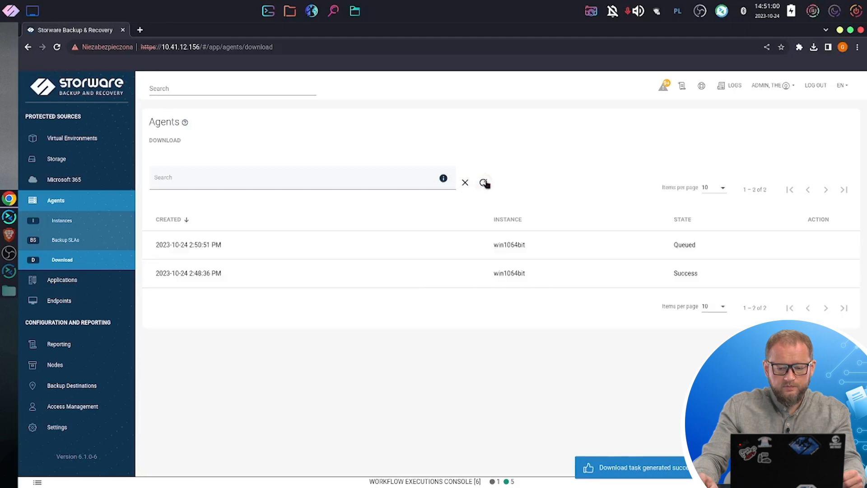
mouse_move(815, 282)
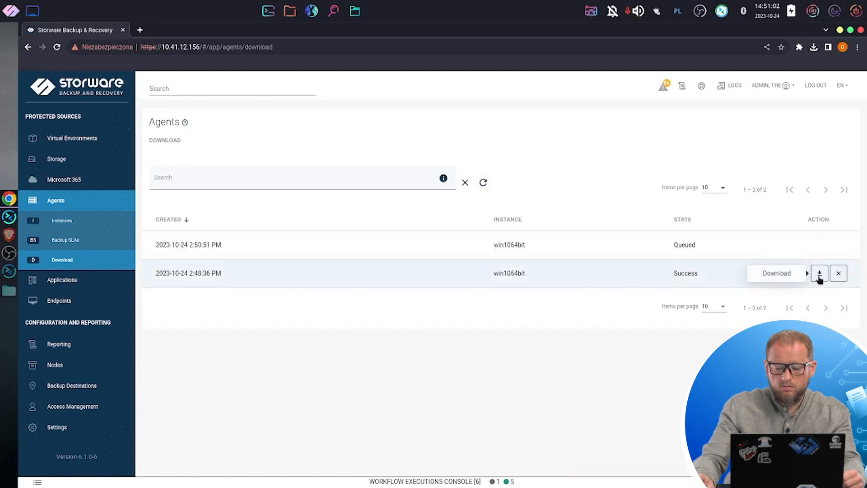
click(483, 183)
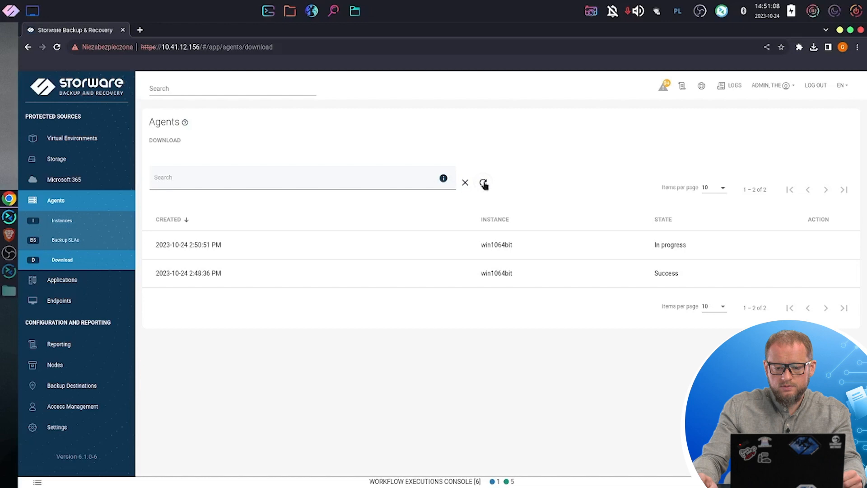
click(483, 183)
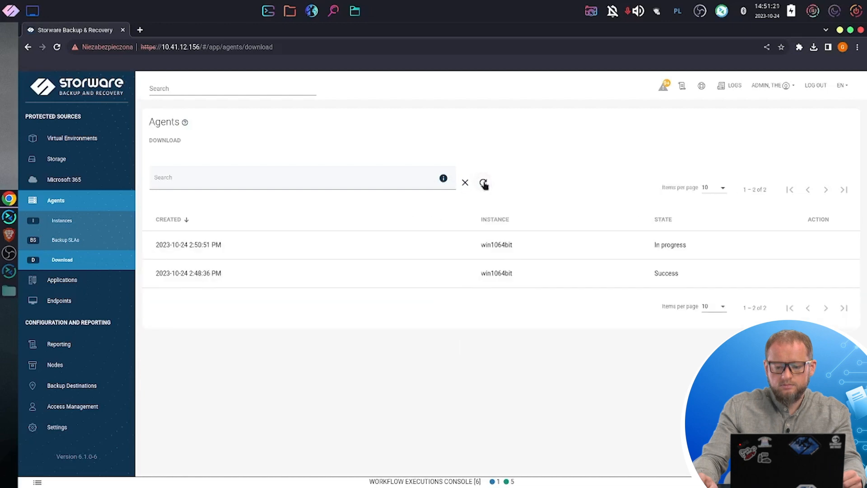
click(483, 183)
mouse_move(821, 246)
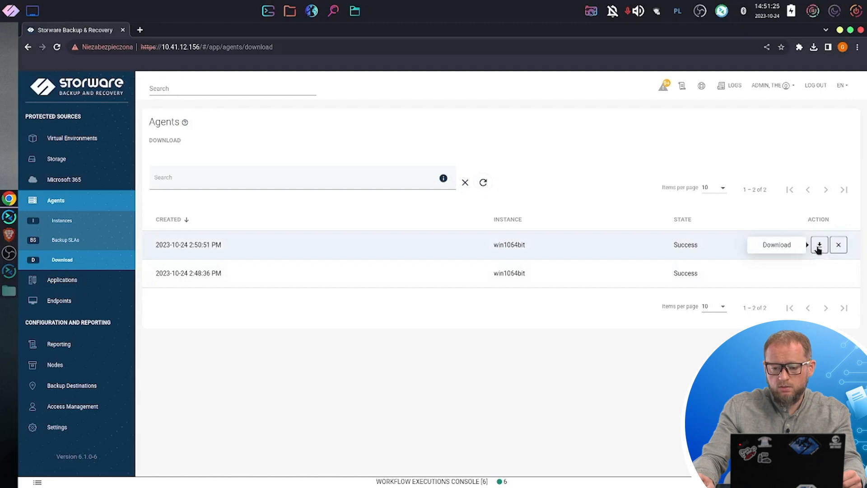
click(820, 246)
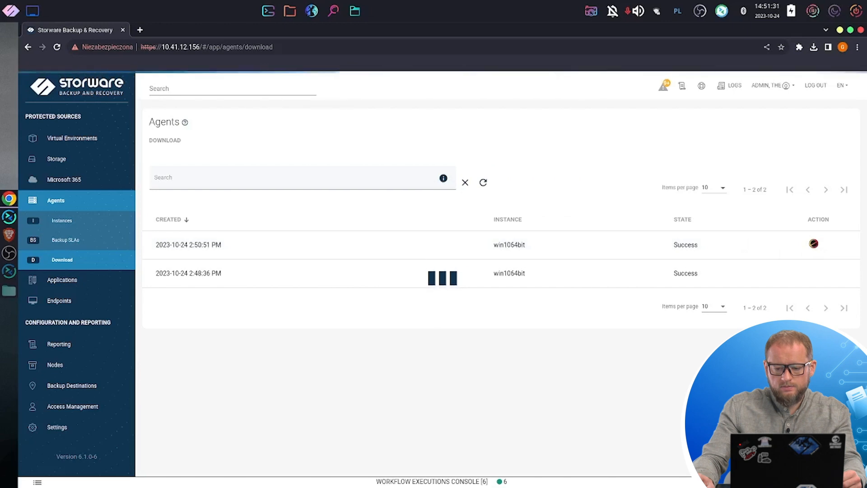
click(817, 246)
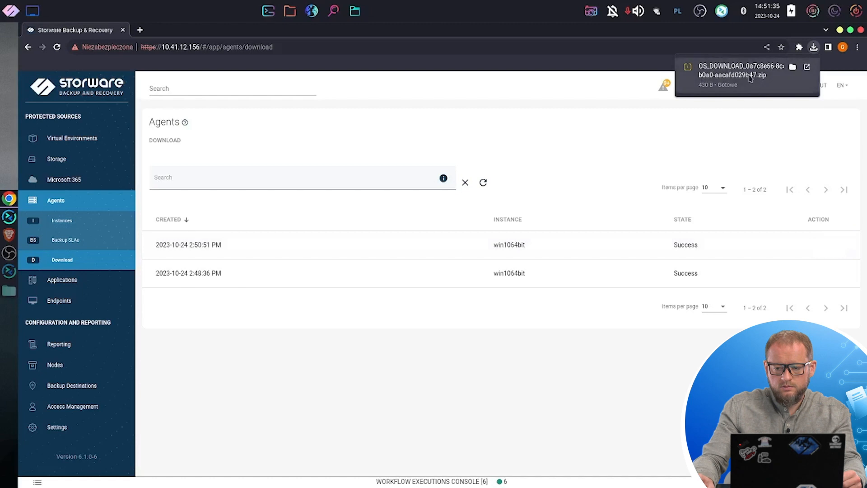
Step: Open File1.txt from the downloaded ZIP archive to check its content, and close the editor, archive and file manager windows
click(792, 66)
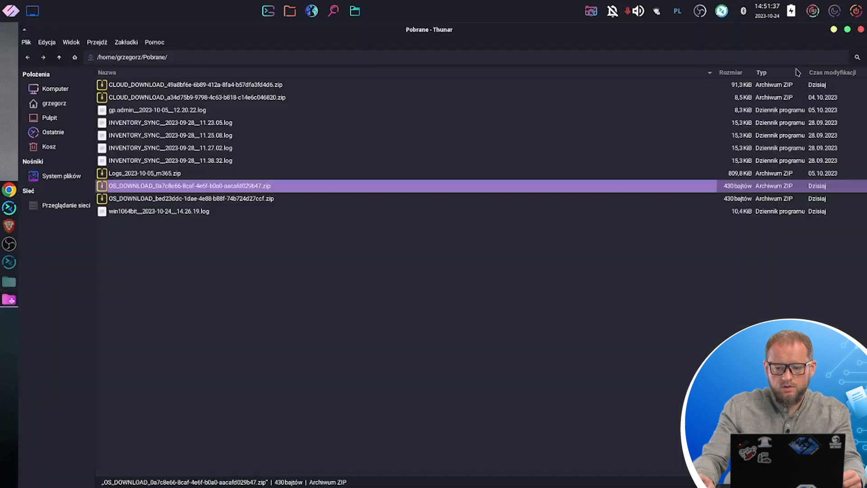
double_click(171, 185)
double_click(444, 250)
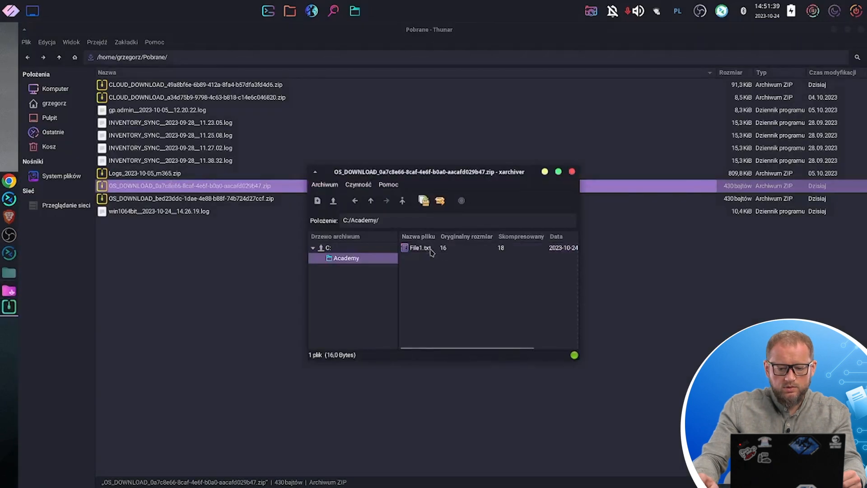
drag(491, 182, 363, 141)
double_click(364, 141)
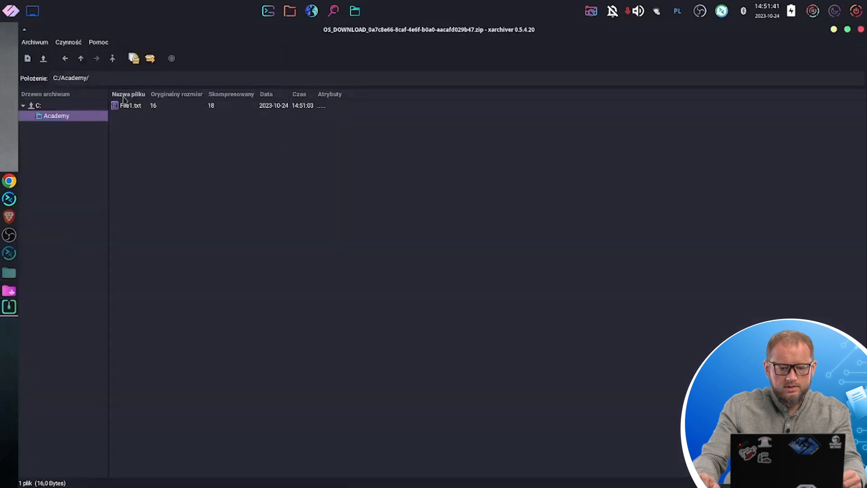
click(133, 110)
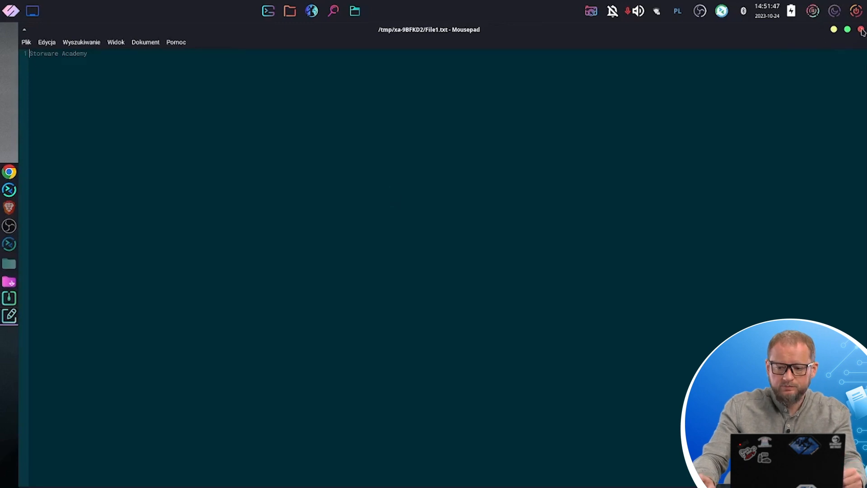
click(861, 30)
click(861, 30)
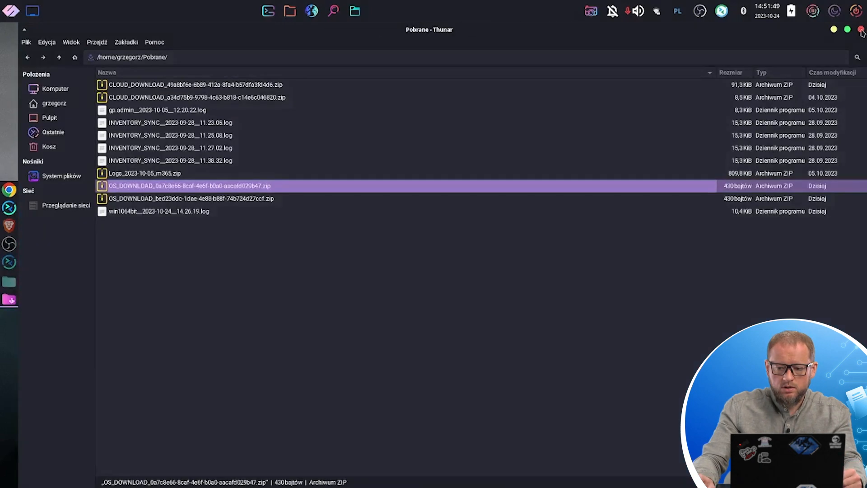
click(862, 30)
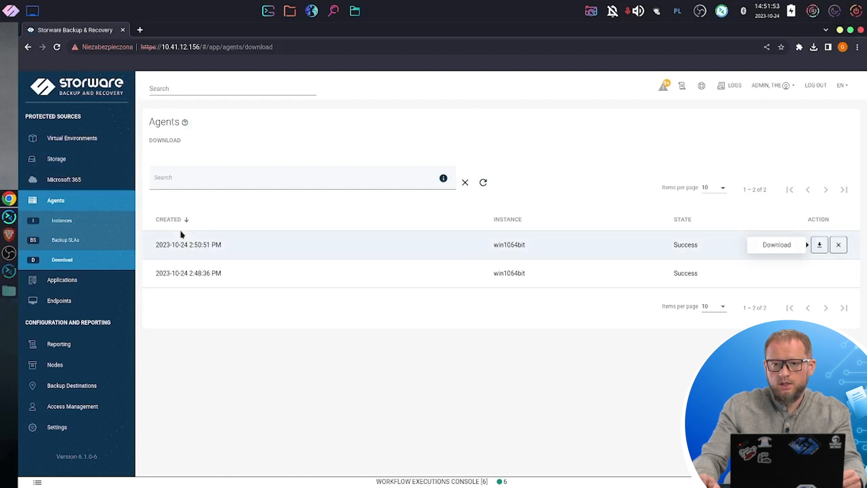
Step: Review the list of execution configurations available for application backups
click(82, 283)
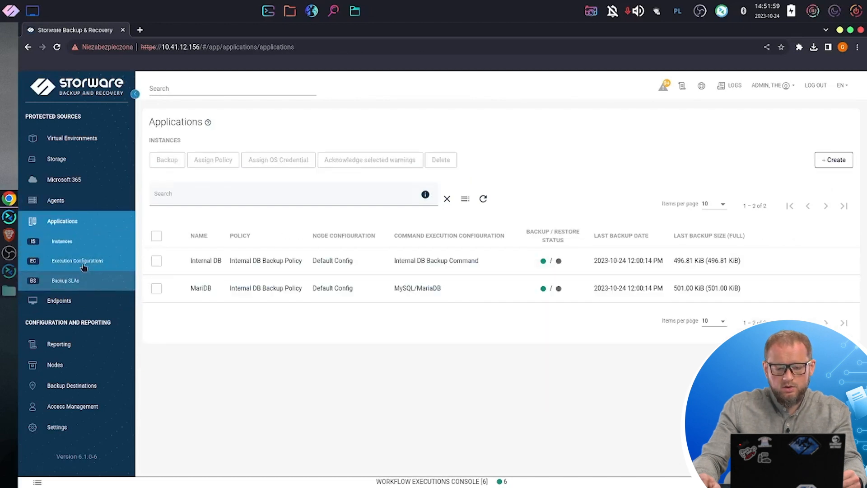
click(88, 266)
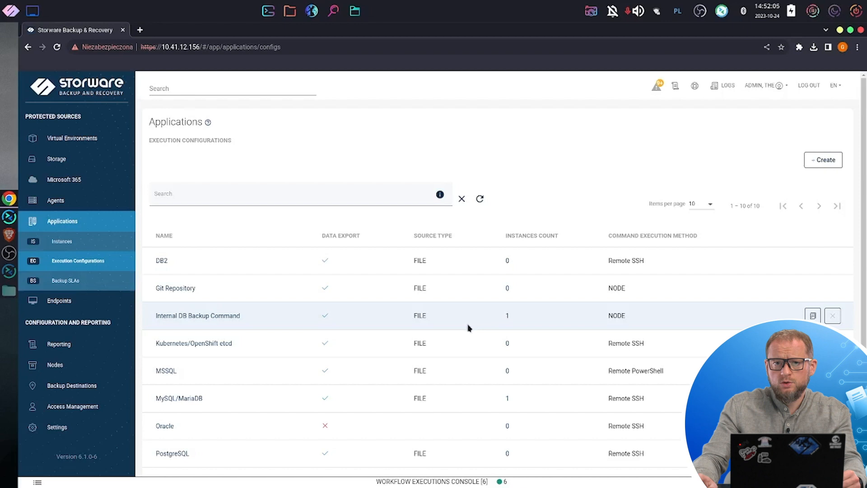
scroll(467, 327, down, 2)
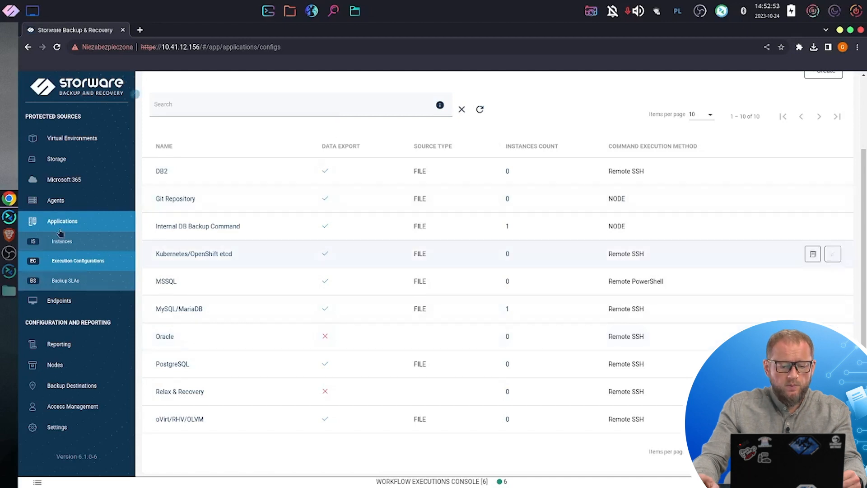
Step: Open the MariDB application instance and review its backup statistics and details
click(86, 245)
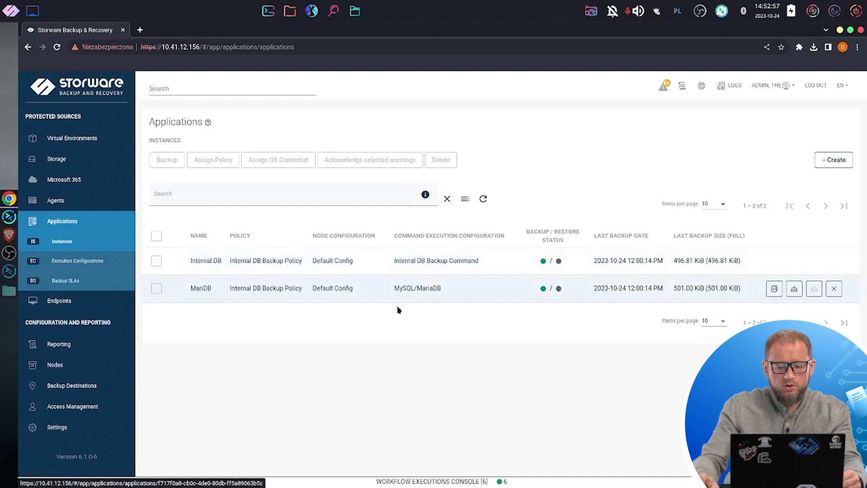
click(201, 289)
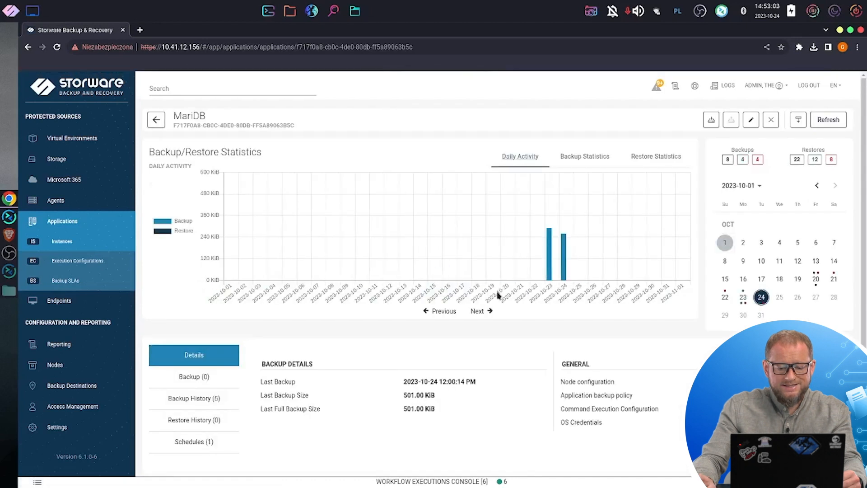
scroll(497, 294, down, 2)
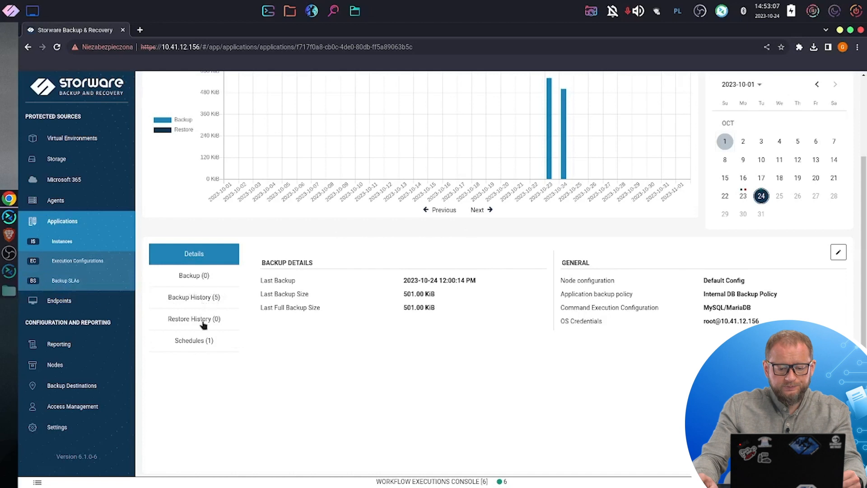
Step: Open MariDB's settings and examine the environment variables passed to its backup script
click(838, 252)
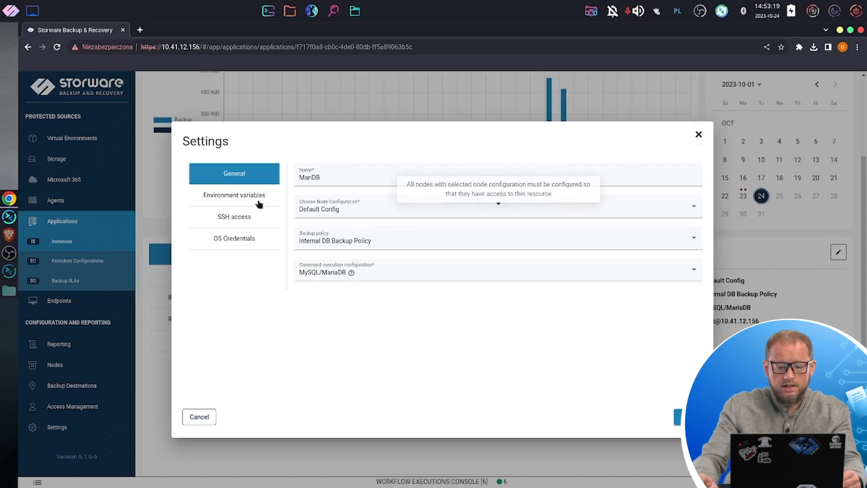
click(235, 199)
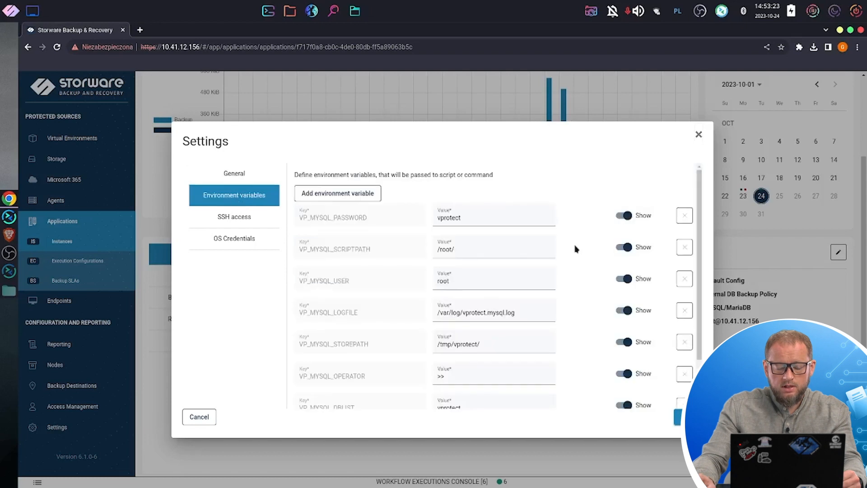
scroll(575, 248, down, 2)
scroll(575, 249, up, 2)
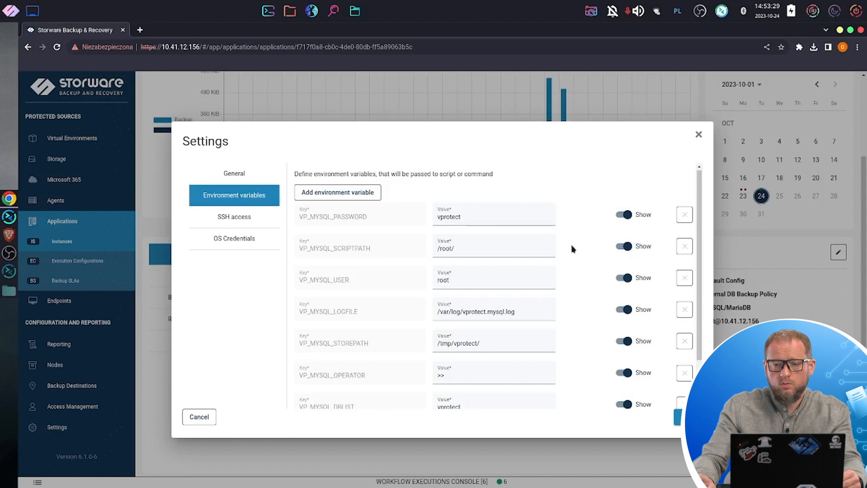
scroll(571, 248, down, 2)
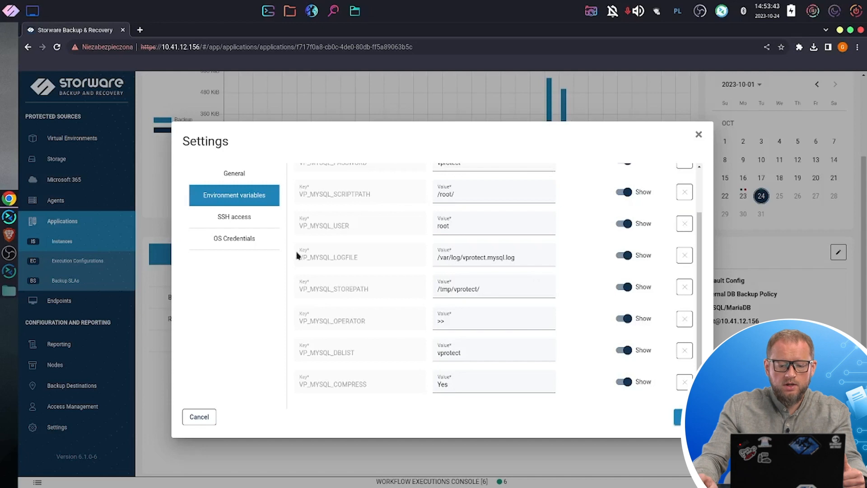
Step: Review MariDB's SSH access and OS credentials, including the form for creating a credential, and leave the settings without saving
click(249, 221)
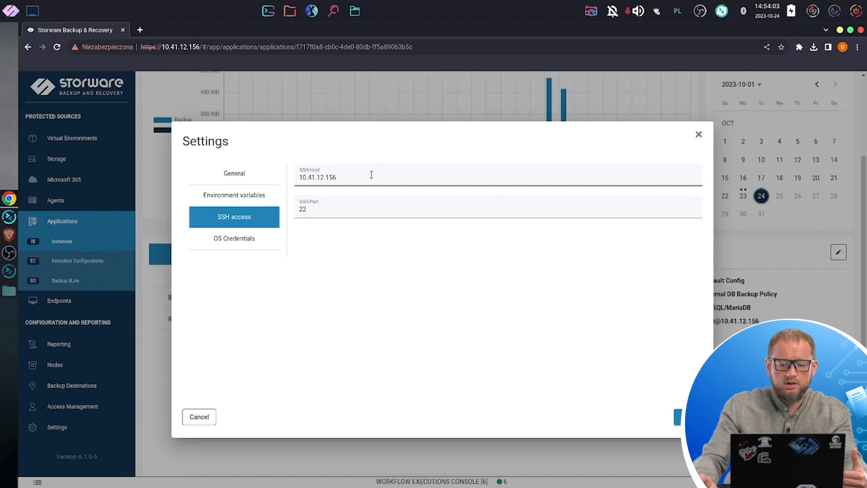
click(234, 240)
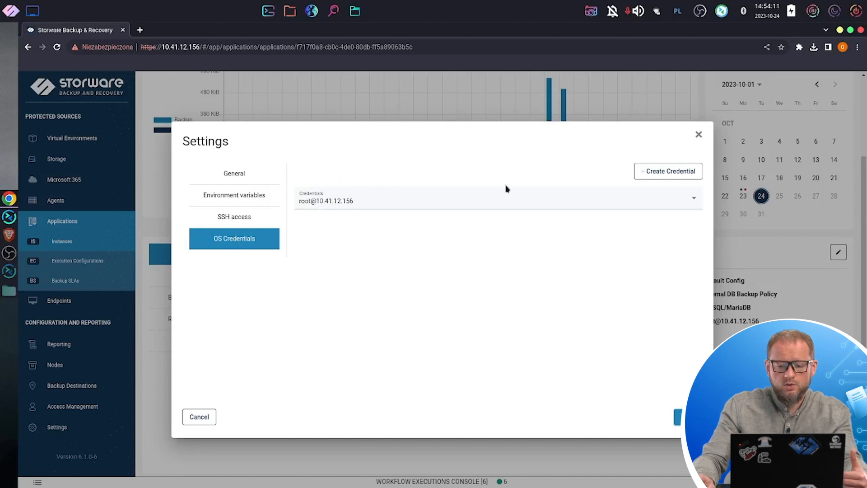
click(679, 174)
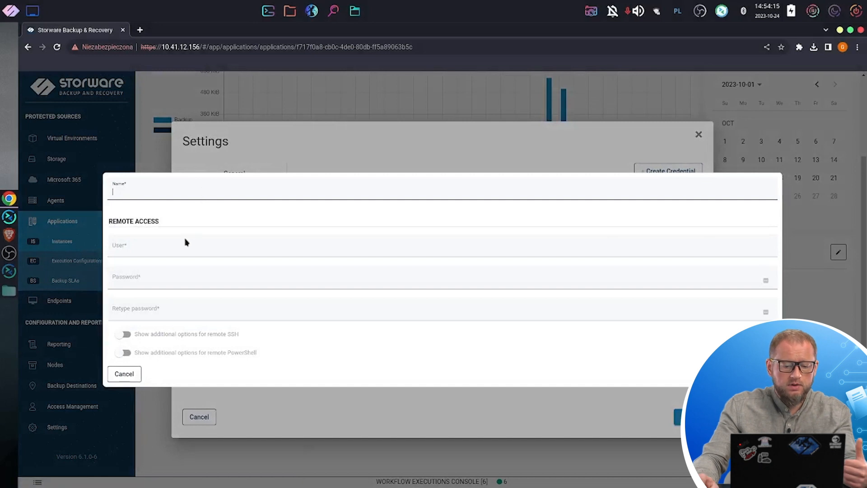
click(123, 374)
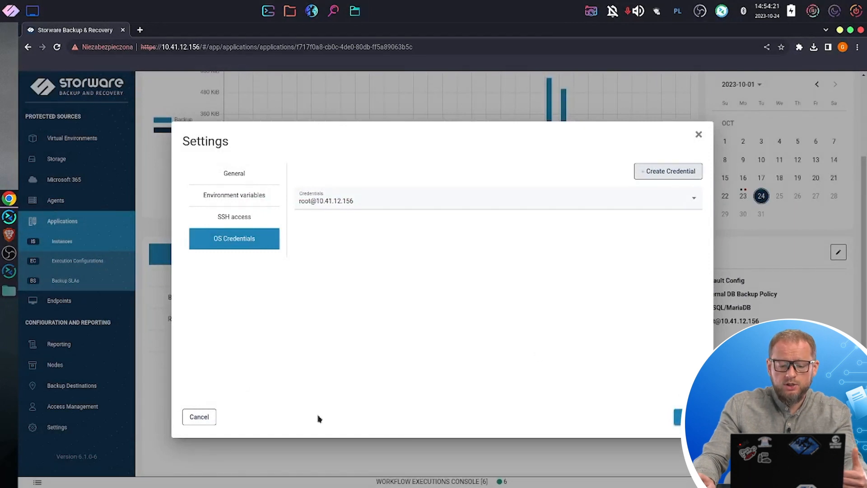
click(201, 418)
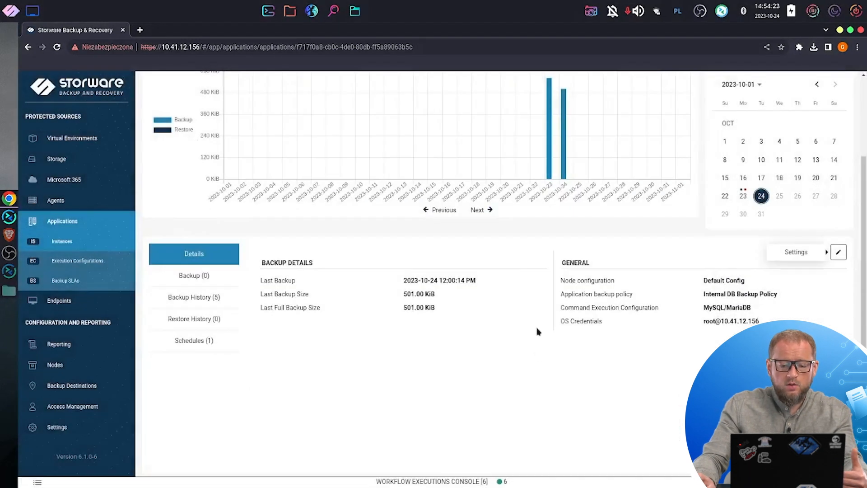
Step: Open the Internal DB Backup Policy from the application backup SLAs and review its general settings and assigned applications
click(76, 280)
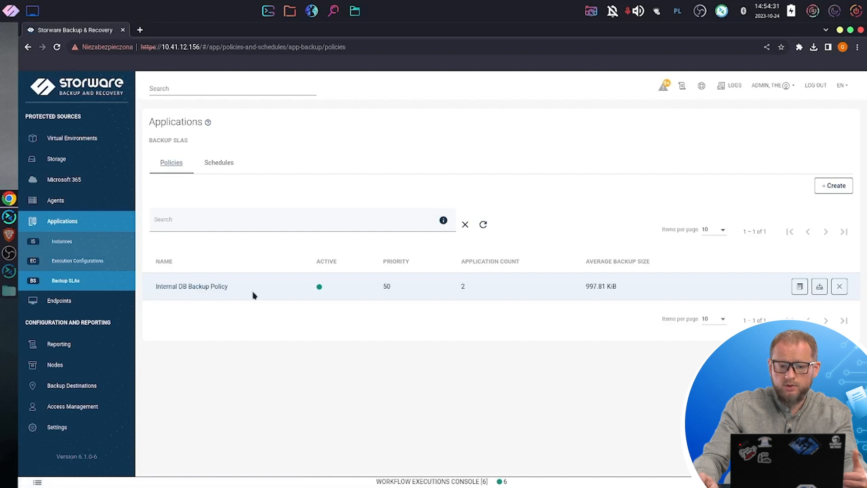
click(208, 289)
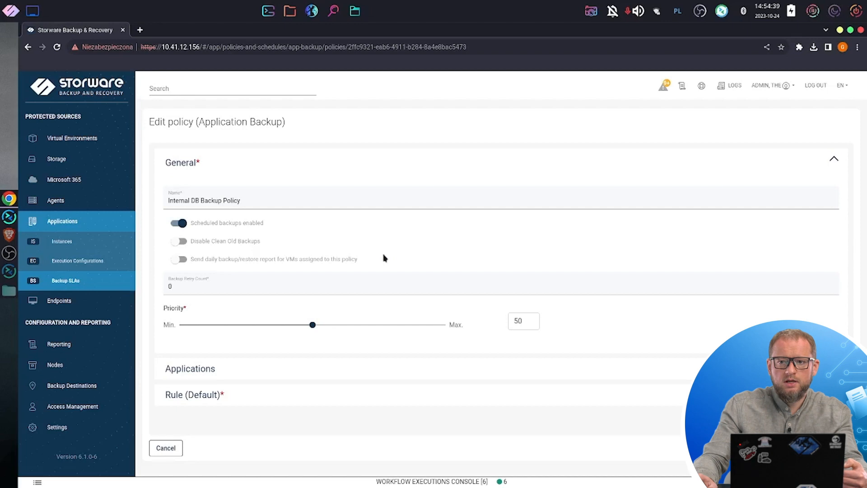
click(293, 370)
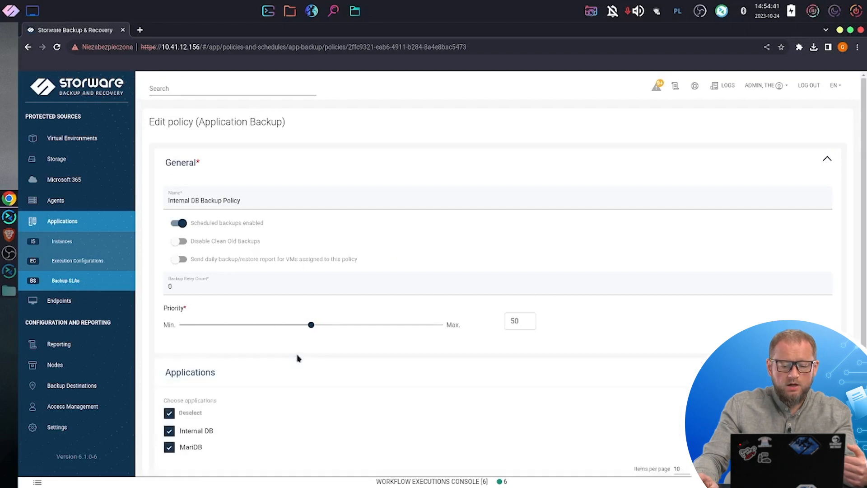
scroll(296, 355, down, 2)
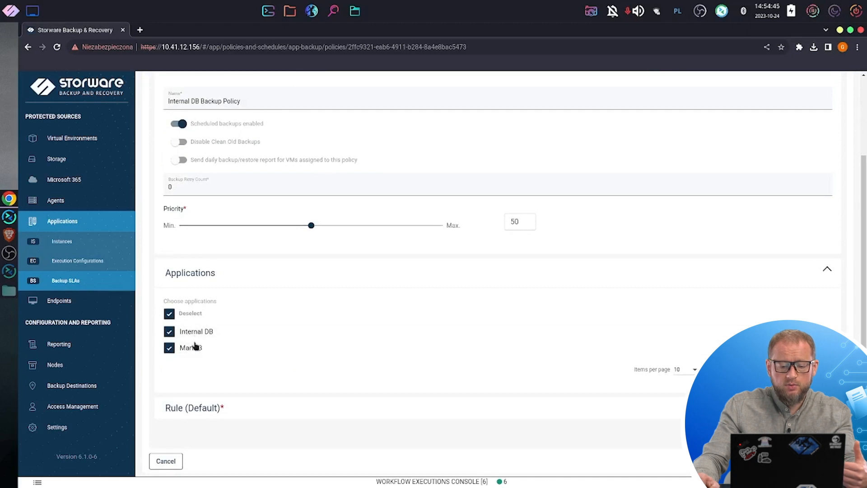
Step: Examine the policy's default rule, including backup destination, retention and schedule, and leave the policy without saving
click(360, 409)
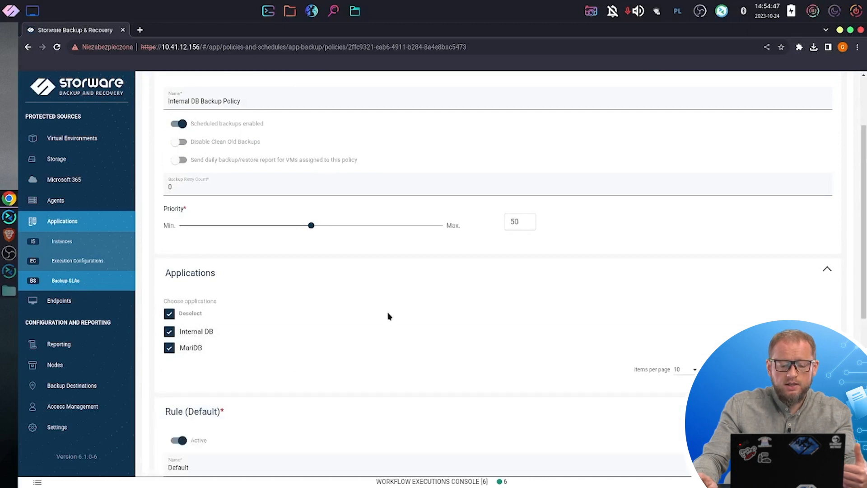
scroll(386, 314, down, 4)
scroll(385, 314, down, 2)
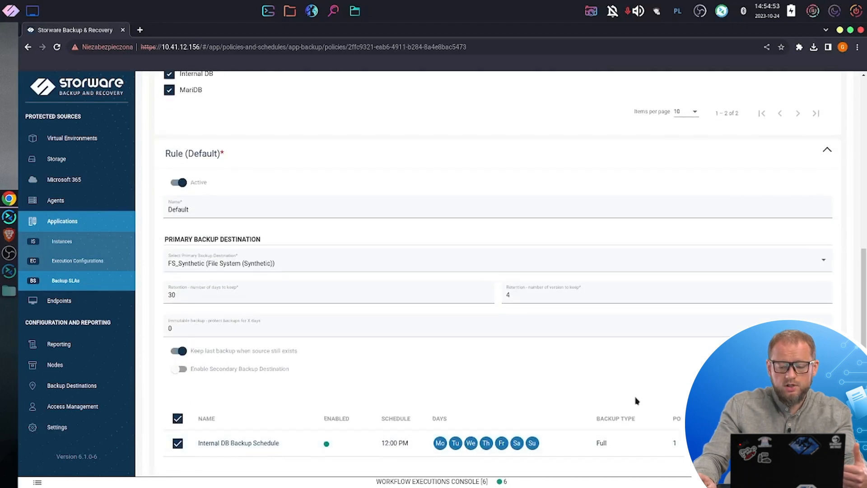
scroll(633, 401, down, 2)
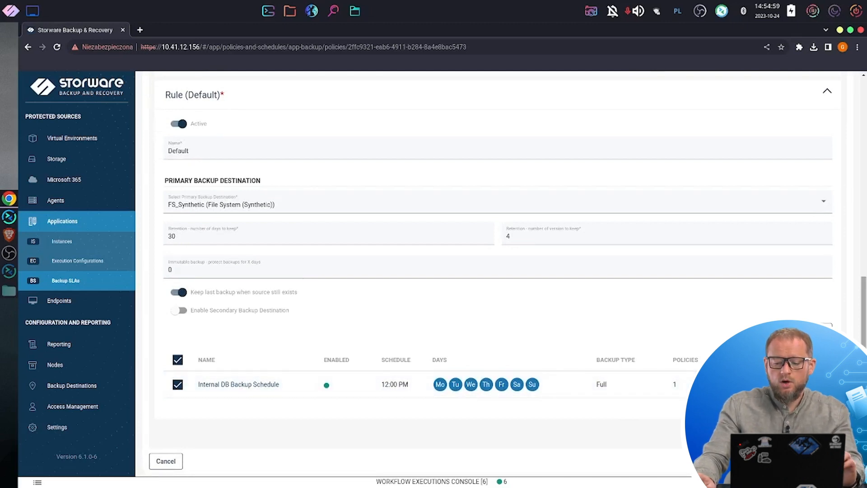
click(166, 461)
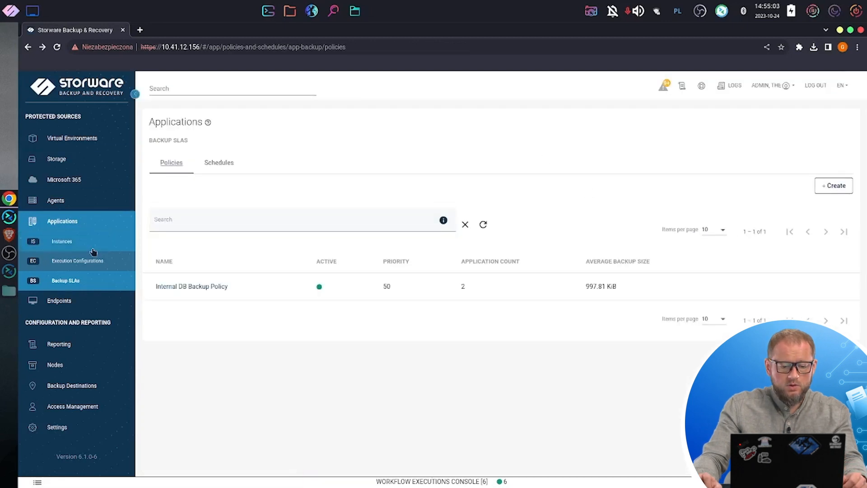
Step: Run an on-demand backup of the MariDB application instance with the default start window and priority 50
click(70, 246)
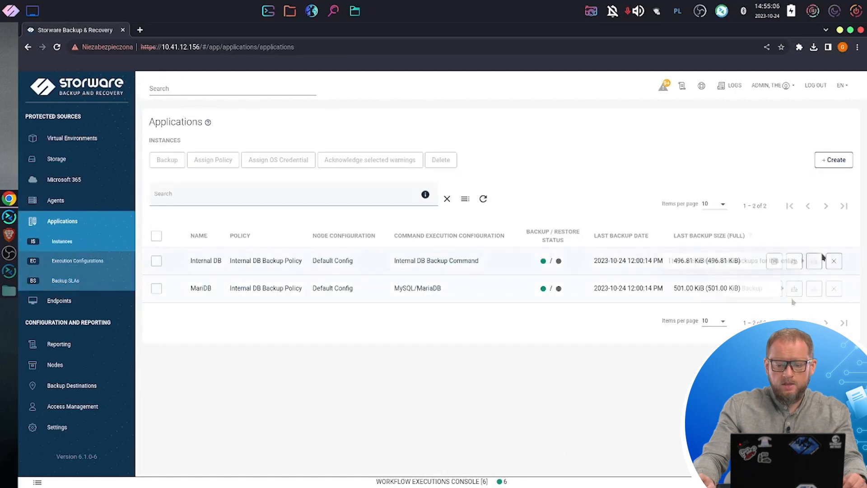
mouse_move(793, 292)
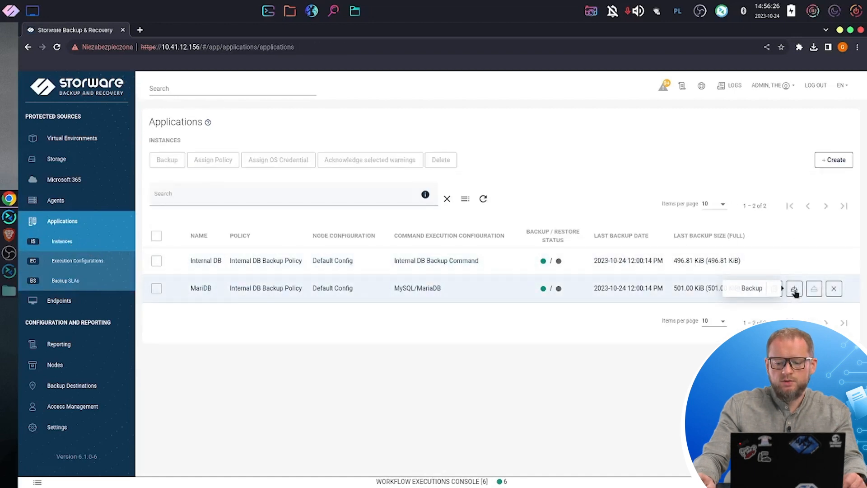
click(794, 290)
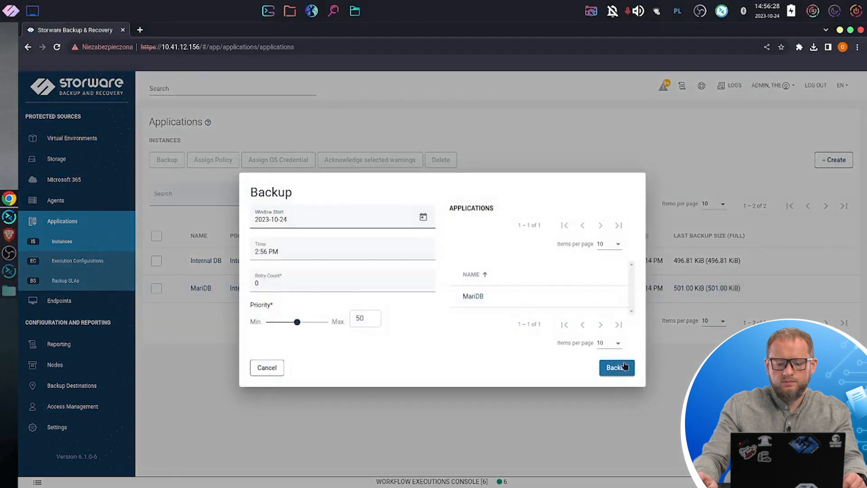
click(621, 367)
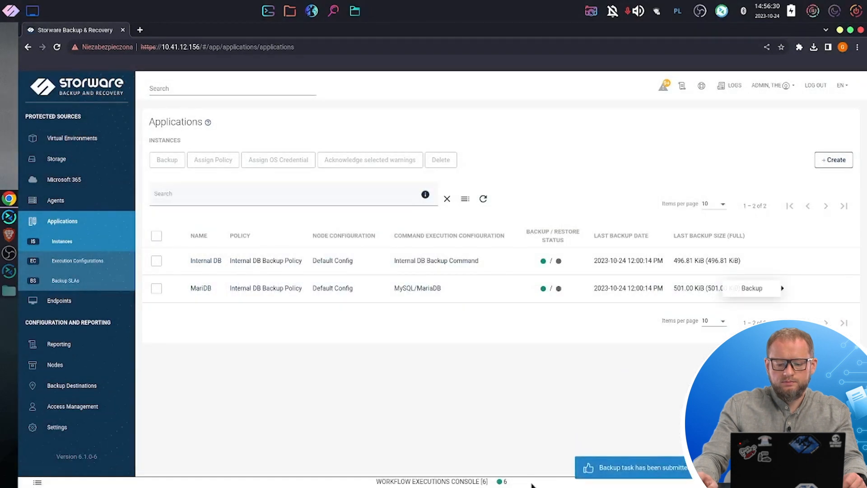
Step: Follow the MariDB backup and its subtasks in the workflow executions console, and collapse the console when done
click(534, 484)
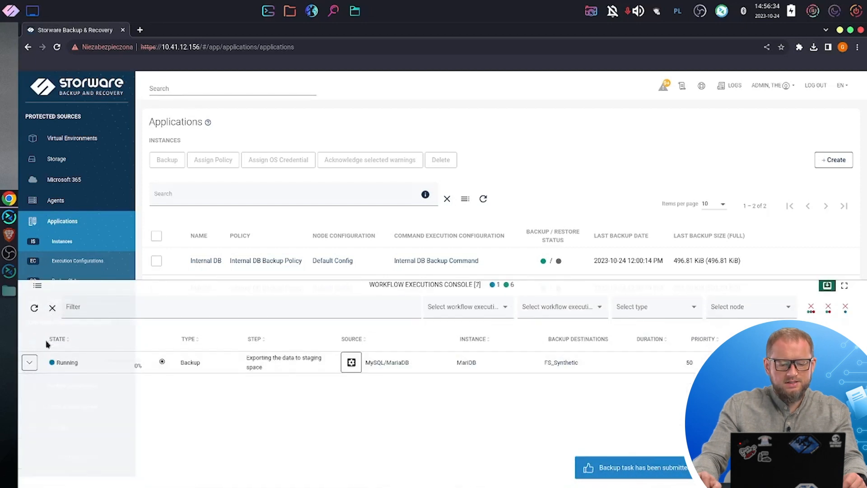
click(30, 362)
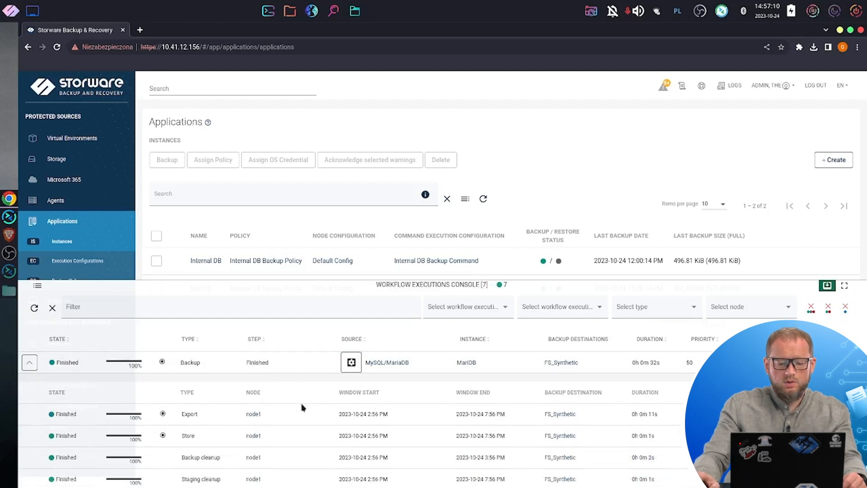
click(827, 285)
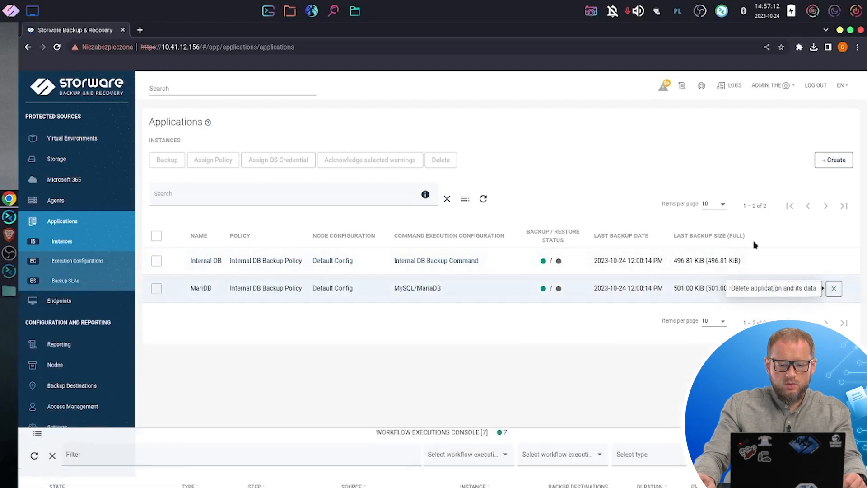
Step: Open the MariDB instance and review its backup statistics and last backup details
click(201, 288)
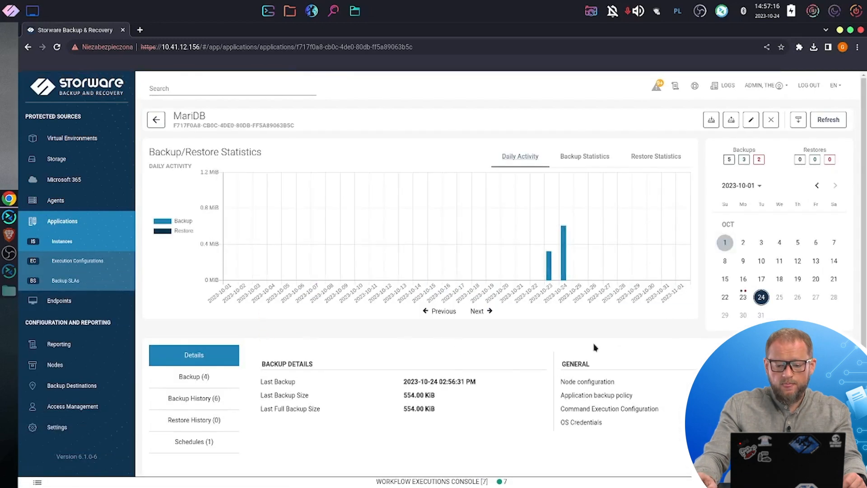
scroll(594, 347, down, 2)
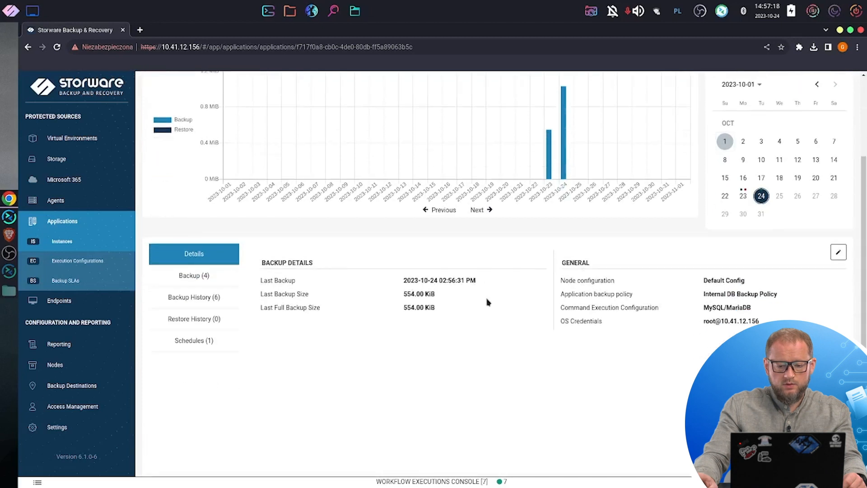
scroll(750, 246, up, 2)
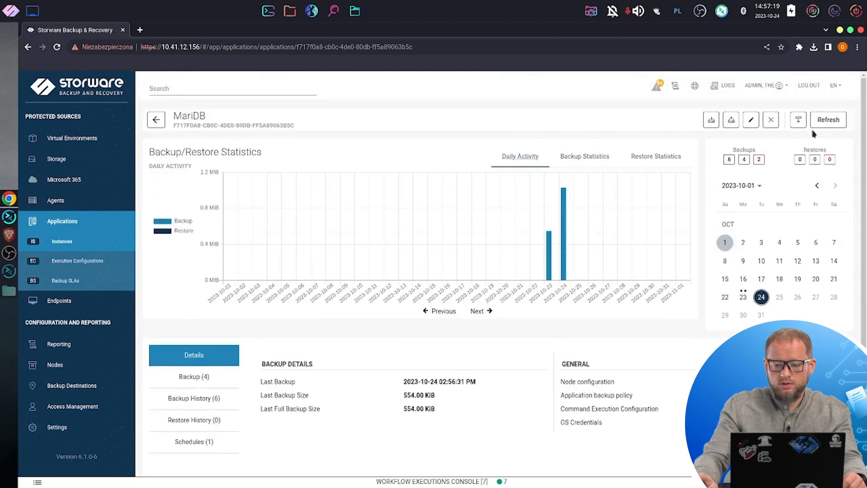
click(732, 121)
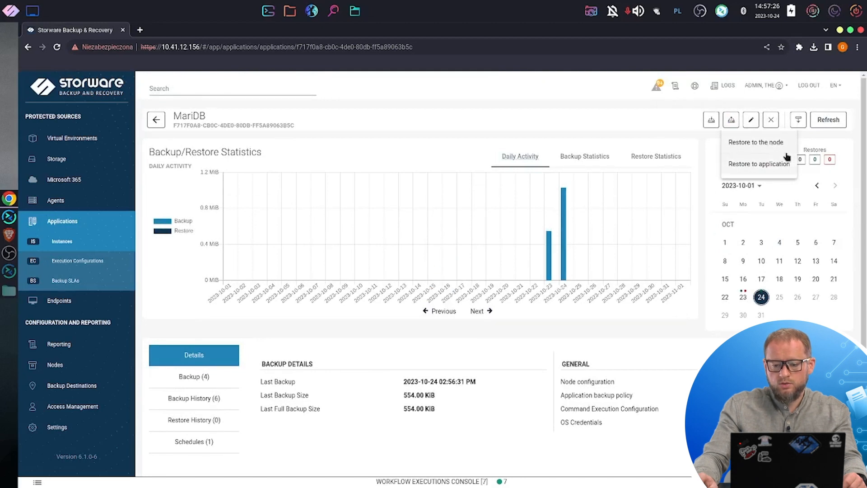
click(763, 146)
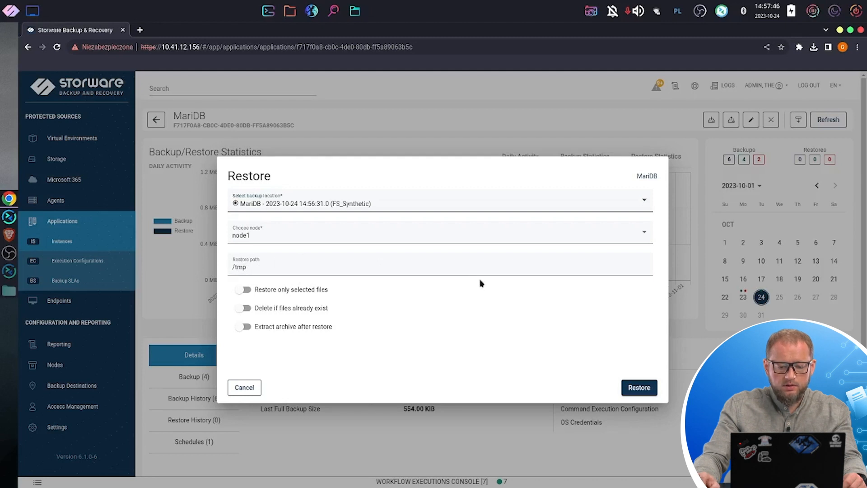
click(639, 389)
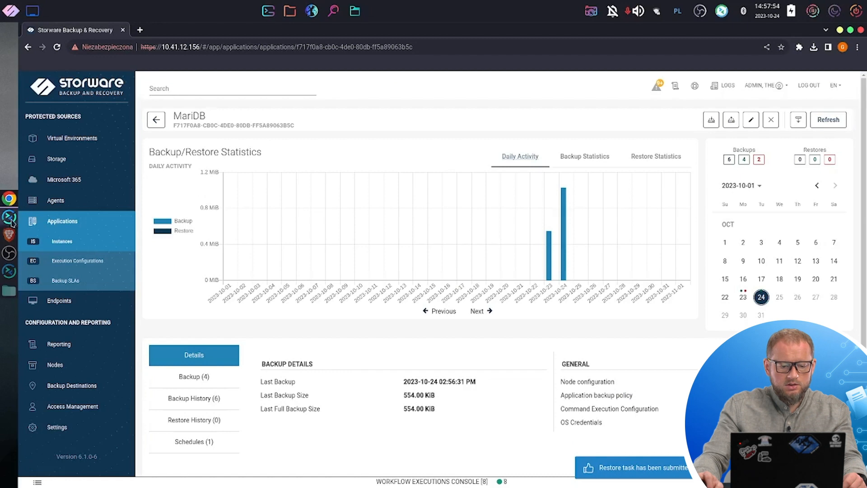
Step: Switch to the SBR_vLabs_Academy terminal session and list the contents of /tmp with cd /tmp and ll
click(9, 218)
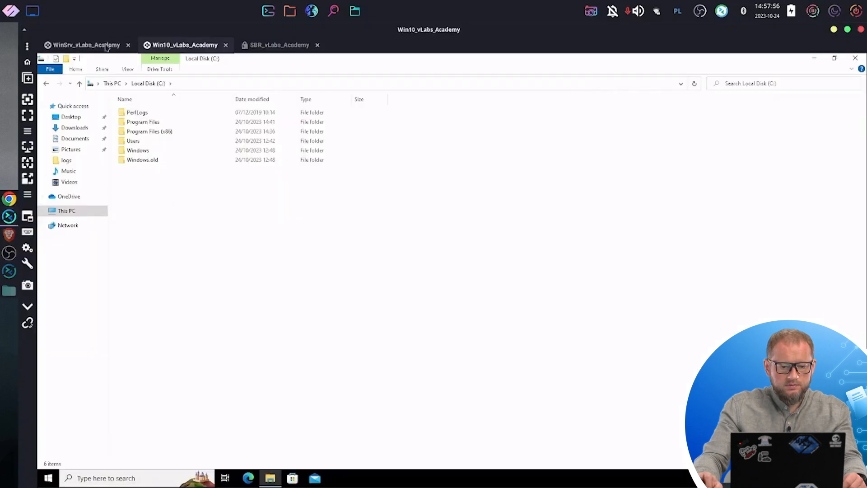
click(284, 45)
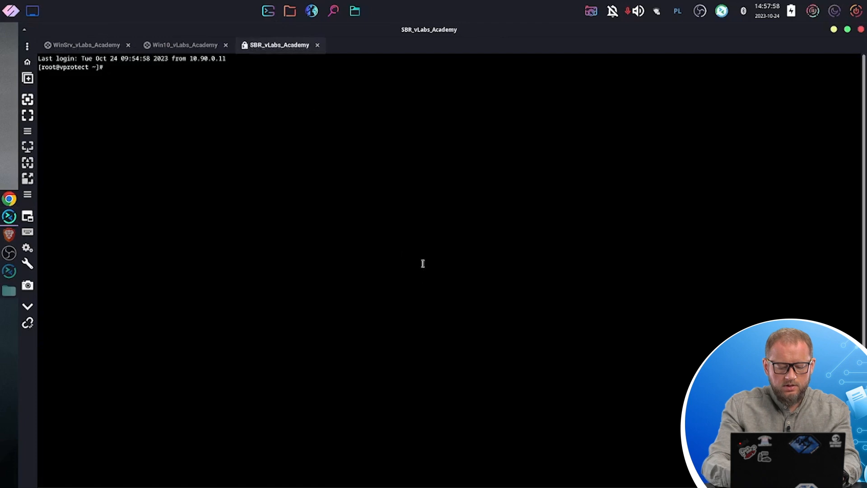
text(cd /tmp)
key(Return)
text(ll)
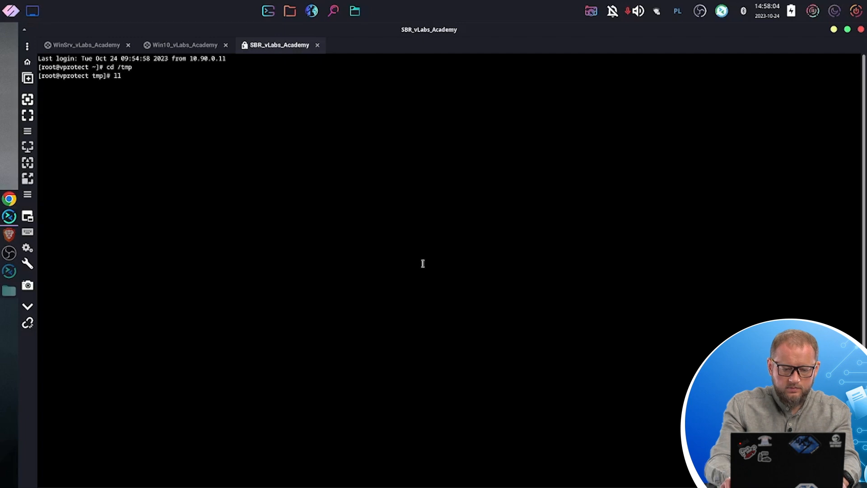
key(Return)
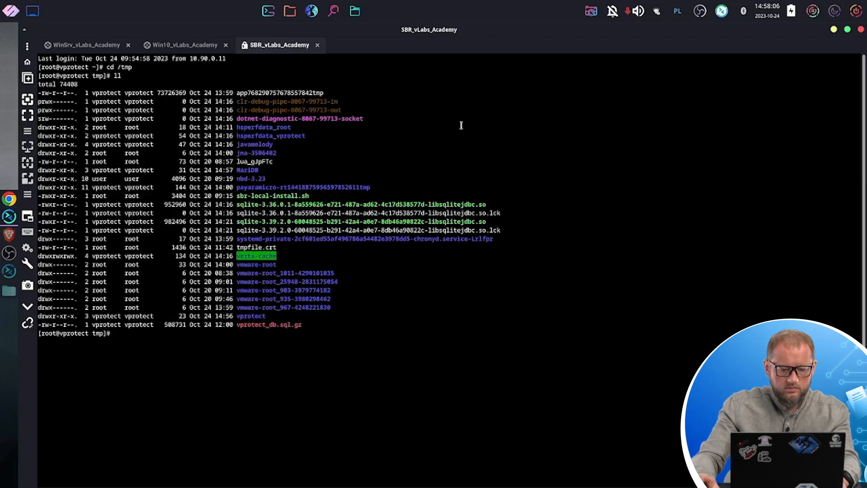
Step: Check the restore task in the browser's workflow executions console, recheck the terminal's /tmp listing, and return to the MariDB page with the console closed
click(835, 30)
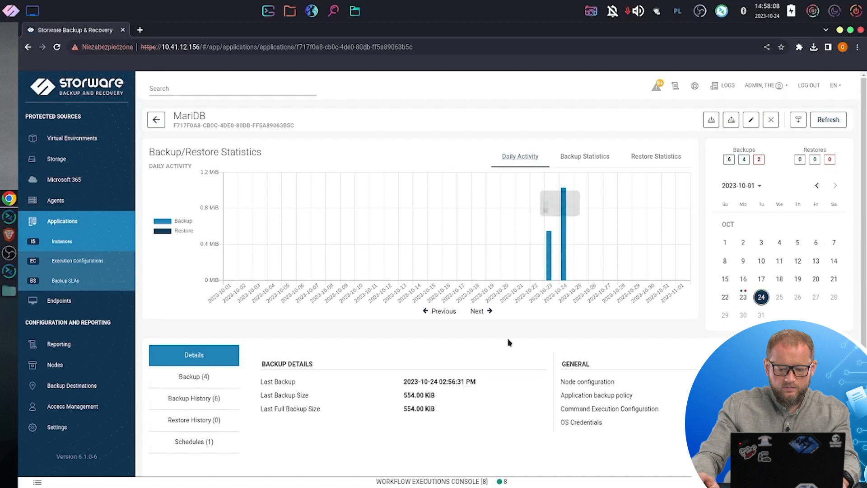
click(580, 483)
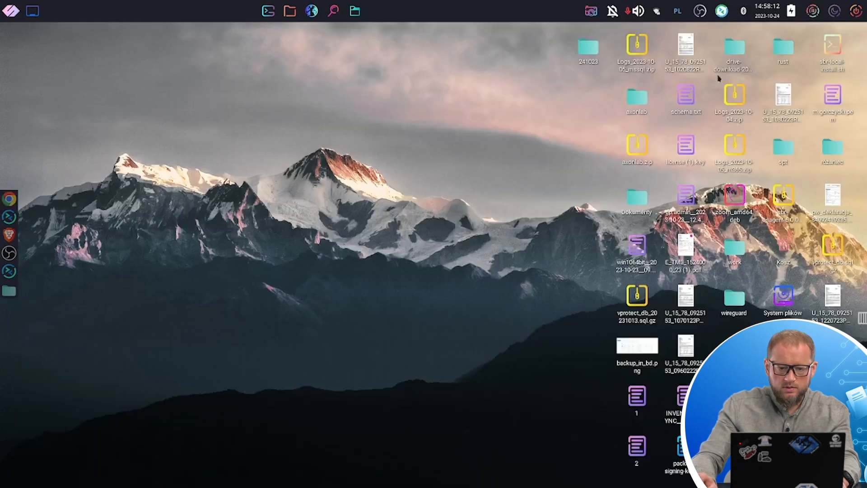
click(839, 30)
click(9, 216)
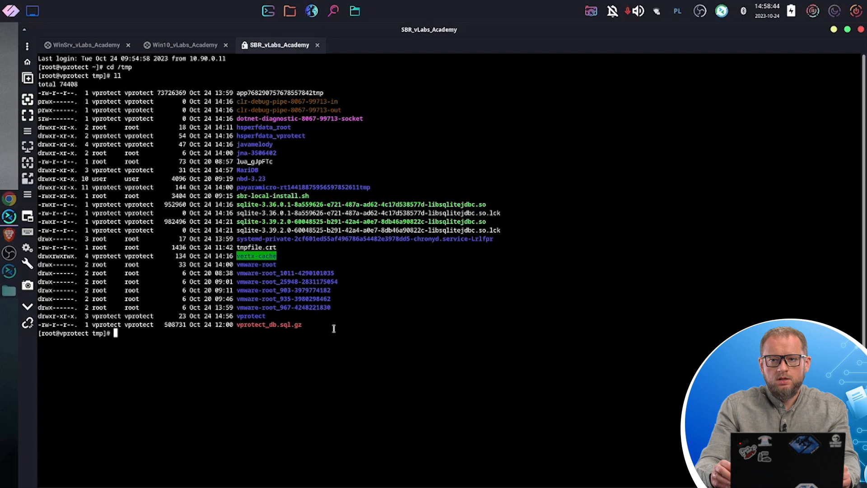
click(834, 30)
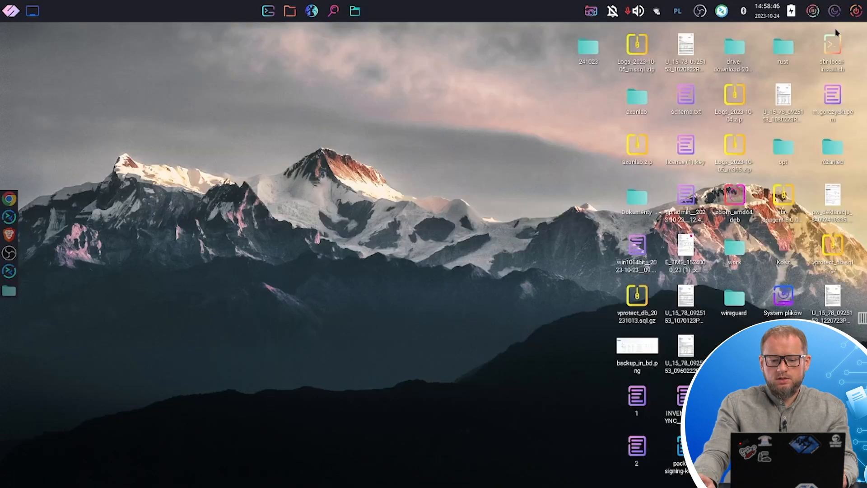
click(9, 198)
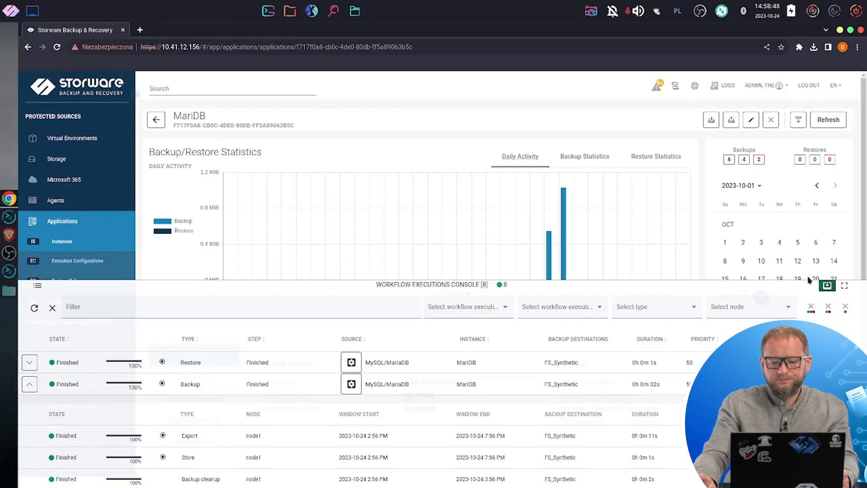
click(827, 285)
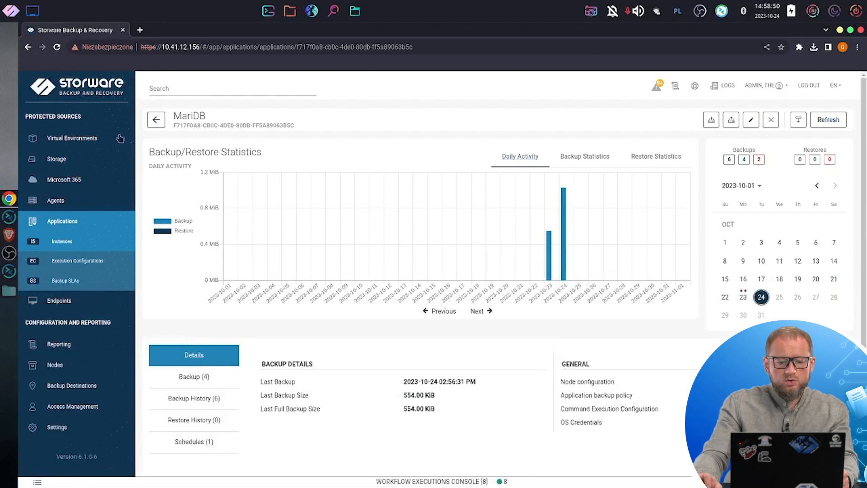